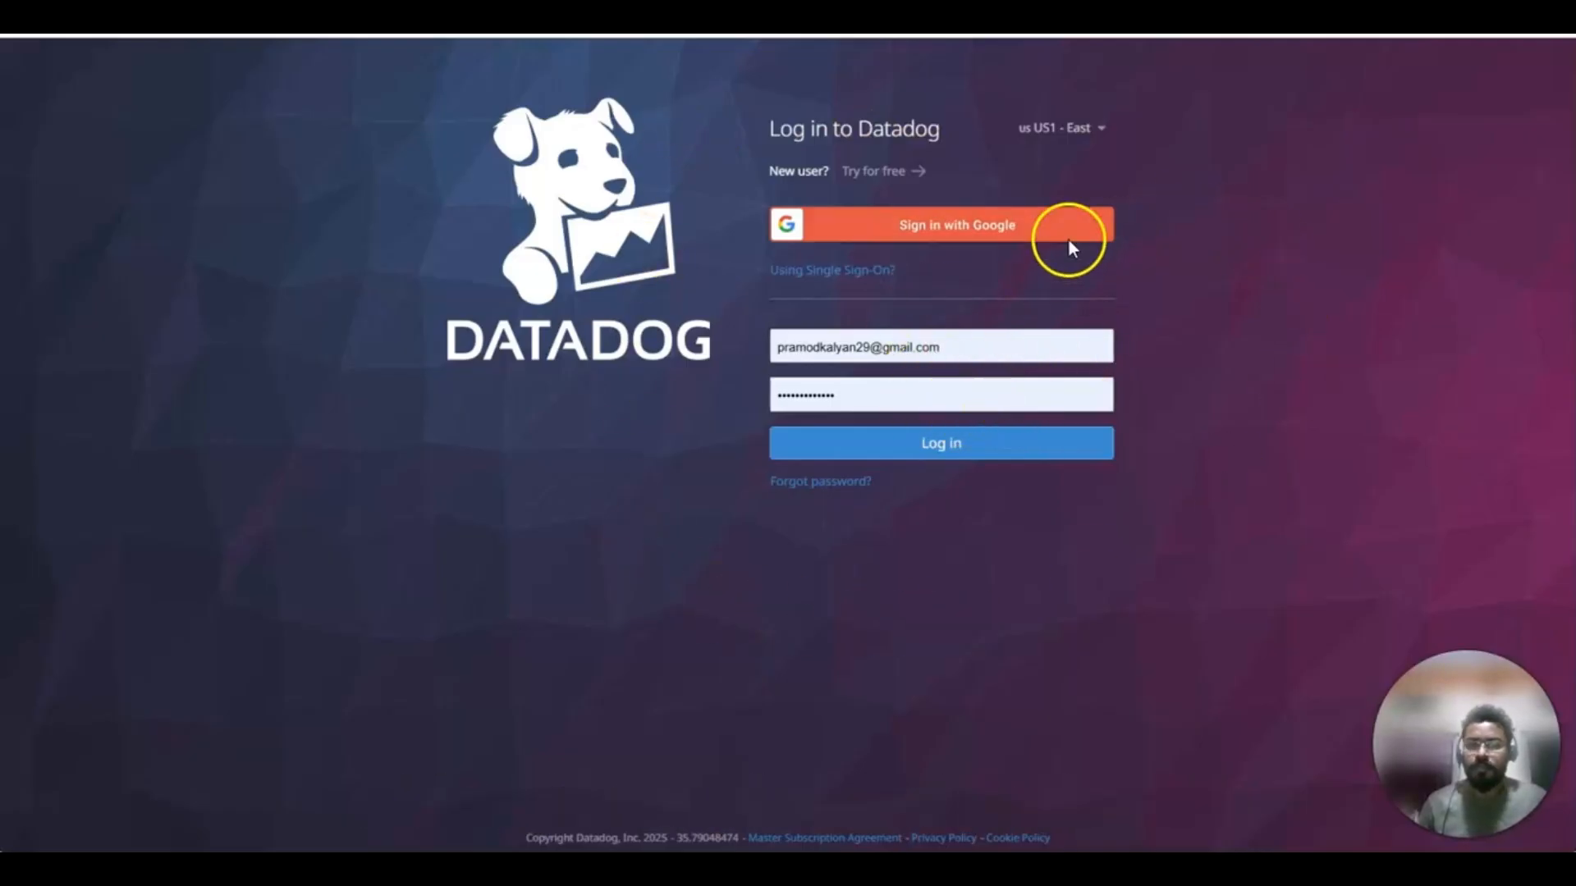
Log in to Datadog with the prefilled credentials, keeping the US1 - East site.
left_click(1104, 133)
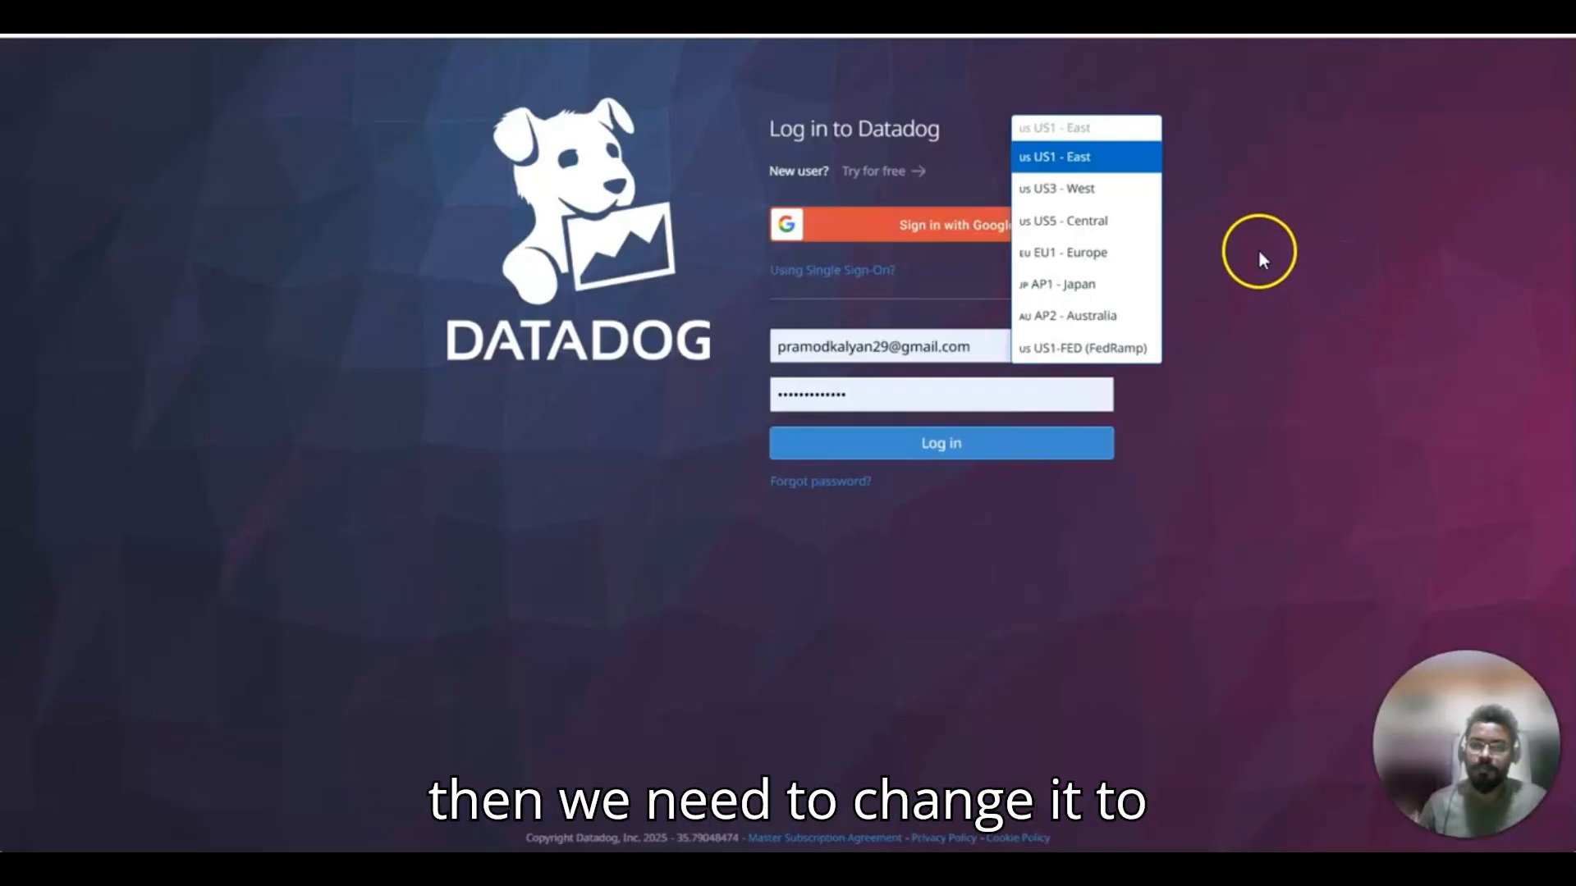
left_click(1353, 228)
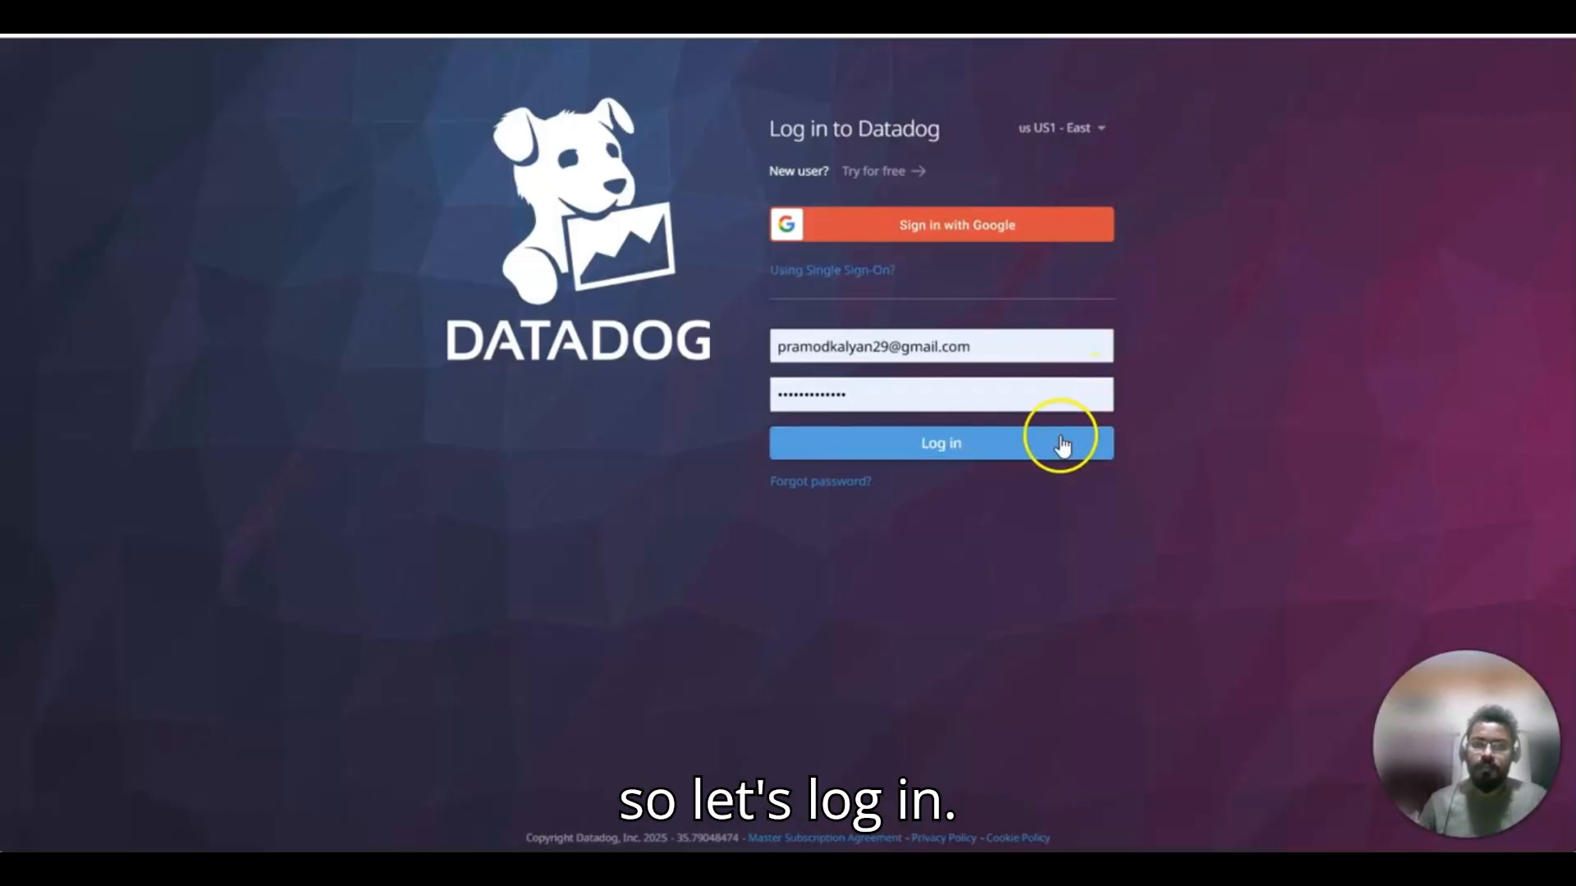
left_click(999, 460)
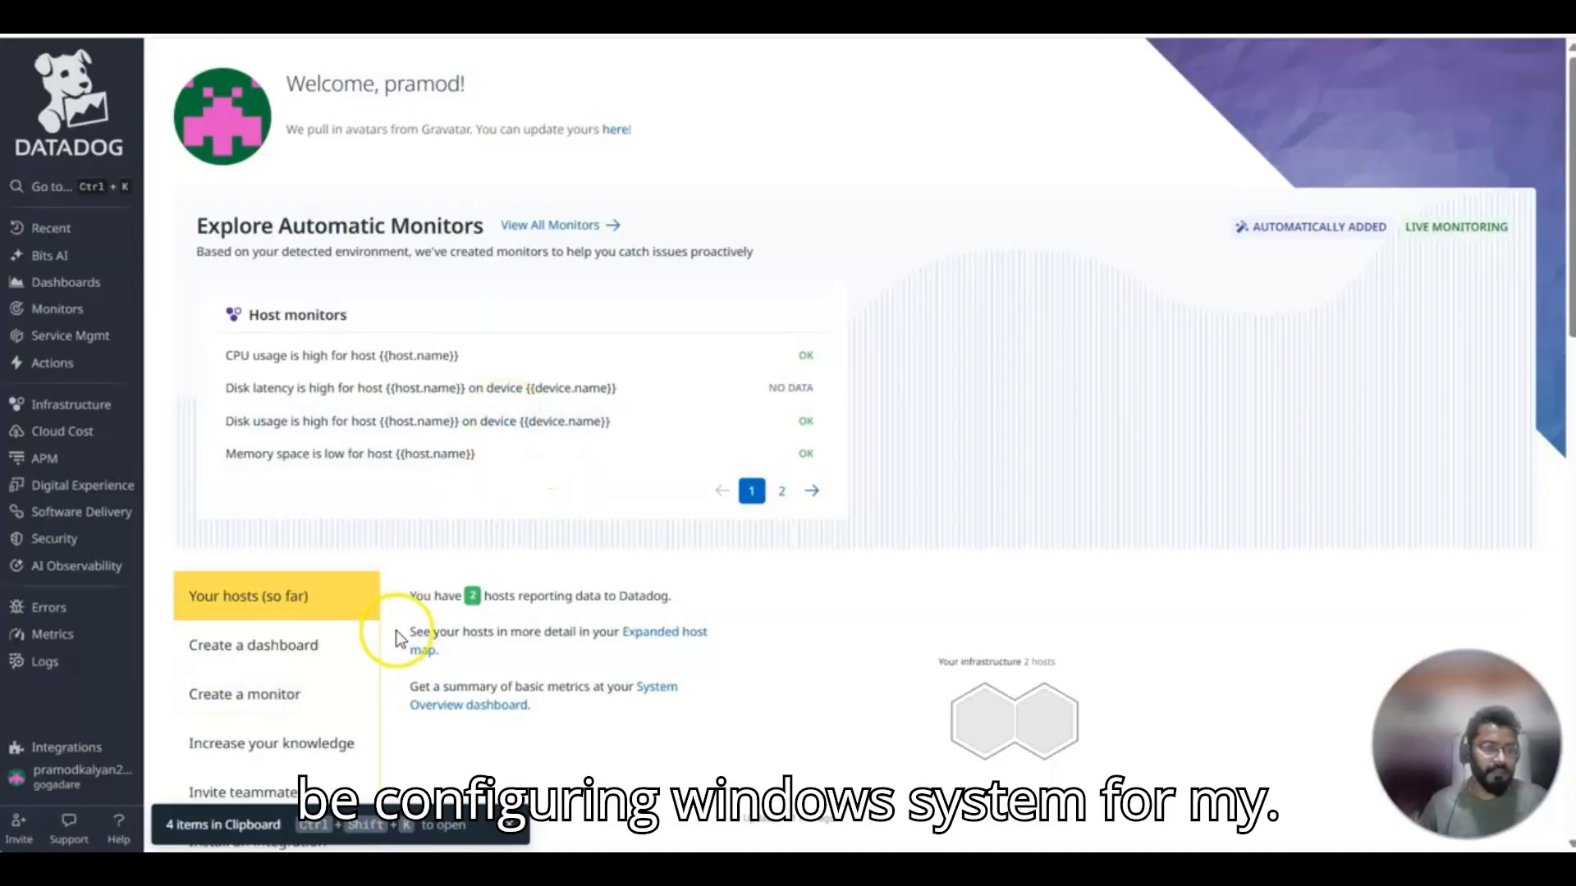
Open the API Keys page in the organization settings.
mouse_move(90, 776)
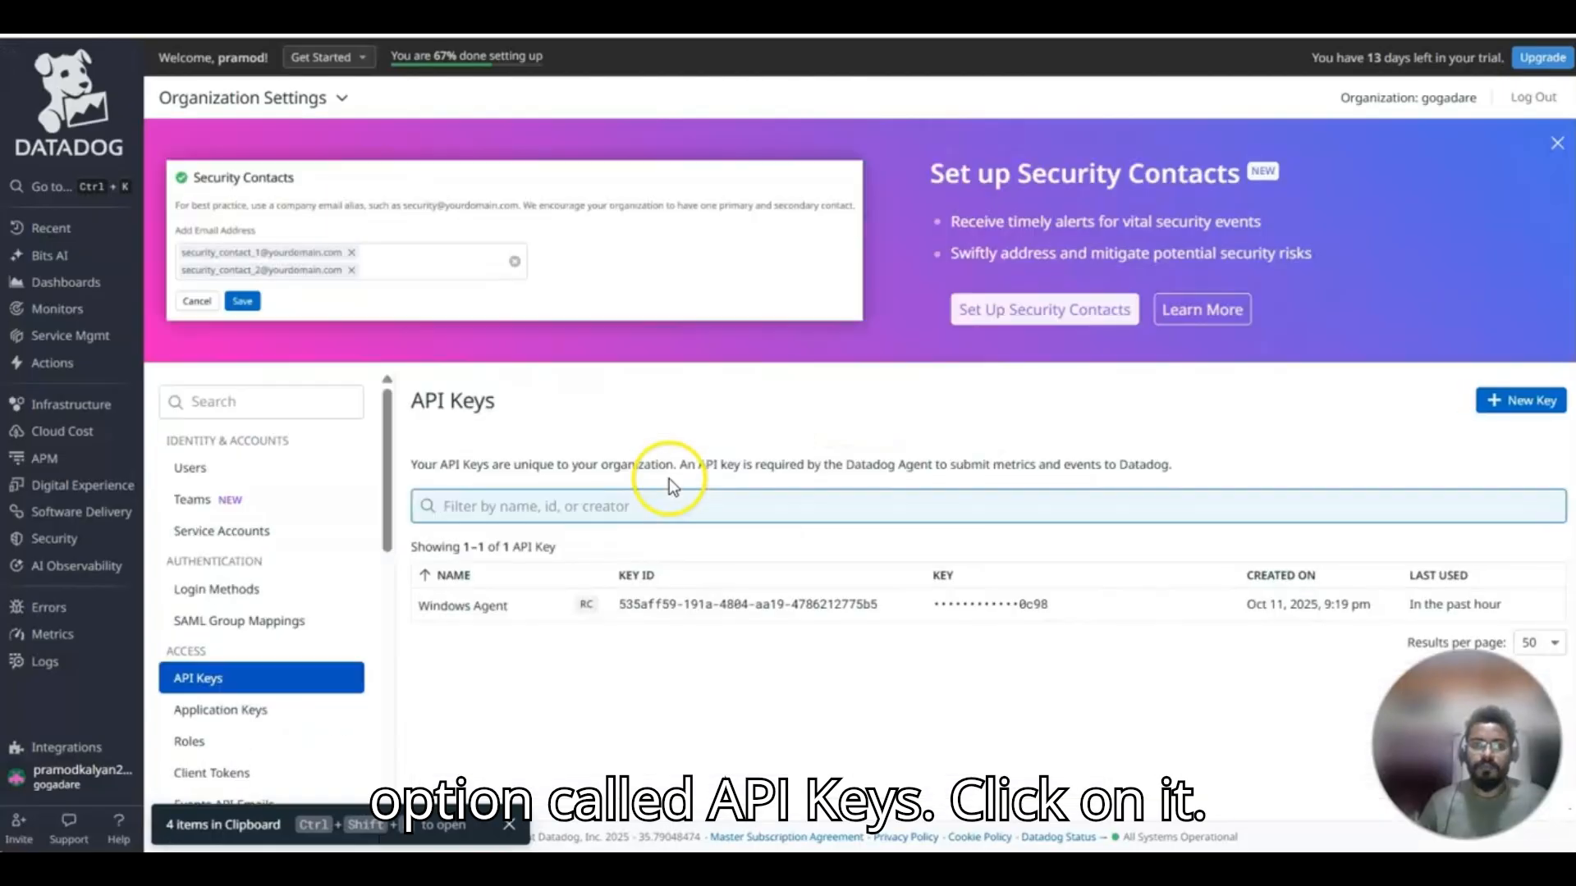
left_click(953, 319)
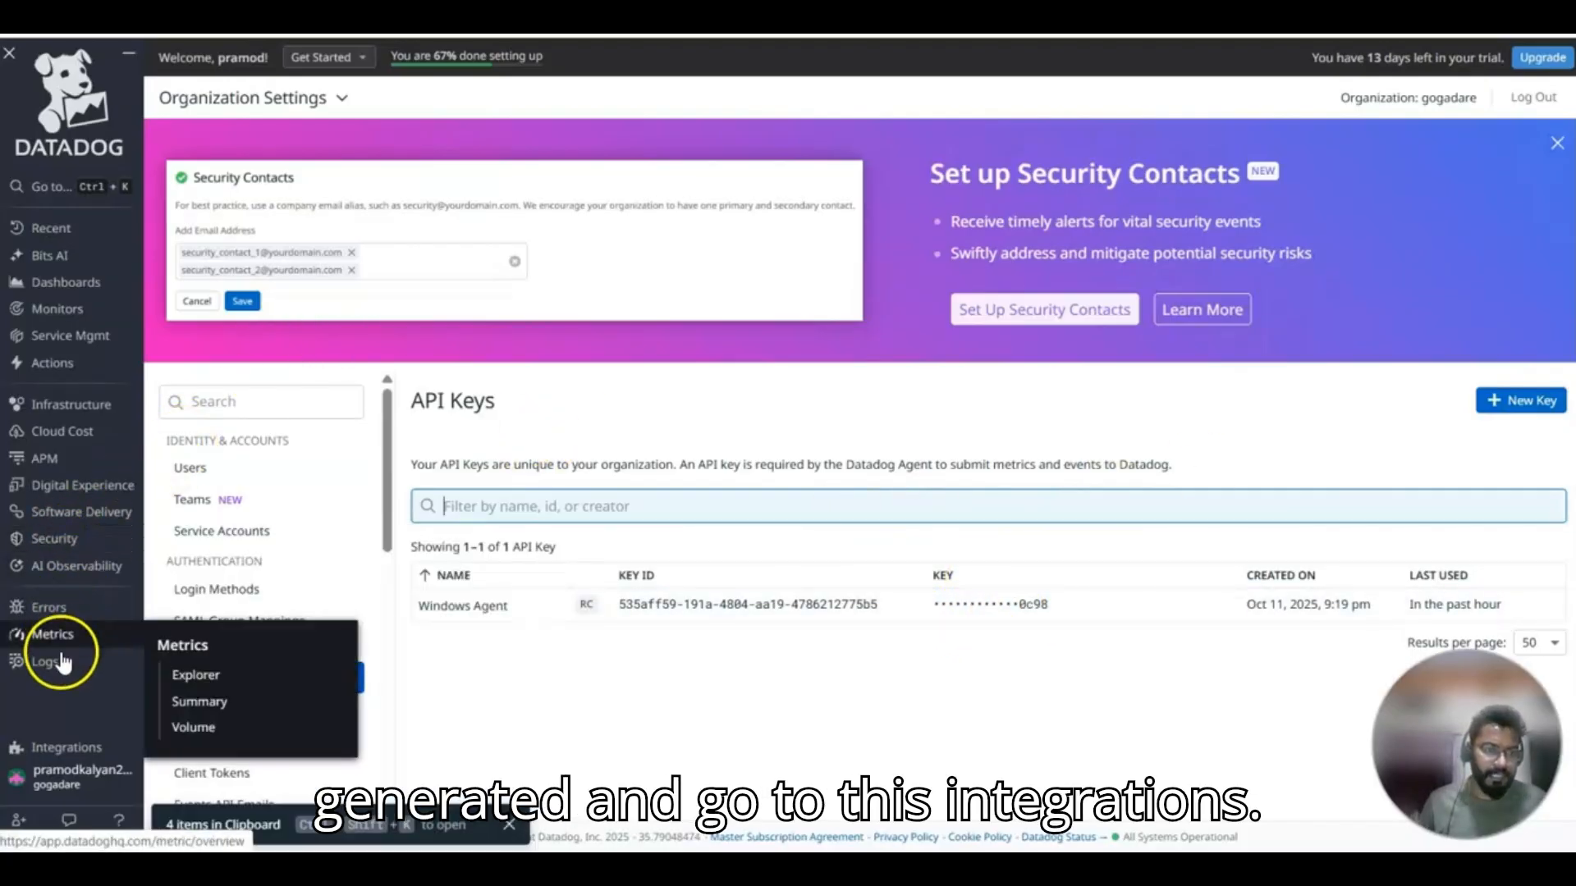
Open the Fleet Automation instructions for installing the Datadog Agent on Windows.
mouse_move(87, 747)
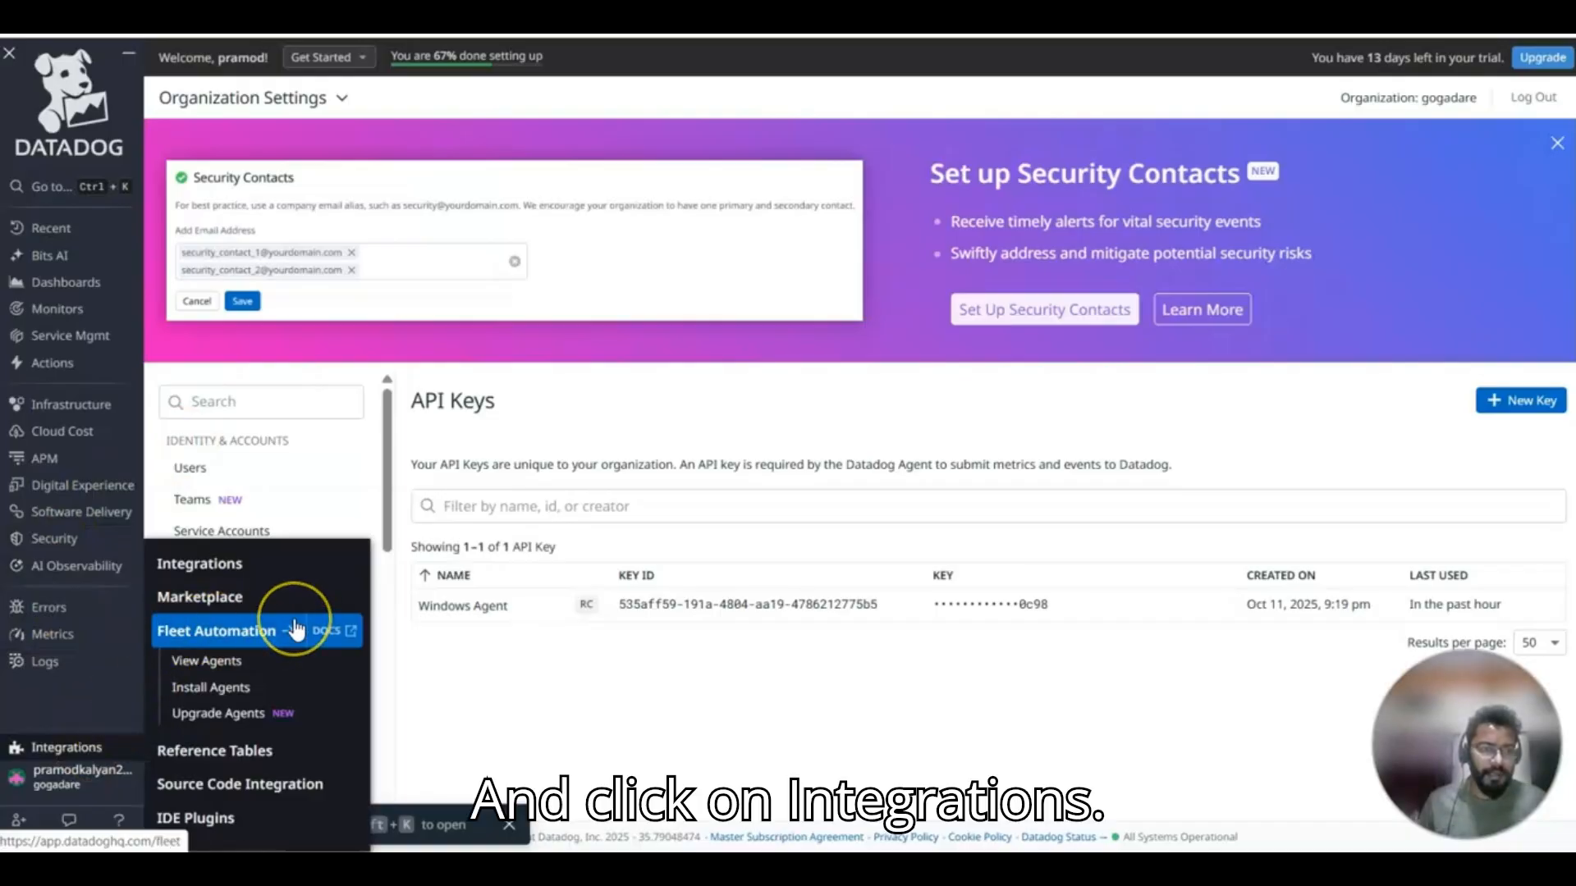
left_click(234, 566)
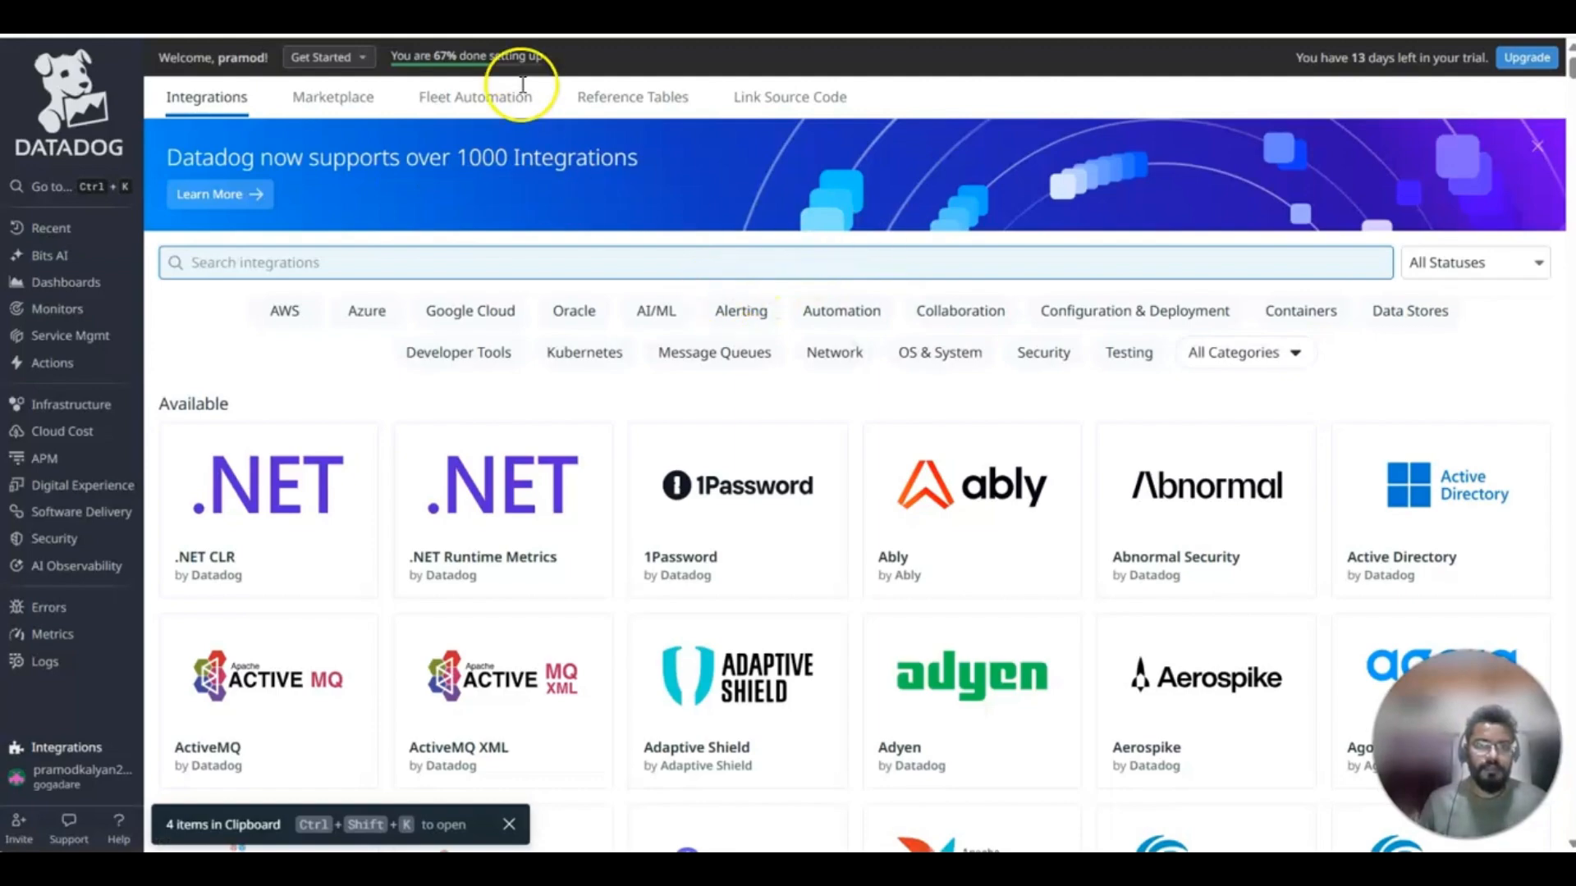
left_click(460, 100)
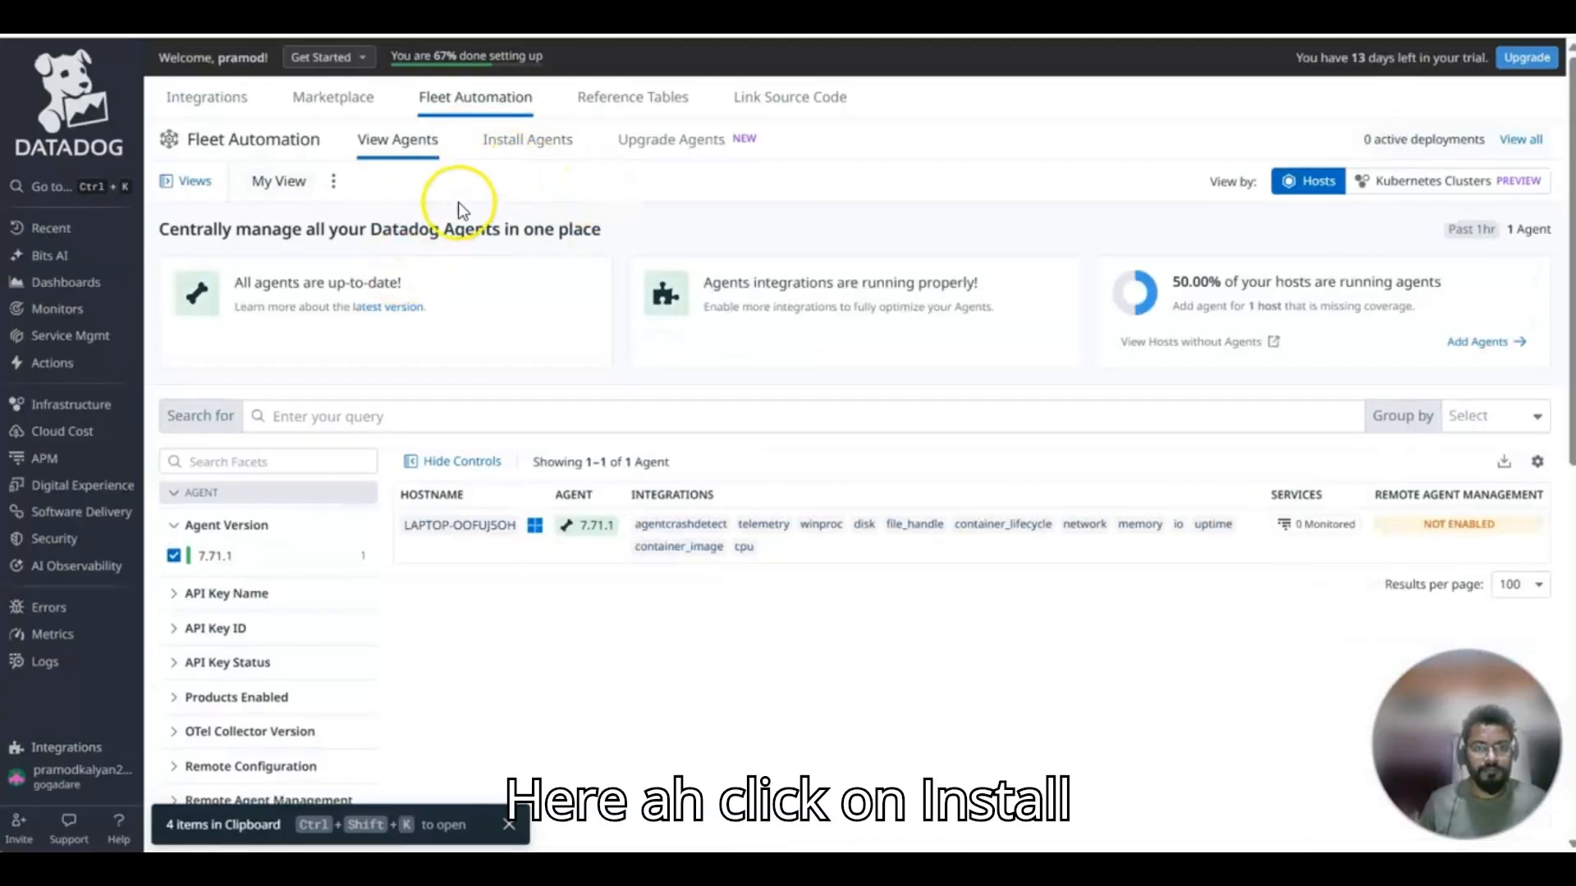
left_click(506, 138)
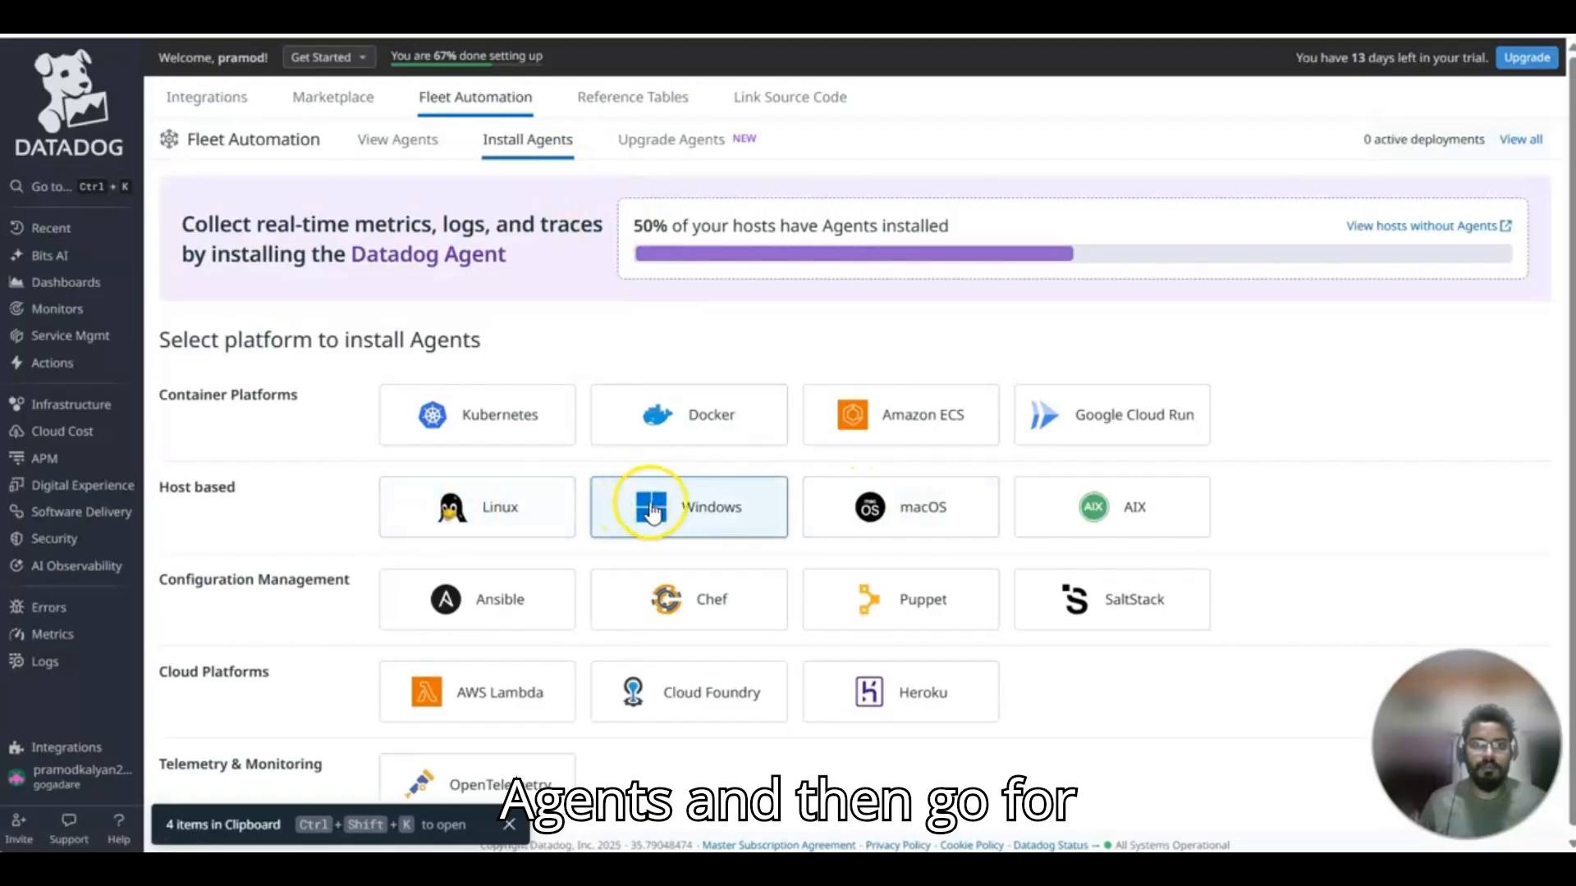
left_click(711, 508)
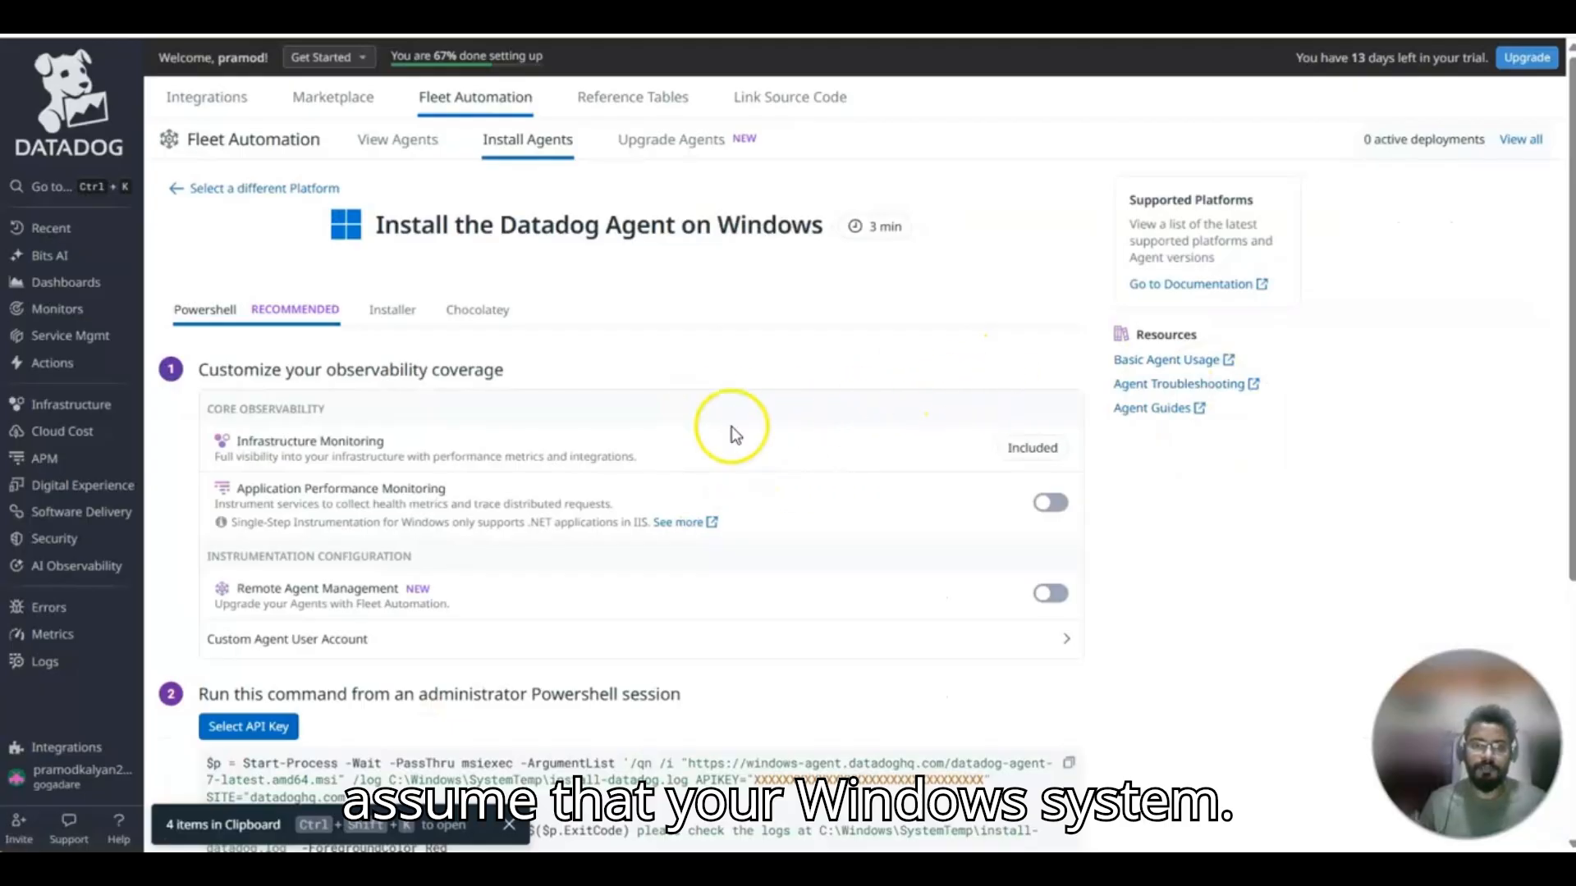
Copy the PowerShell install command for the Windows Agent and paste it below the existing script in the text notes.
scroll(854, 407, "down", 3)
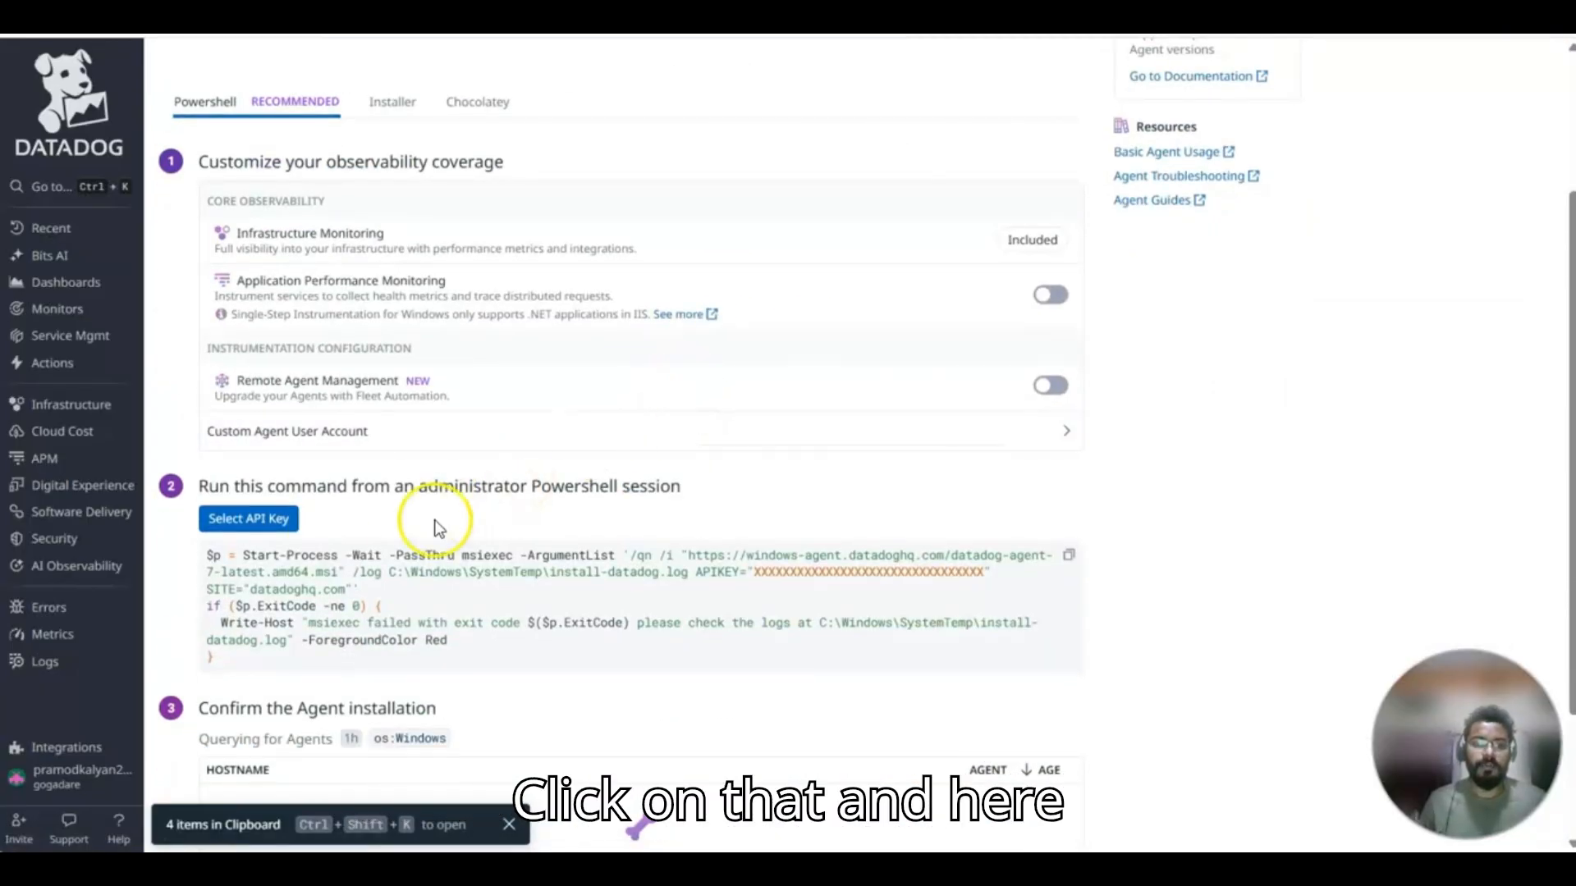
scroll(447, 513, "down", 2)
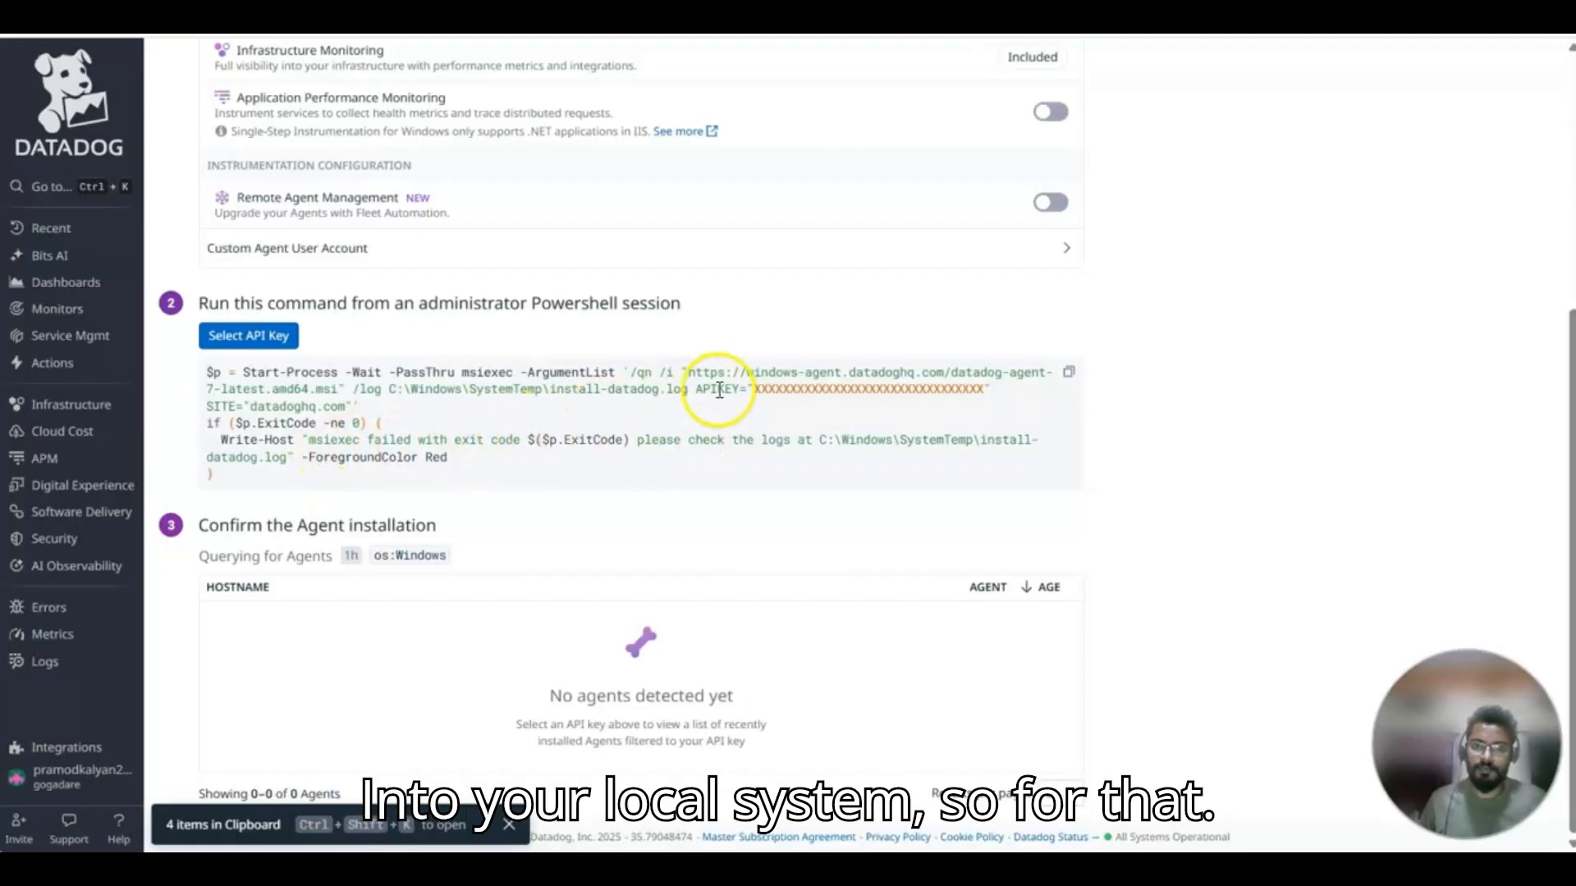
left_click(1070, 374)
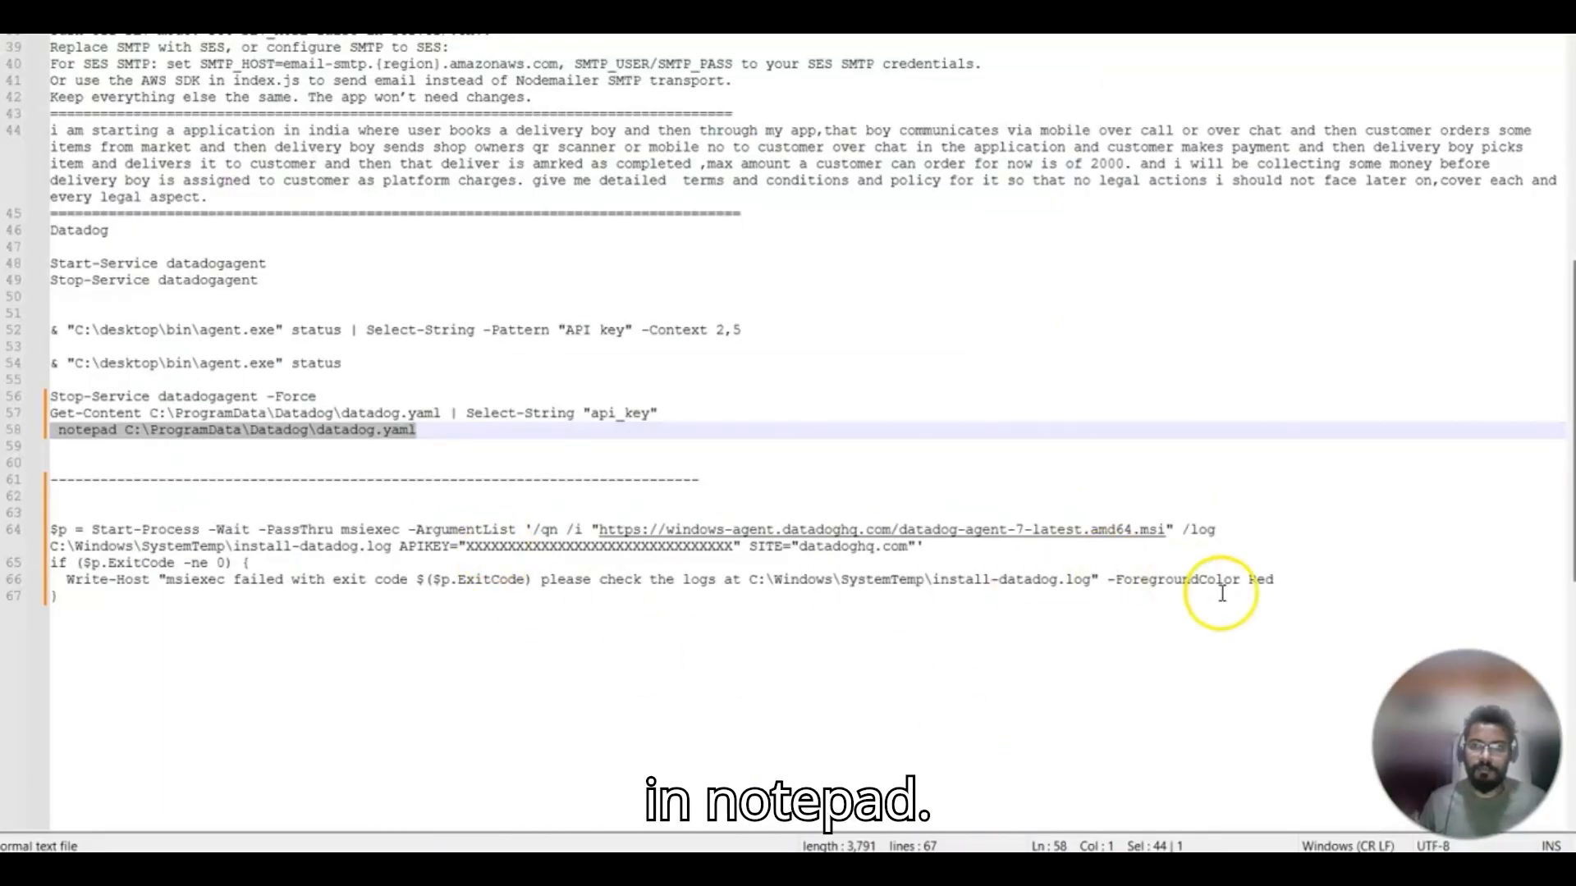
left_click(1305, 579)
key("Return")
key("Return")
key("Return")
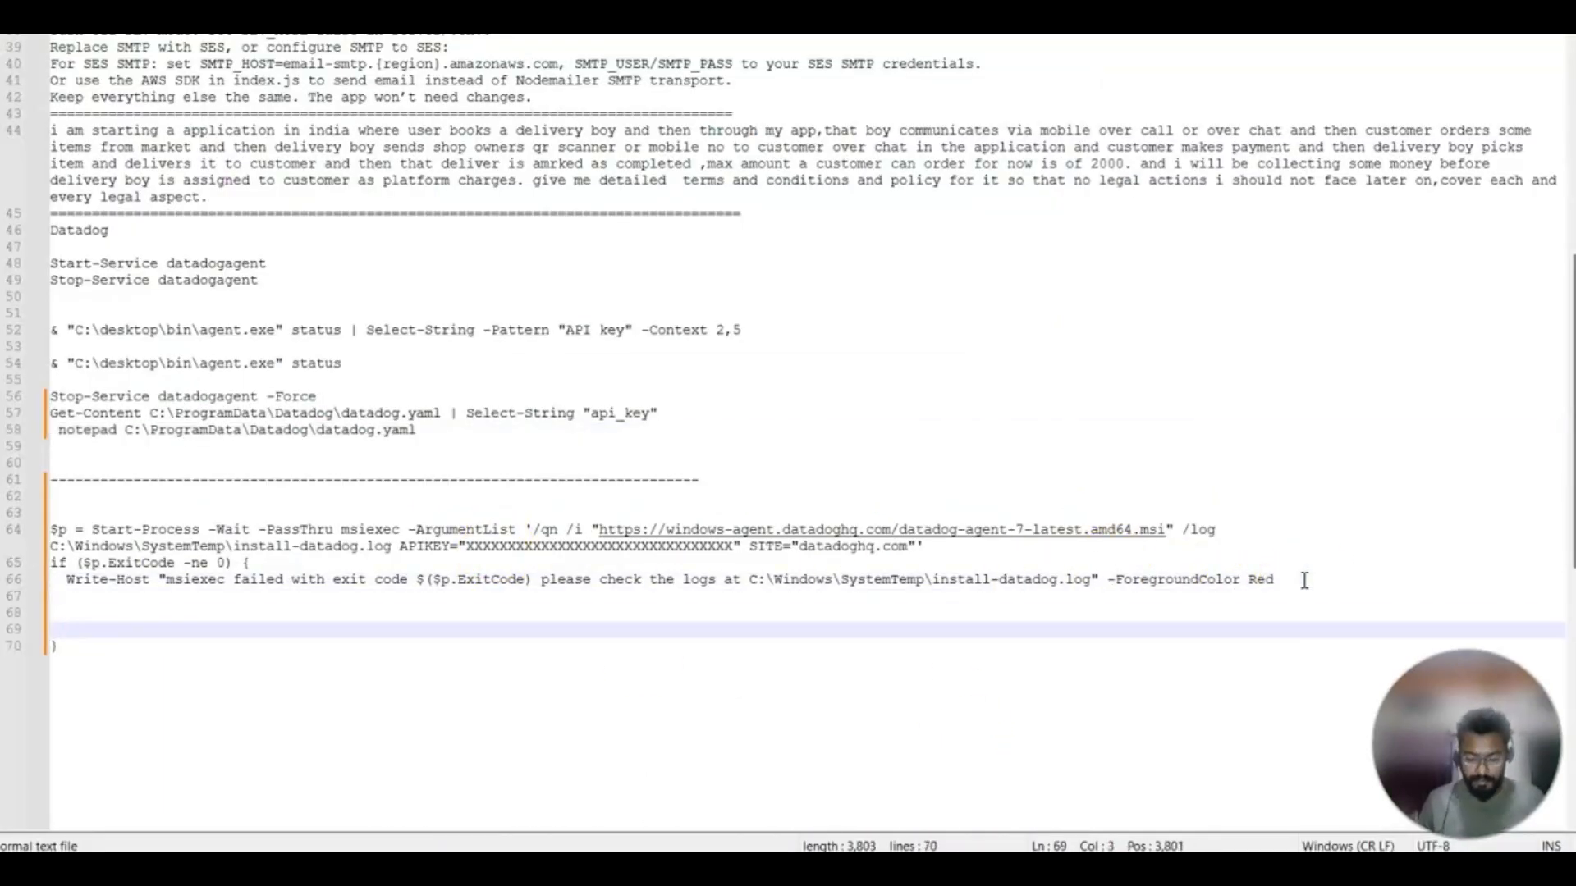
left_click(440, 686)
key("Return")
key("Return")
key("Return")
key("ctrl+v")
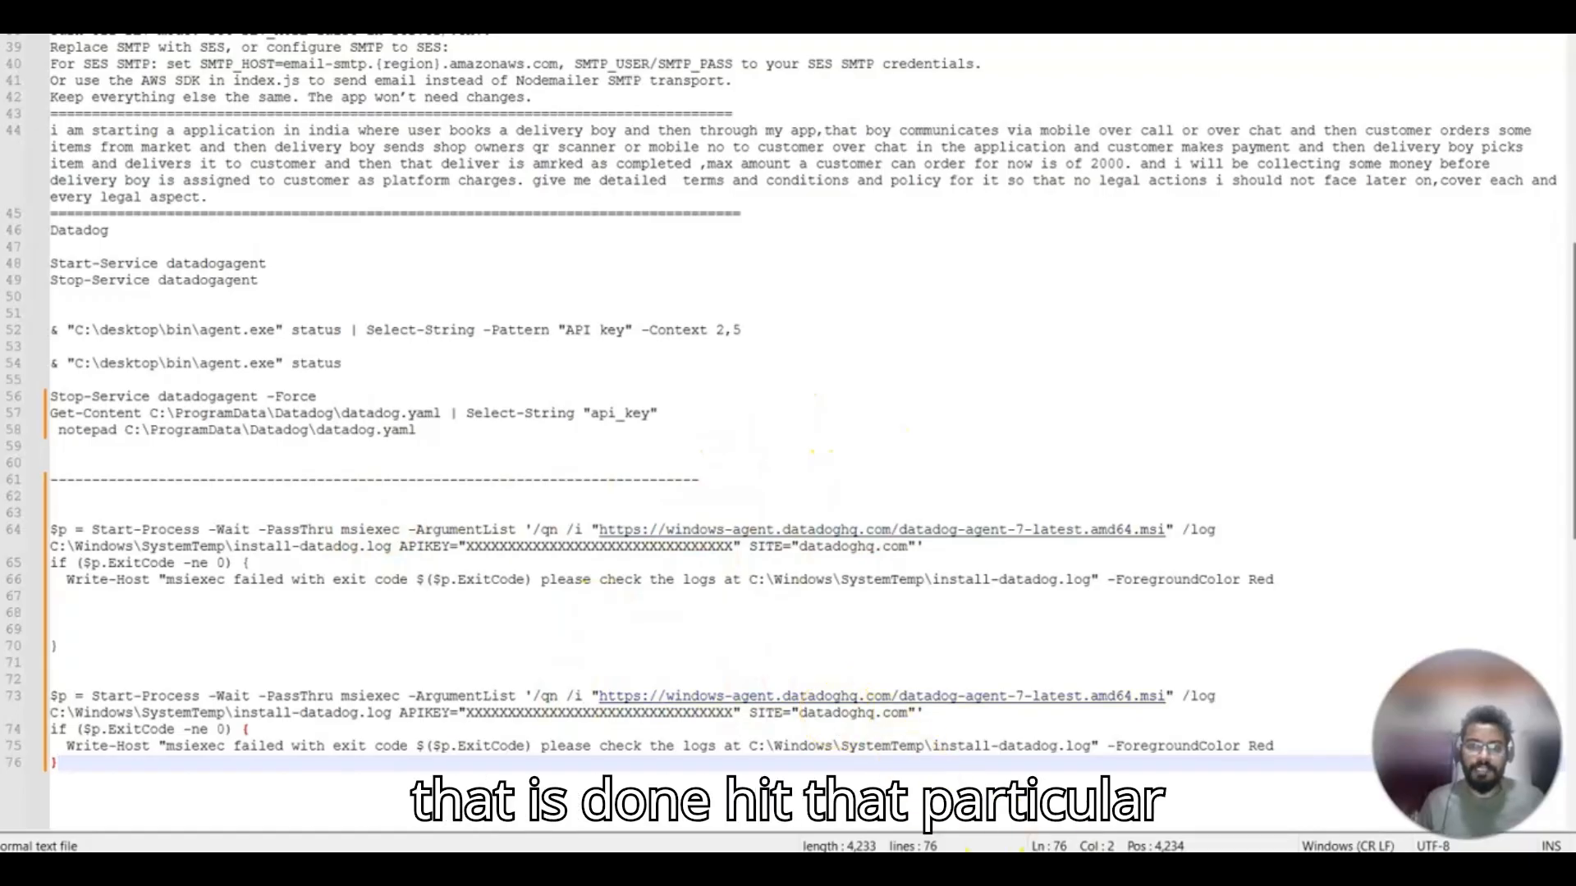
Copy the api_key lookup from the notes and run Get-Content C:\ProgramData\Datadog\datadog.yaml | Select-String "api_key" in PowerShell, discarding the pending command.
left_click(908, 868)
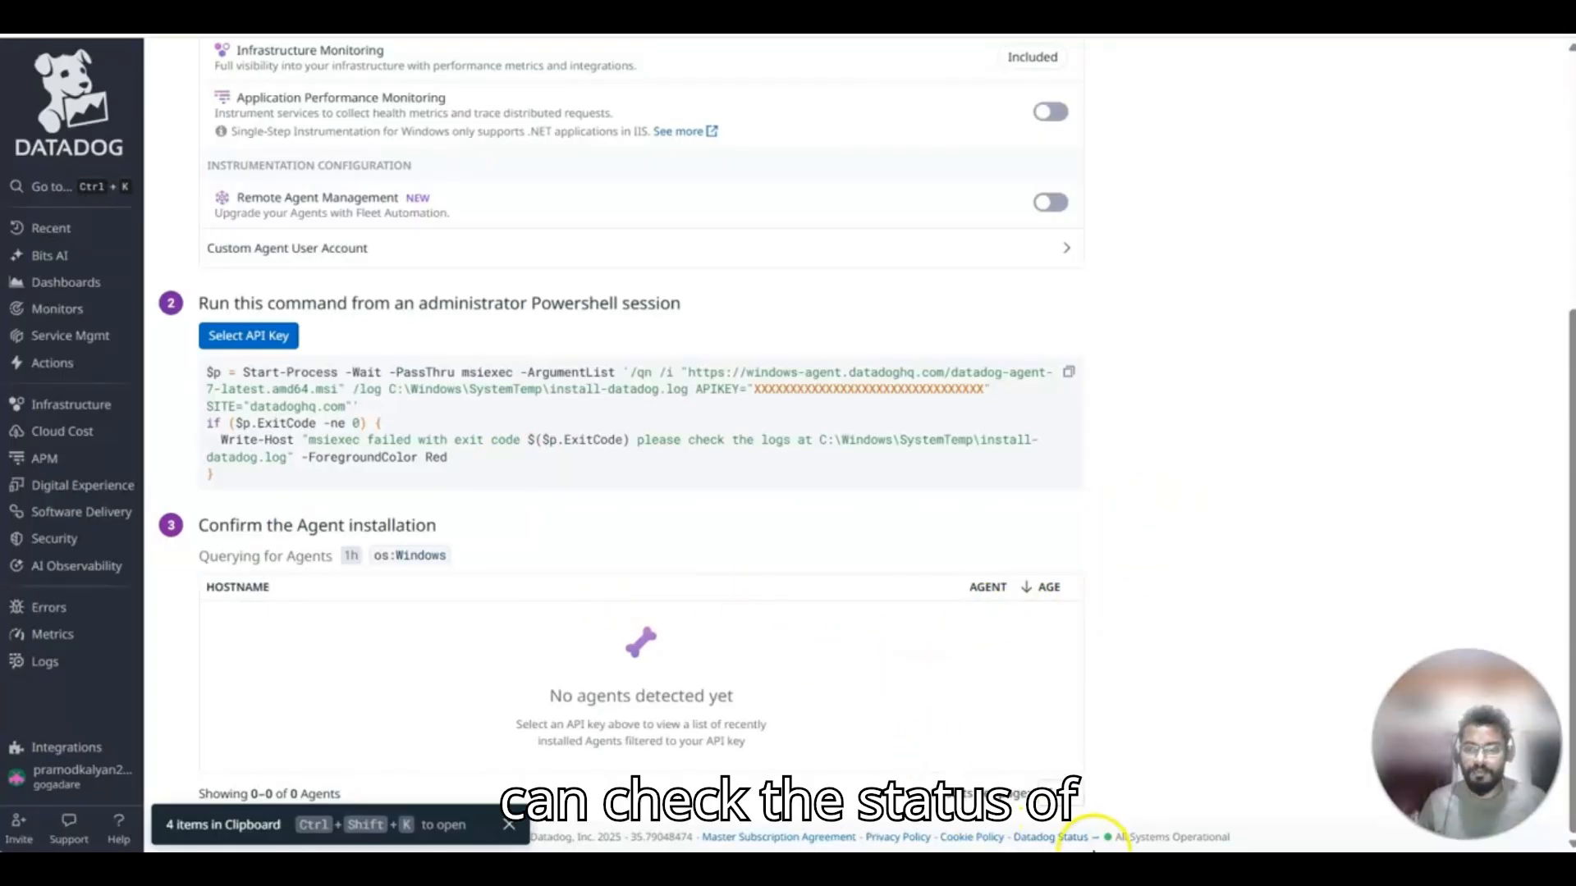
mouse_move(1124, 862)
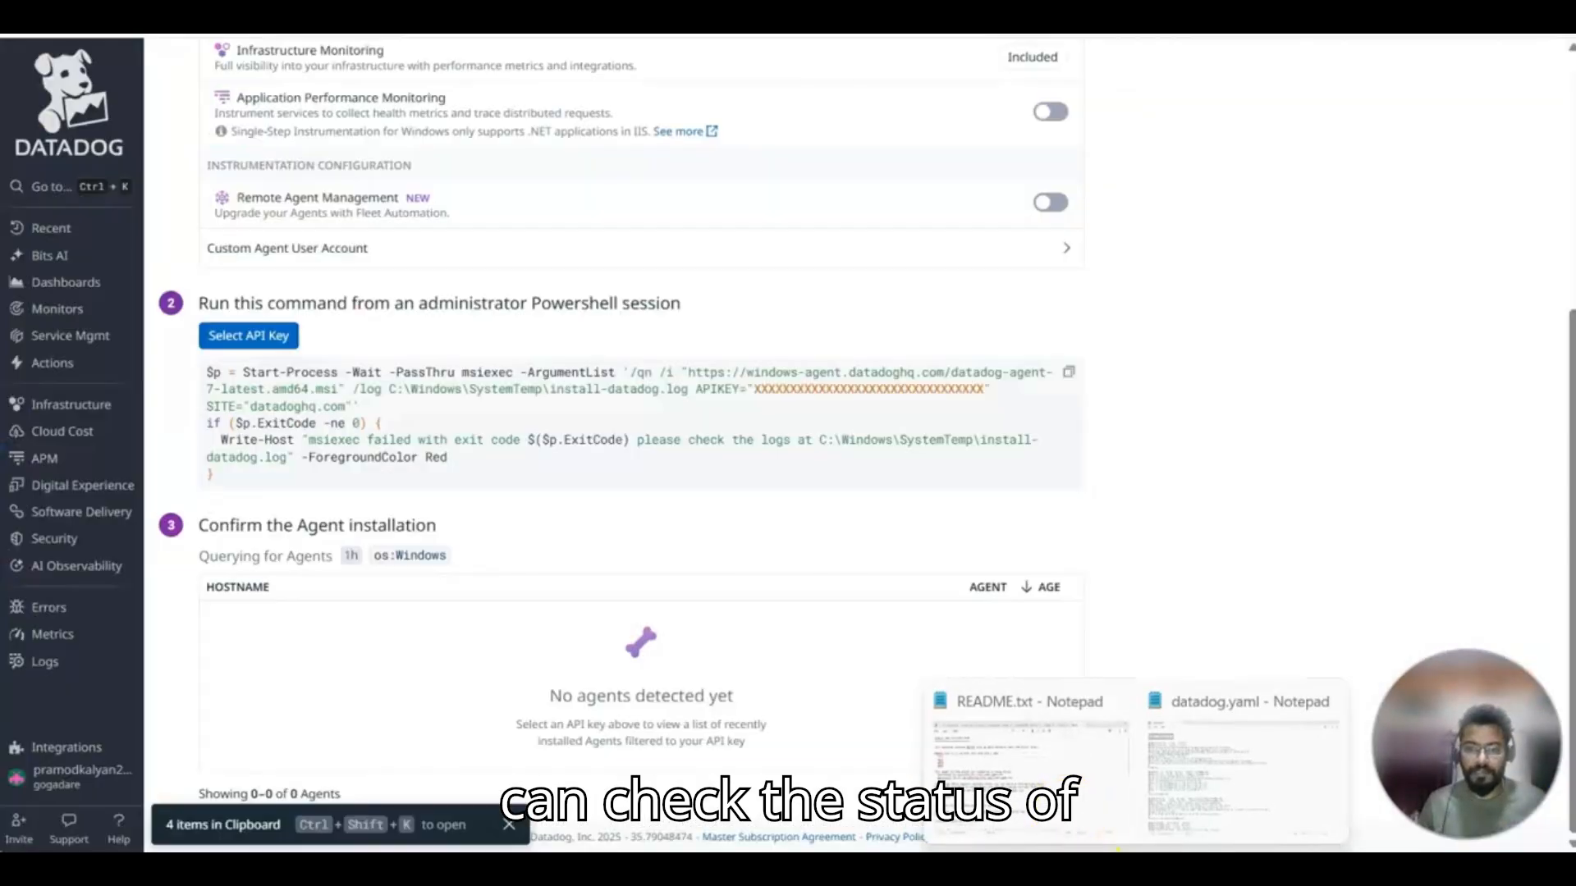
left_click(1030, 755)
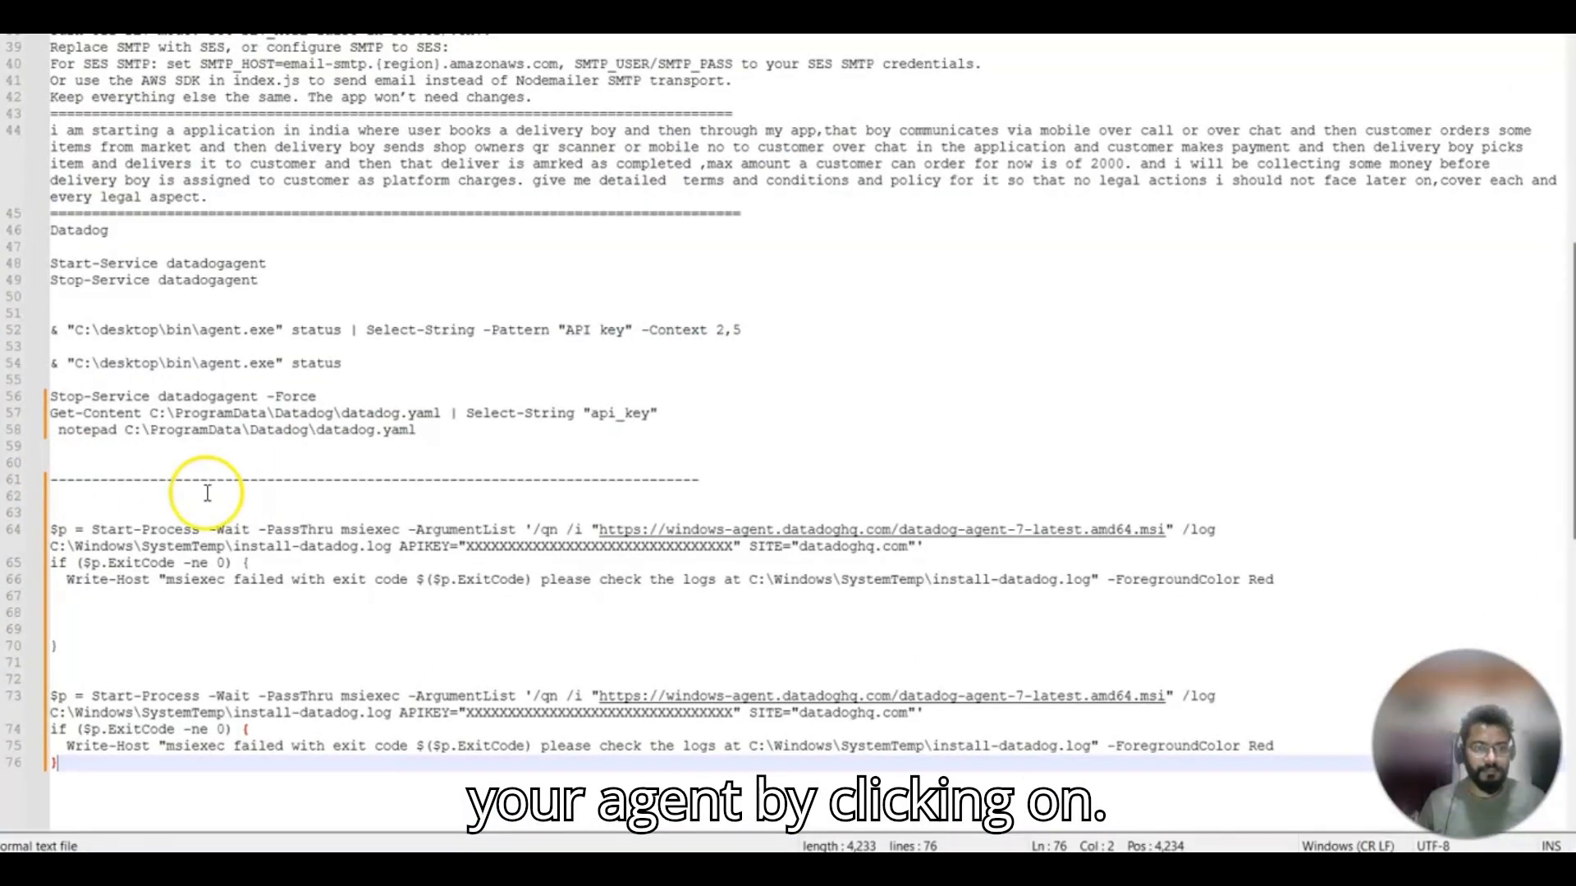
left_click_drag(676, 411, 39, 415)
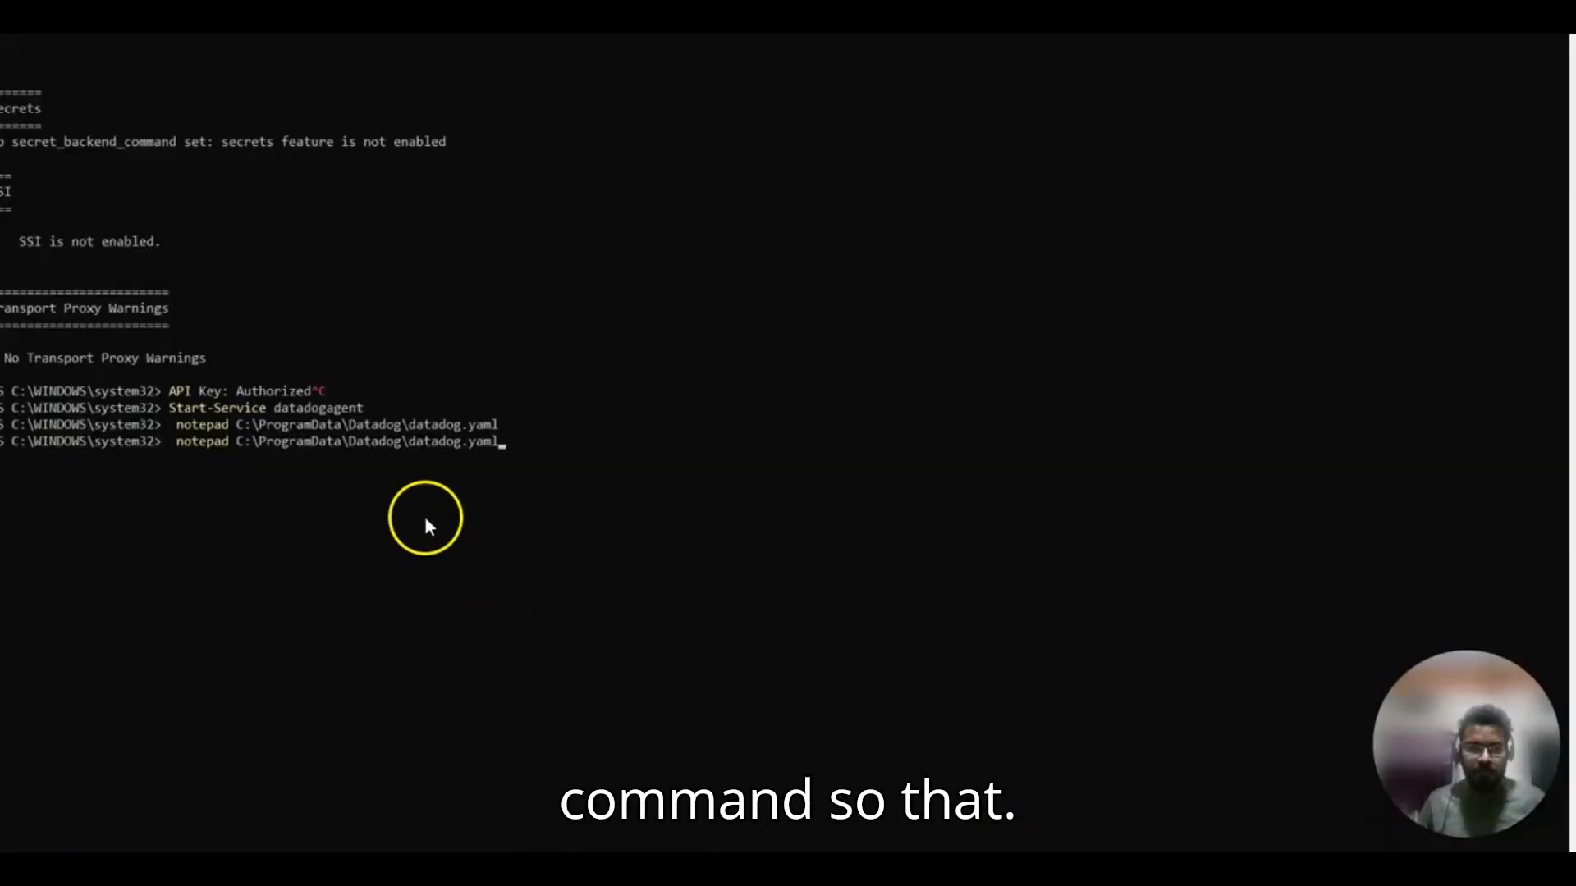
key("ctrl+c")
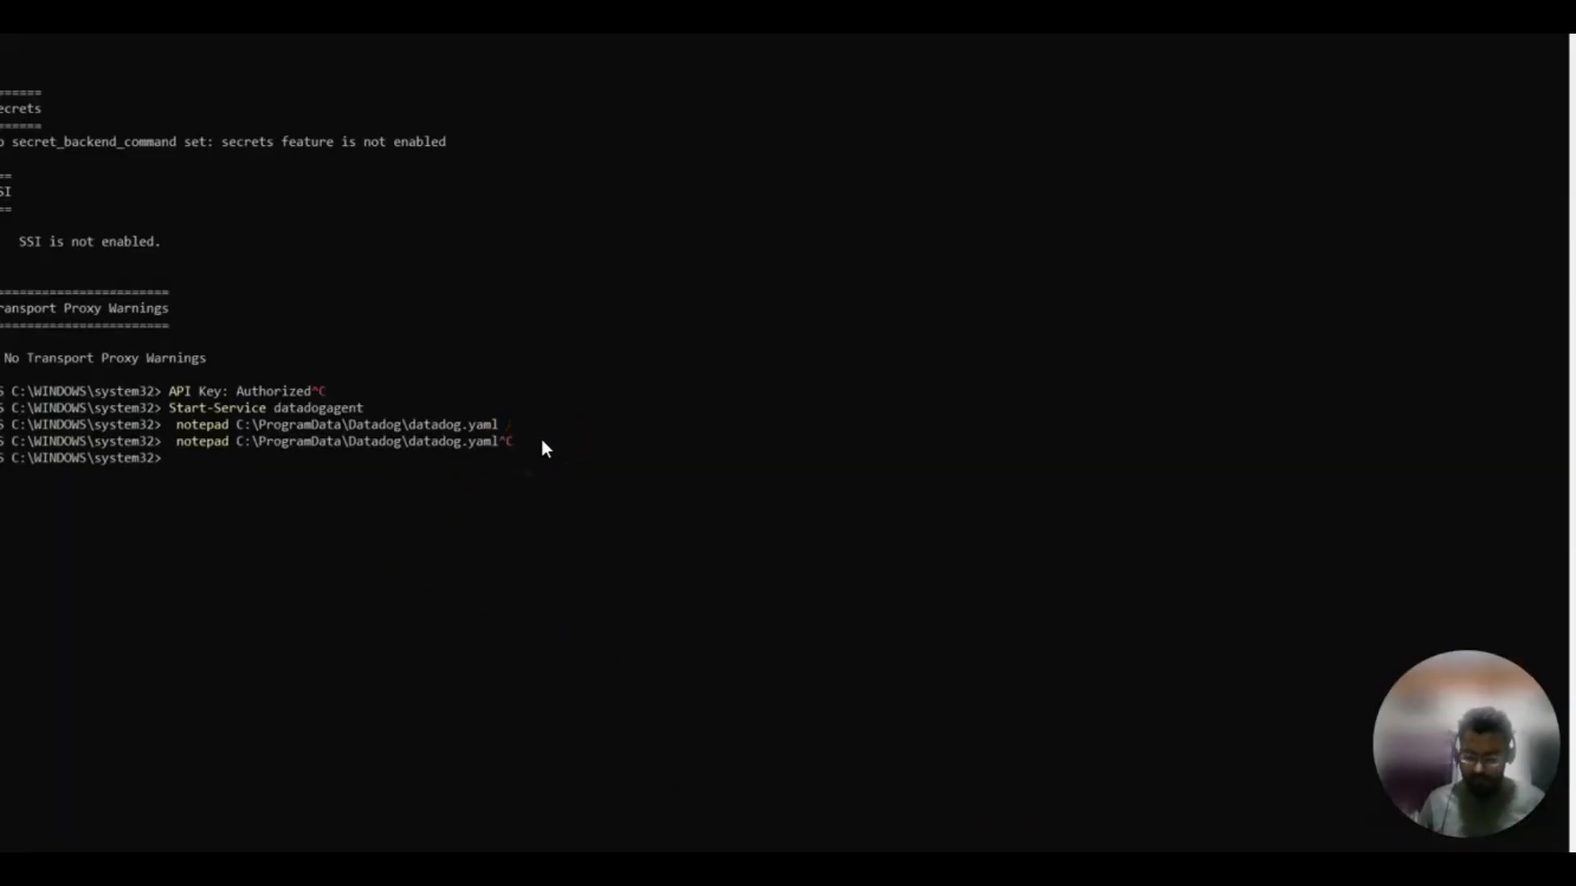
key("ctrl+v")
key("Return")
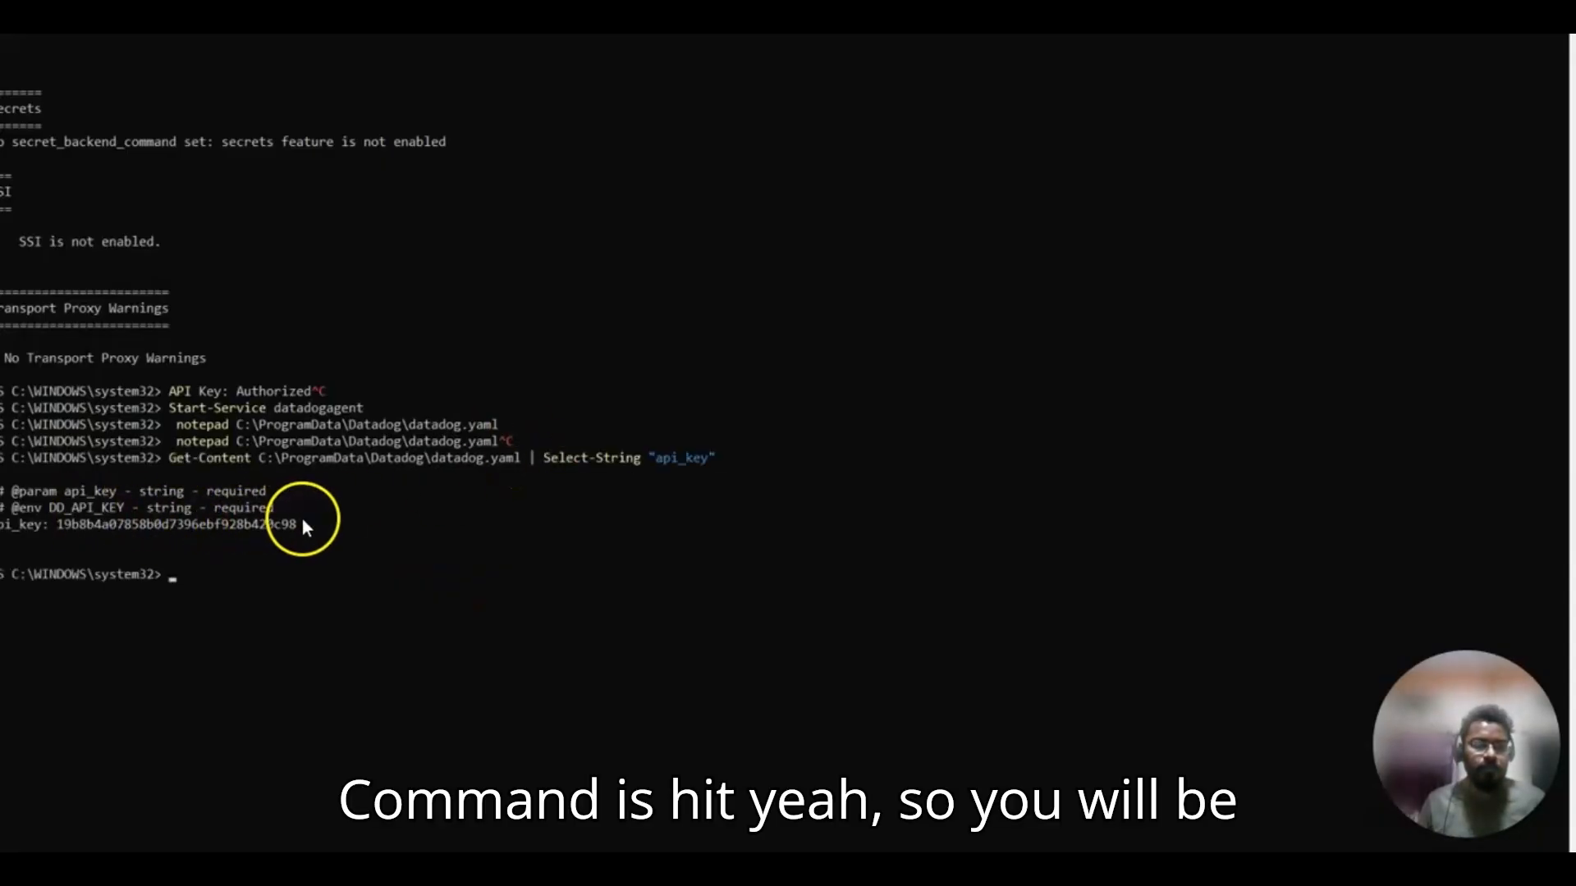
left_click_drag(309, 524, 4, 535)
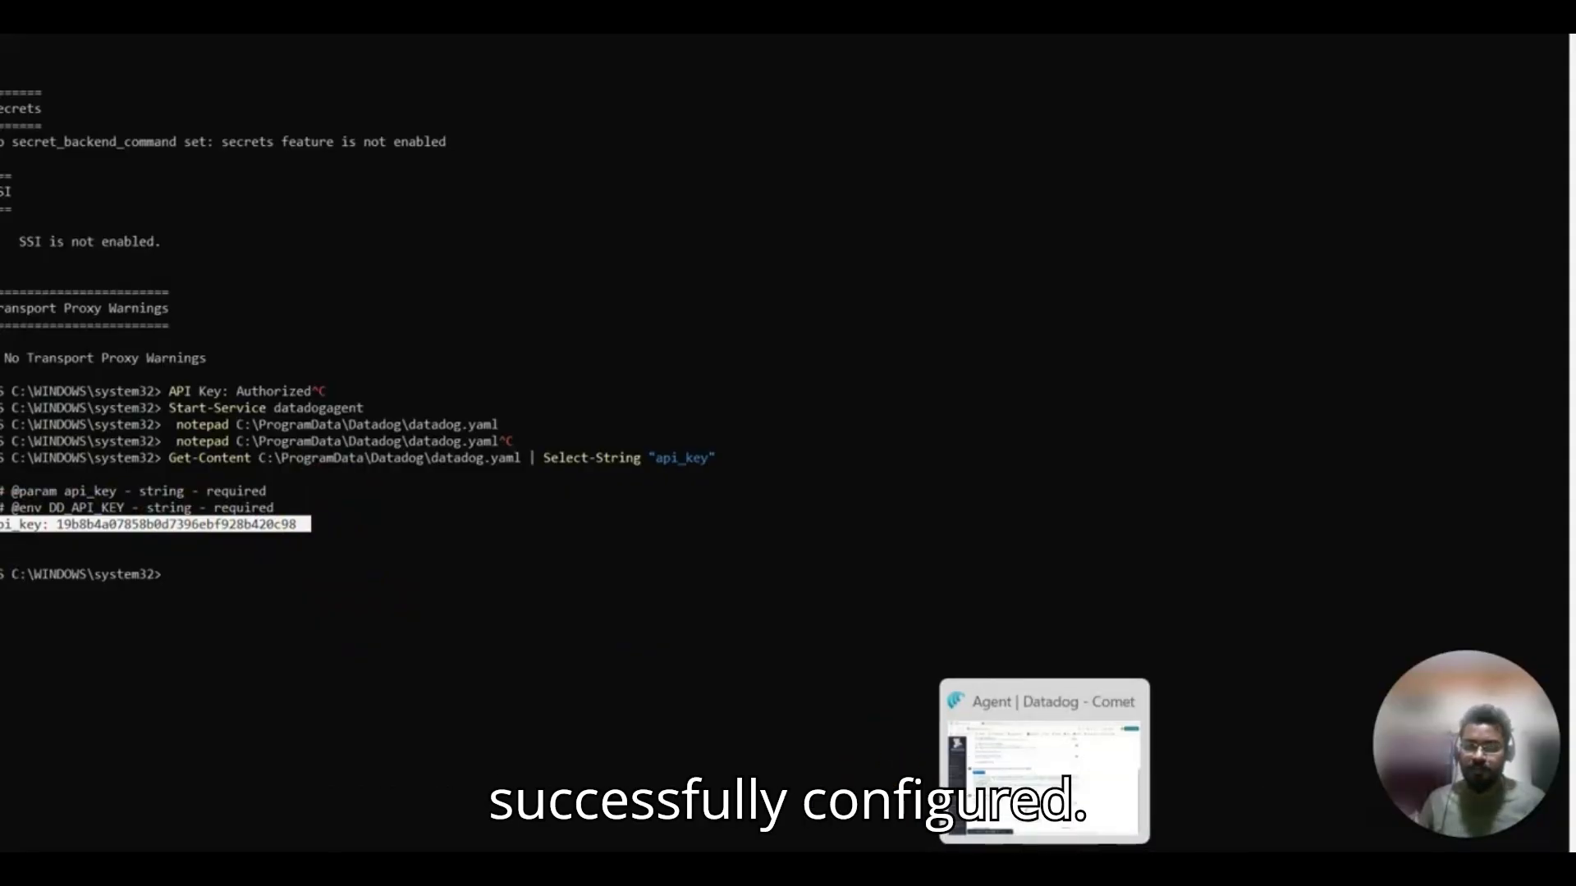
Switch back to Datadog in the browser and create a new timeboard with the default name.
left_click(1044, 870)
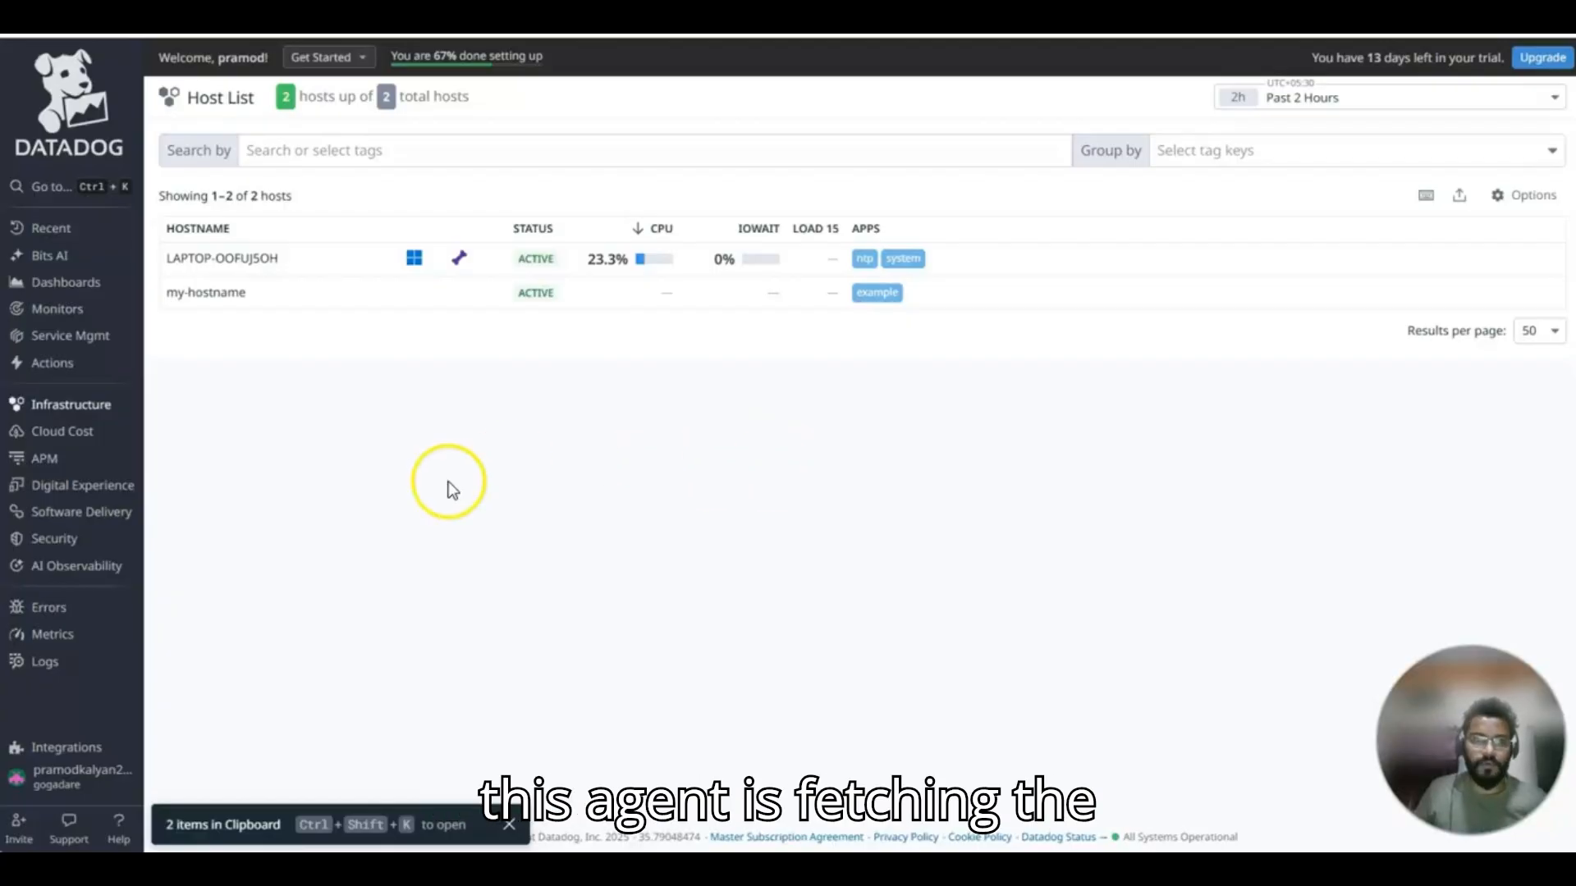
mouse_move(90, 289)
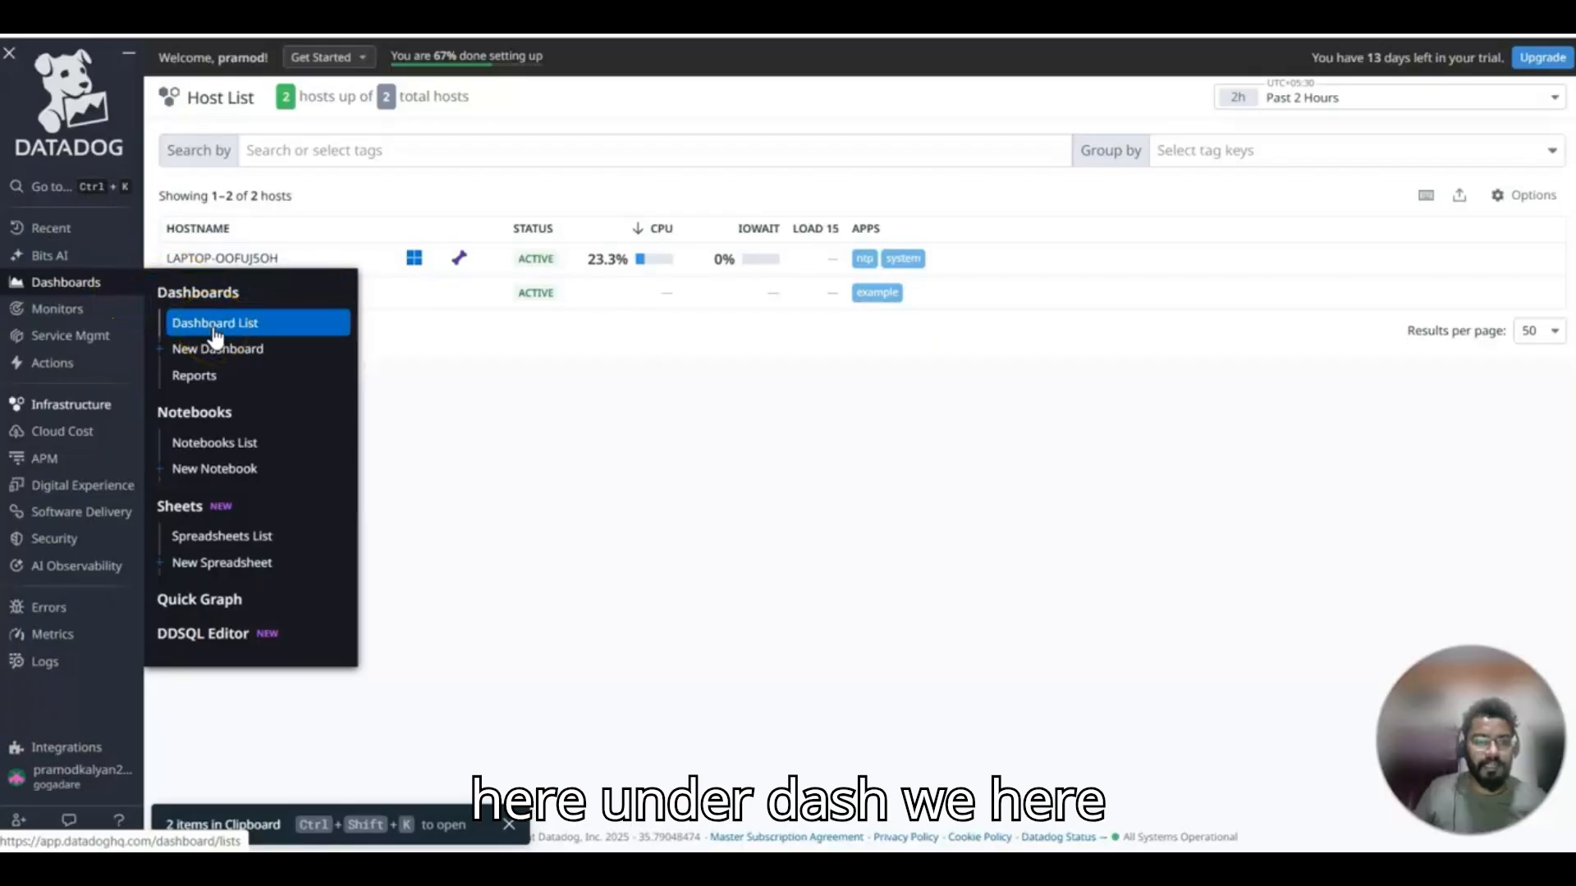
left_click(223, 353)
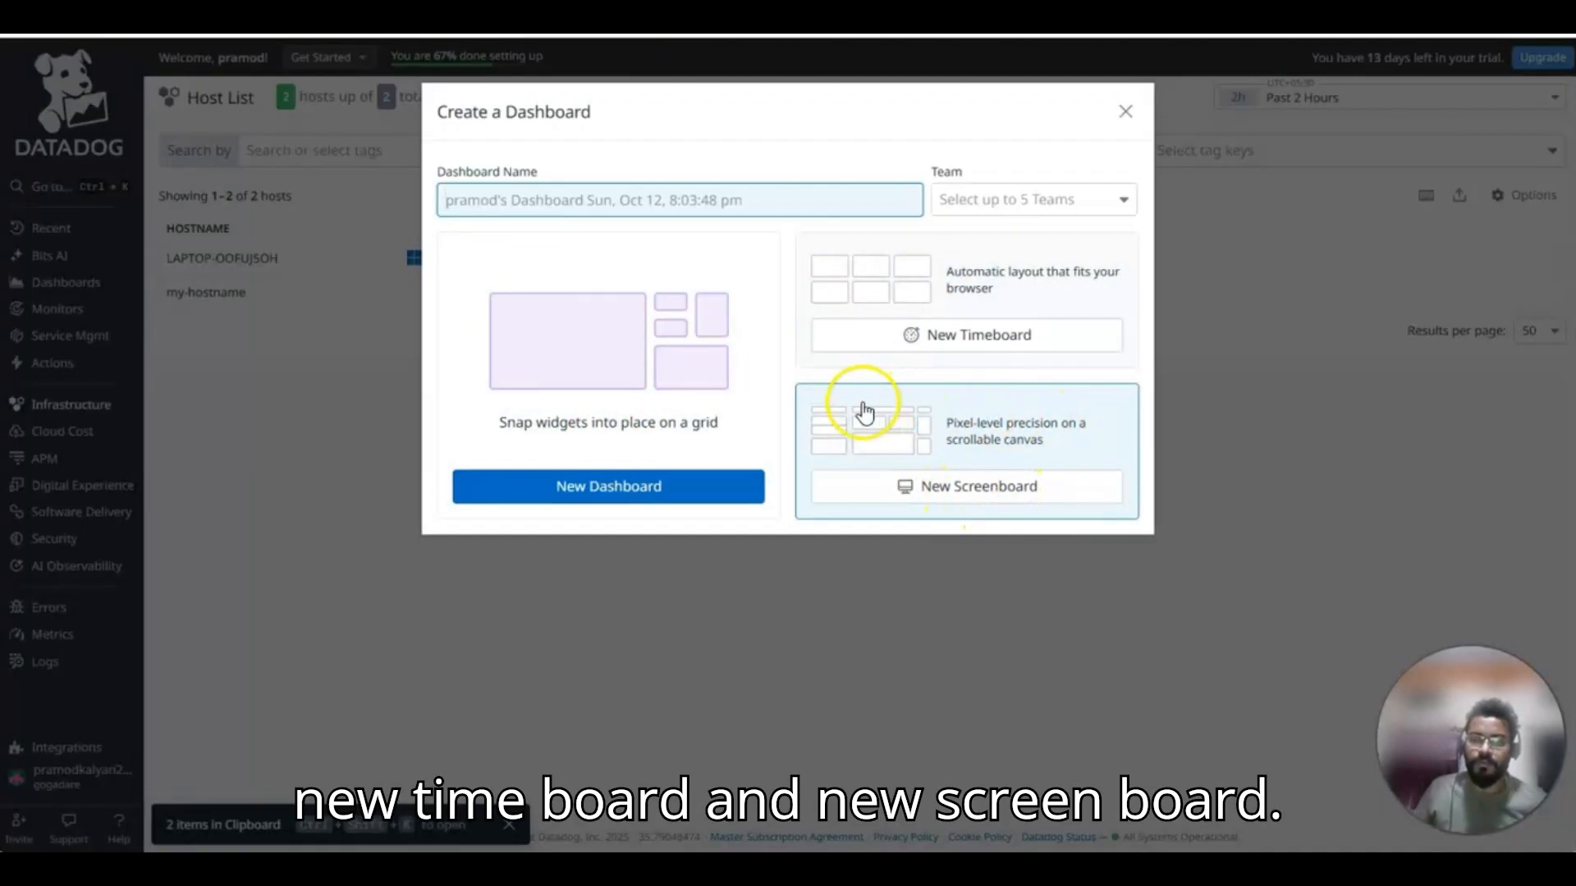
left_click(1074, 445)
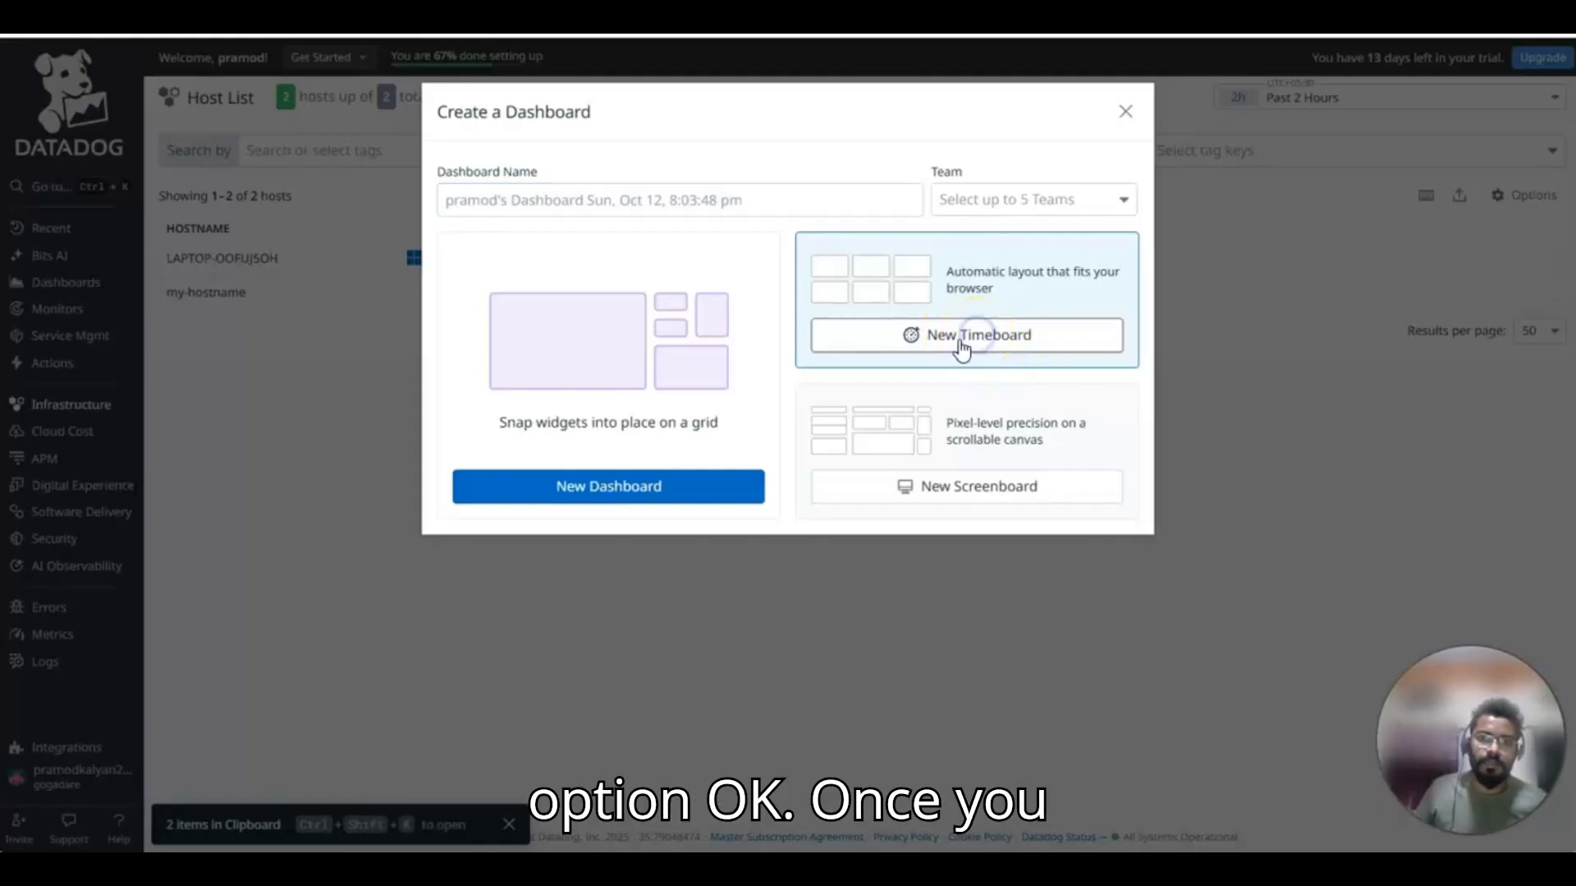
left_click(964, 343)
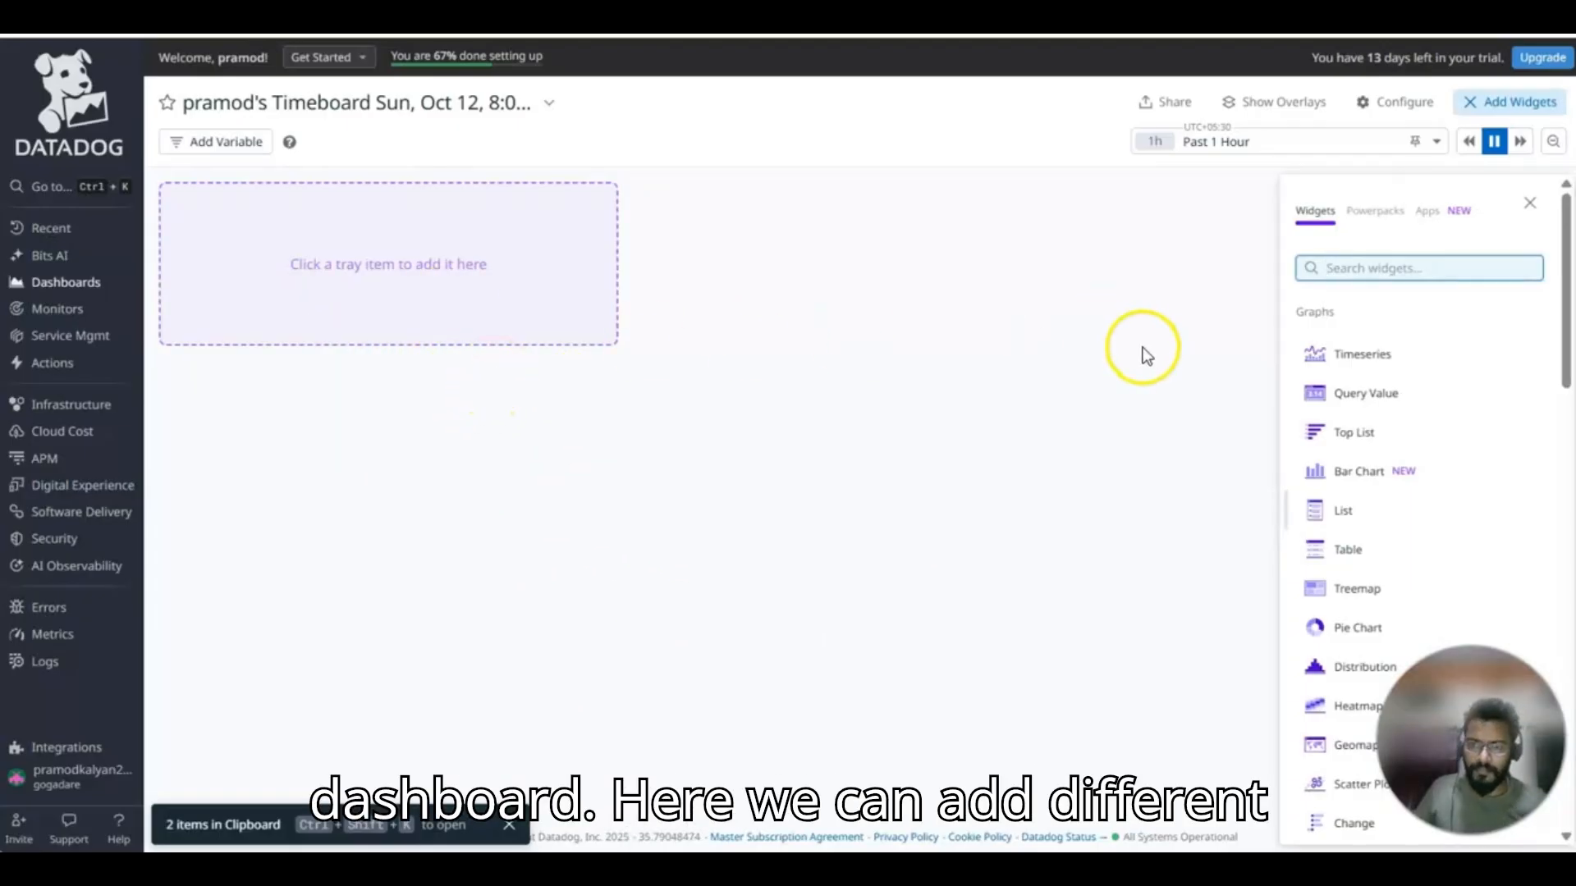
Add a Timeseries widget to the timeboard and set its graph preview to Past 15 Minutes.
scroll(1407, 397, "down", 8)
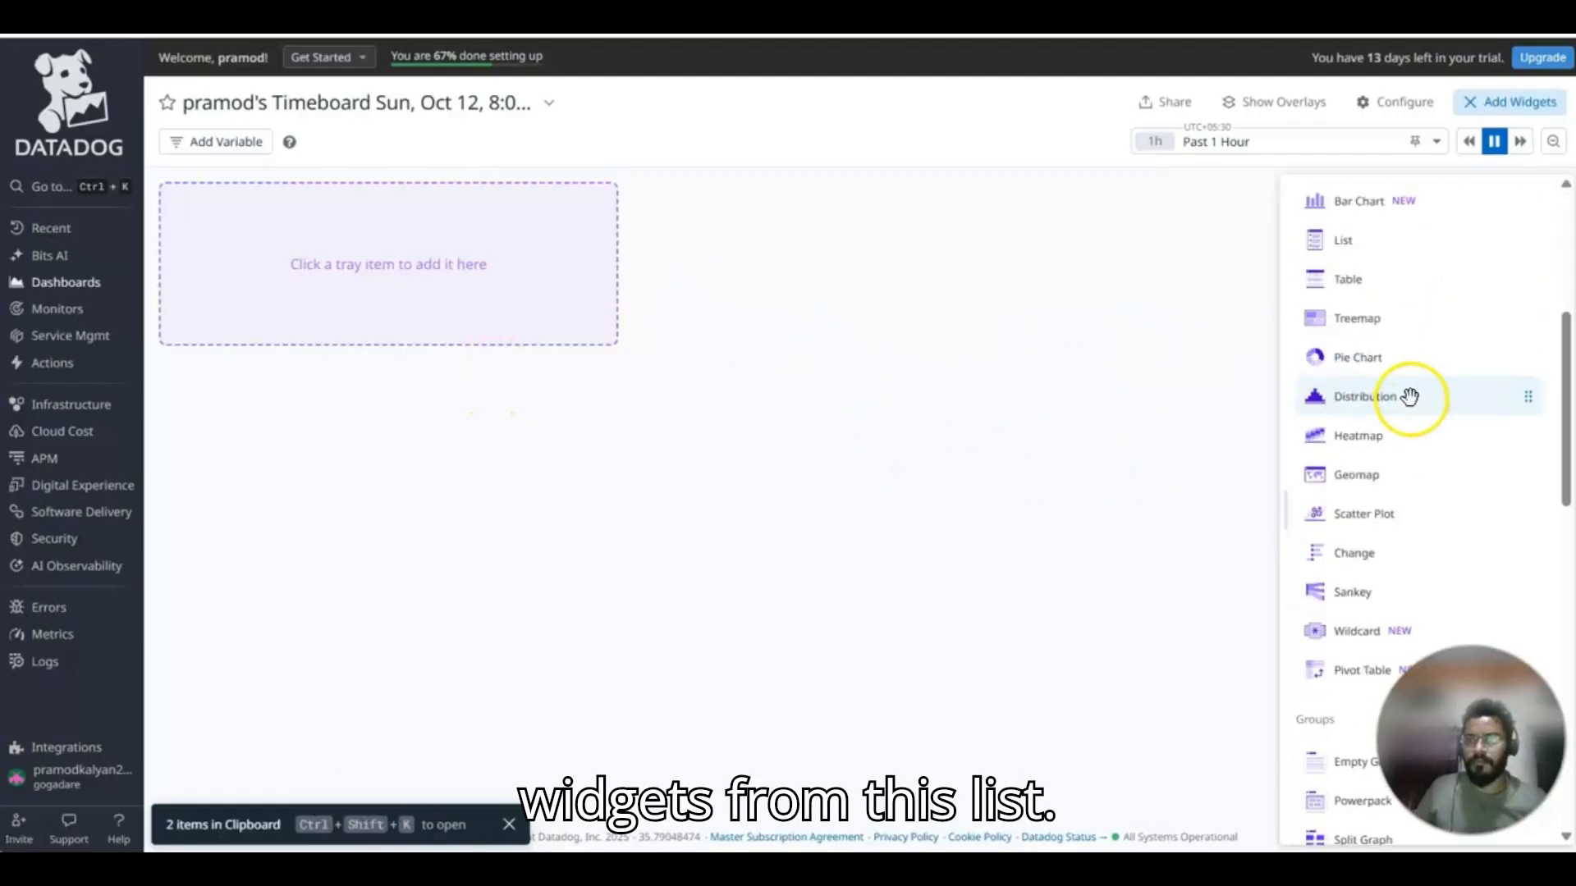
scroll(1420, 477, "up", 8)
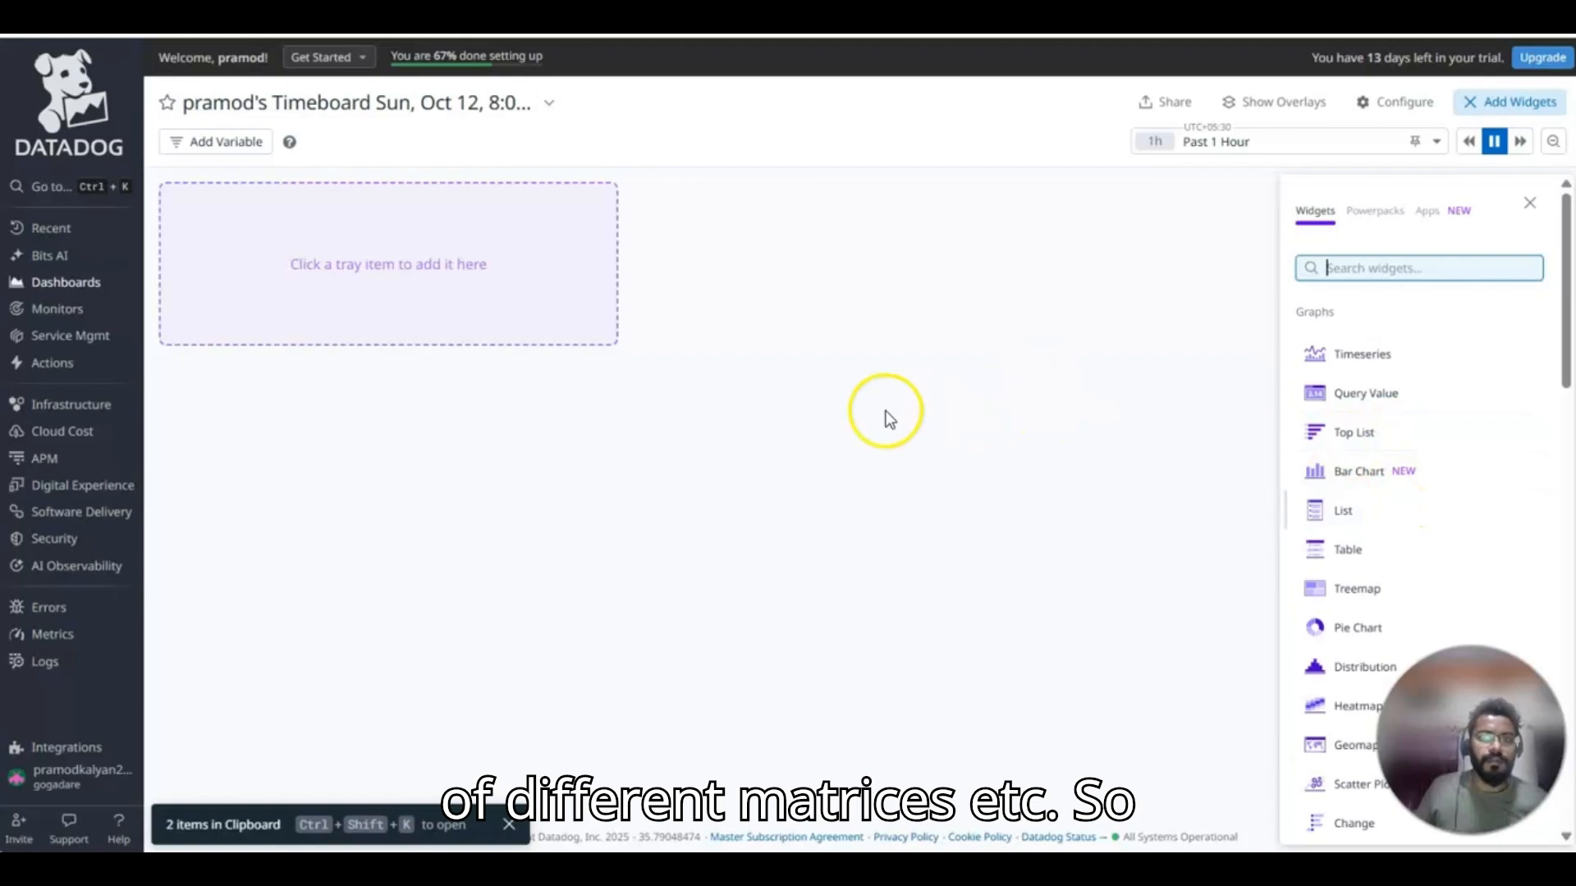
left_click(1361, 354)
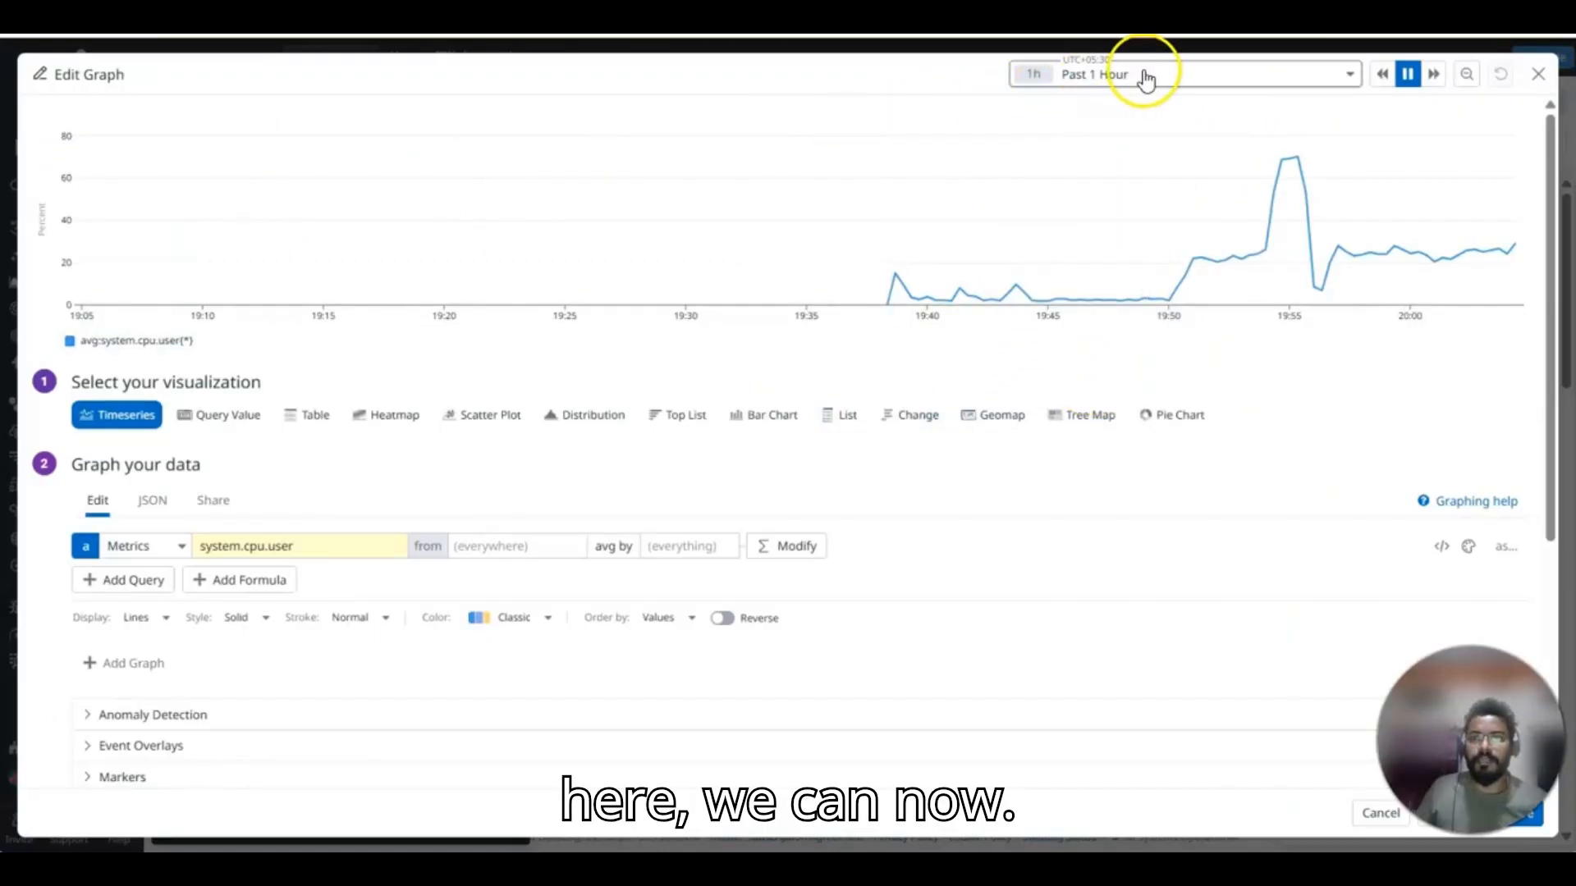
left_click(1352, 76)
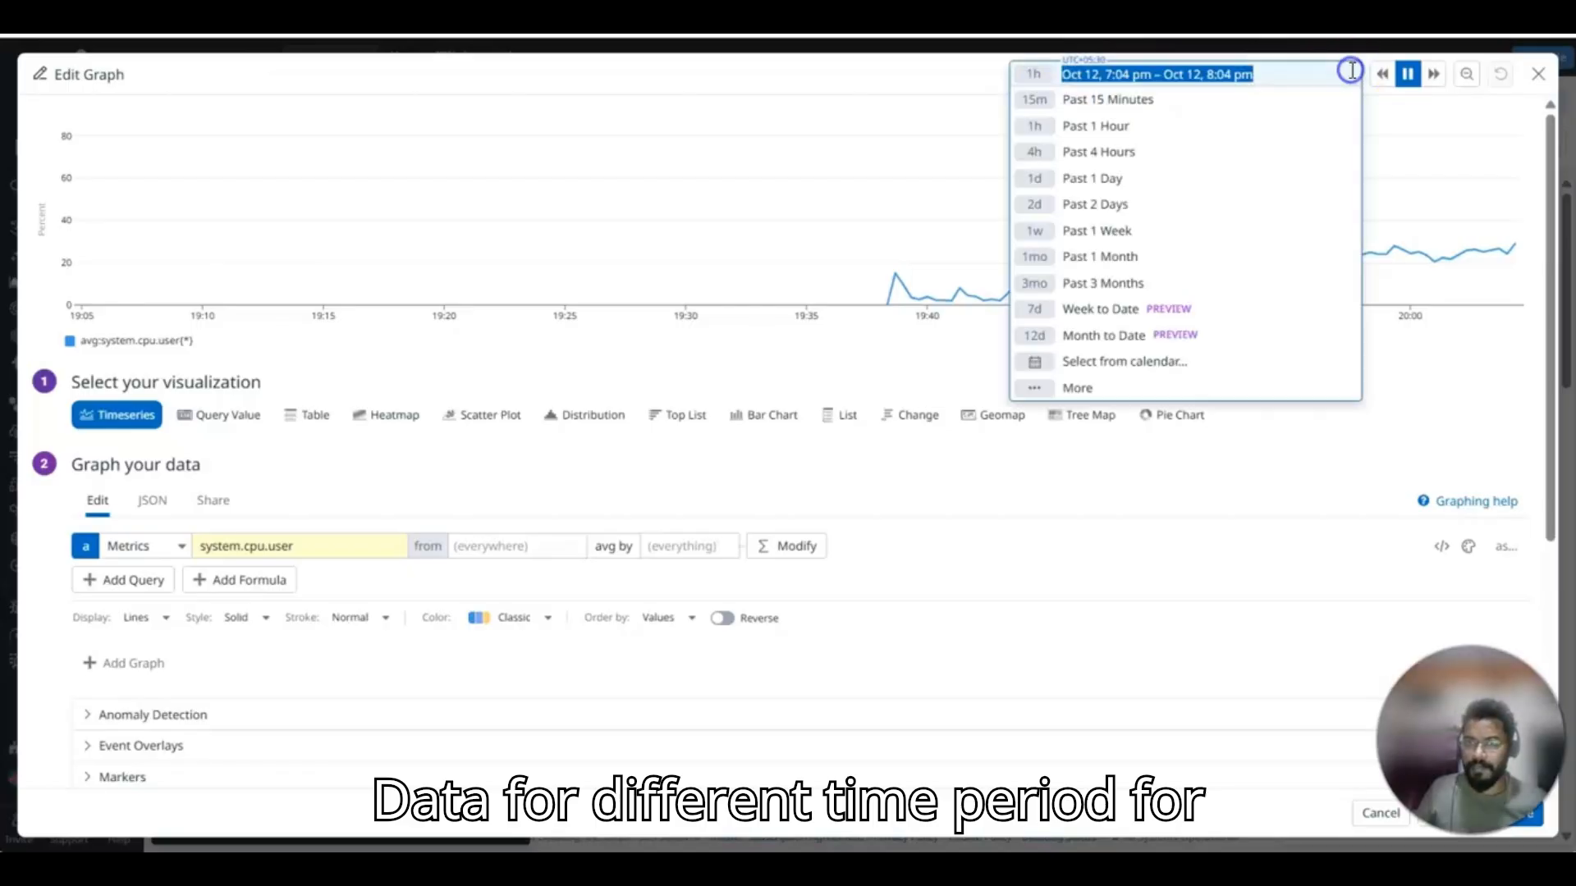
left_click(1216, 106)
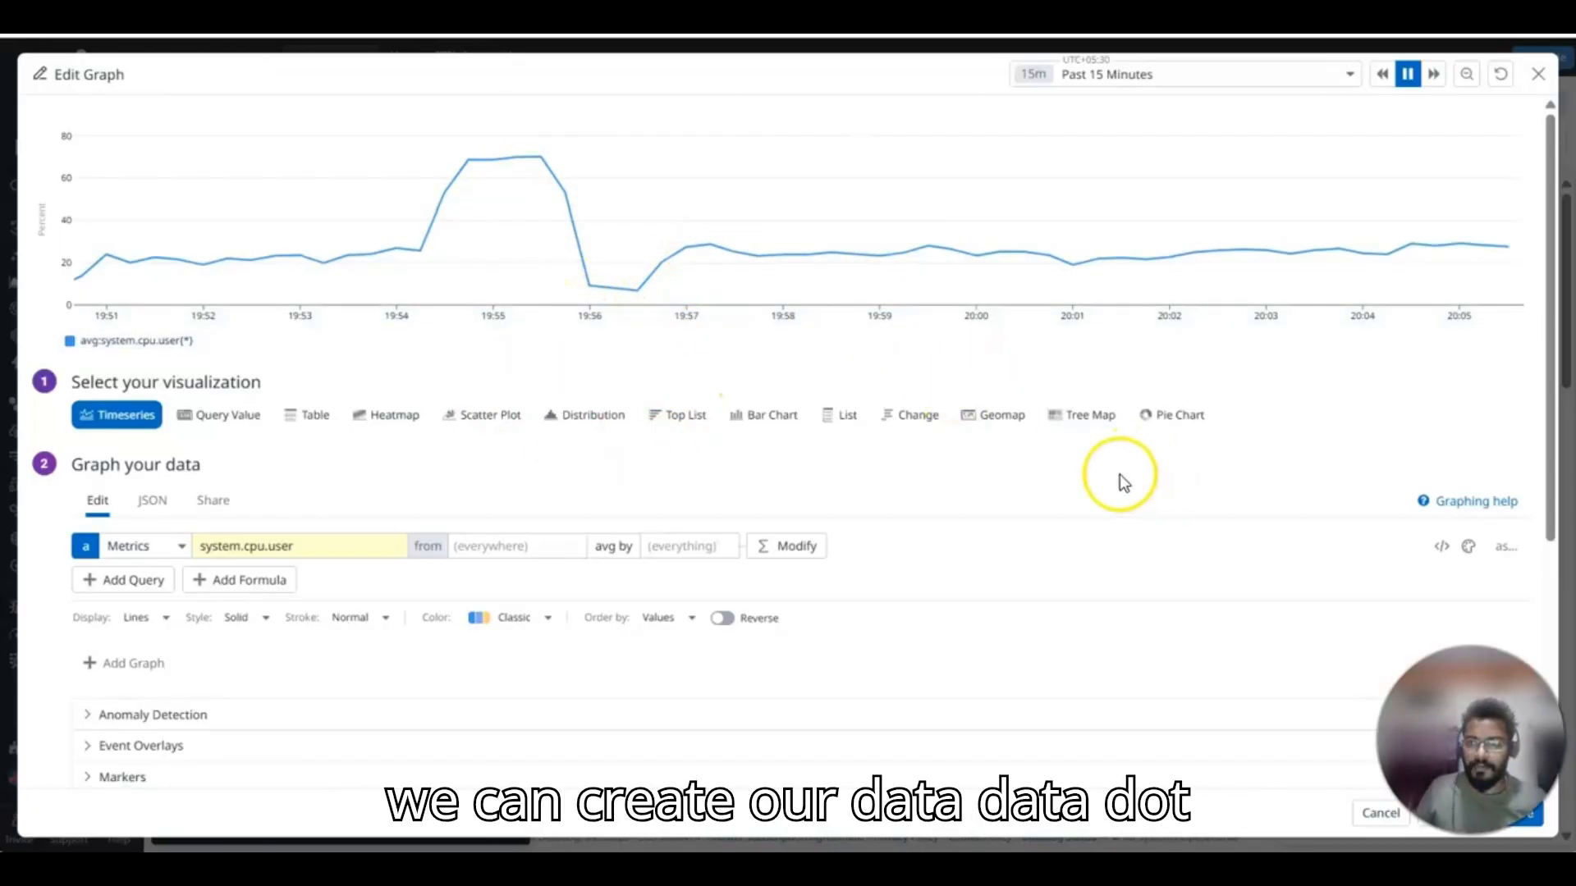
scroll(1119, 476, "down", 5)
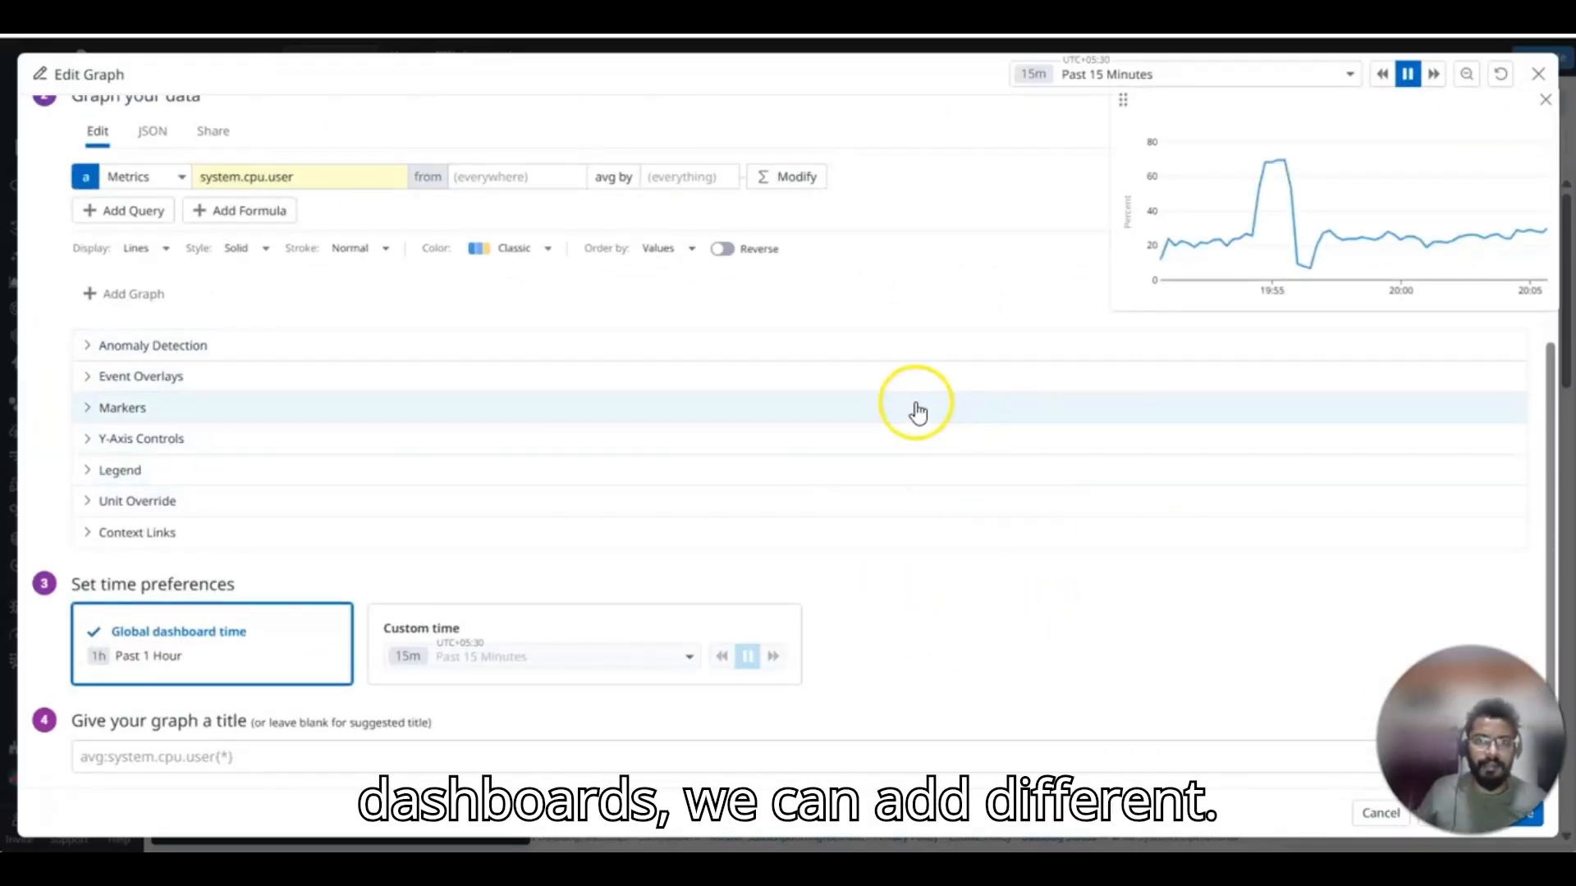
scroll(914, 408, "up", 5)
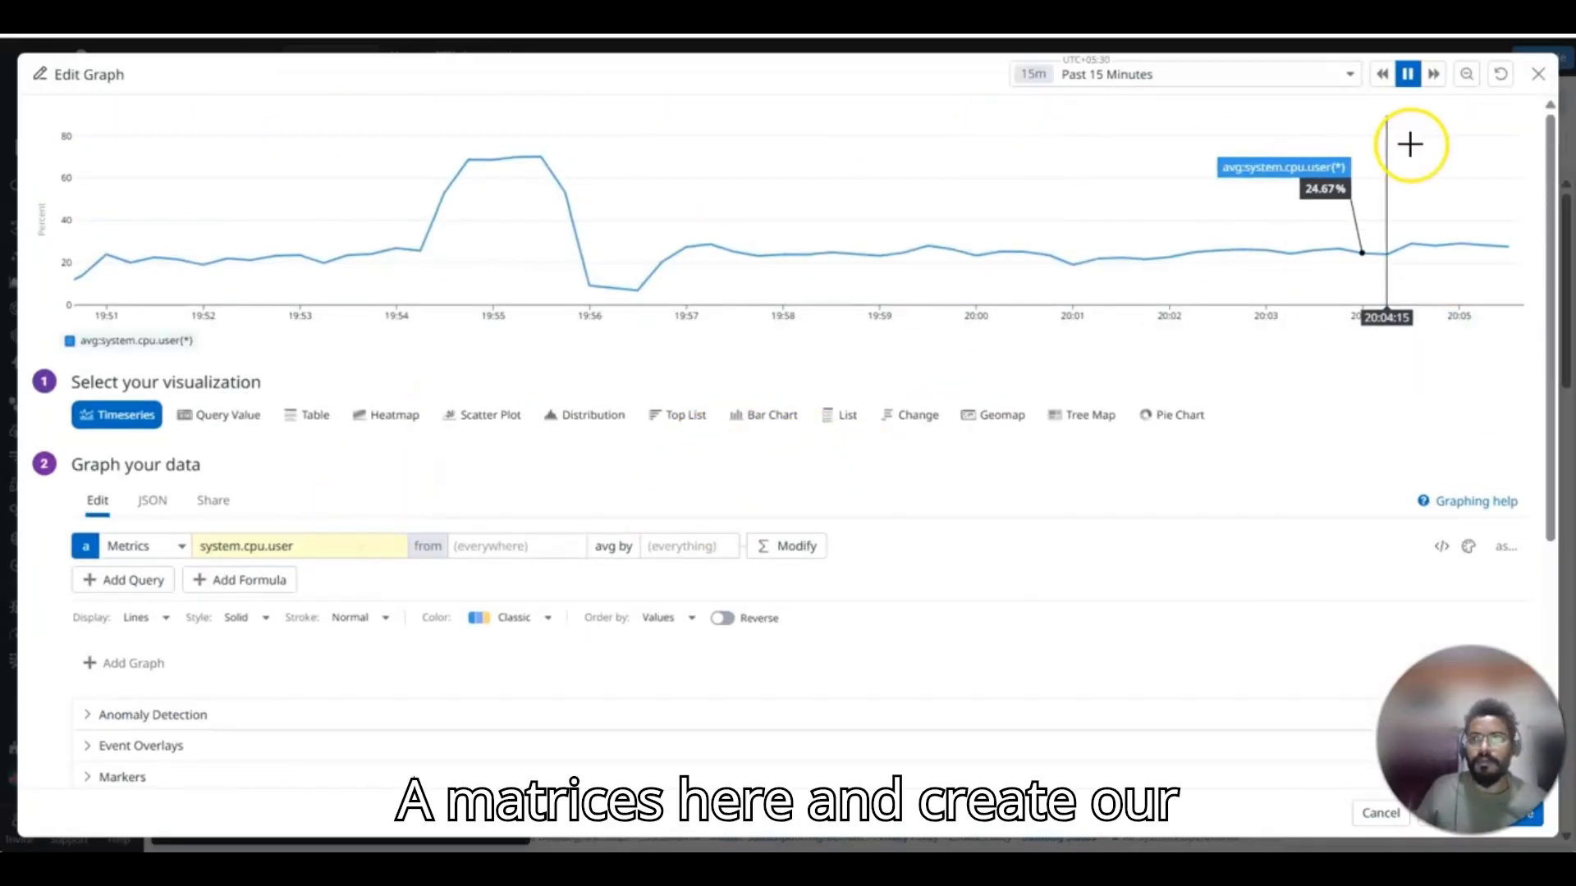
scroll(1157, 376, "down", 5)
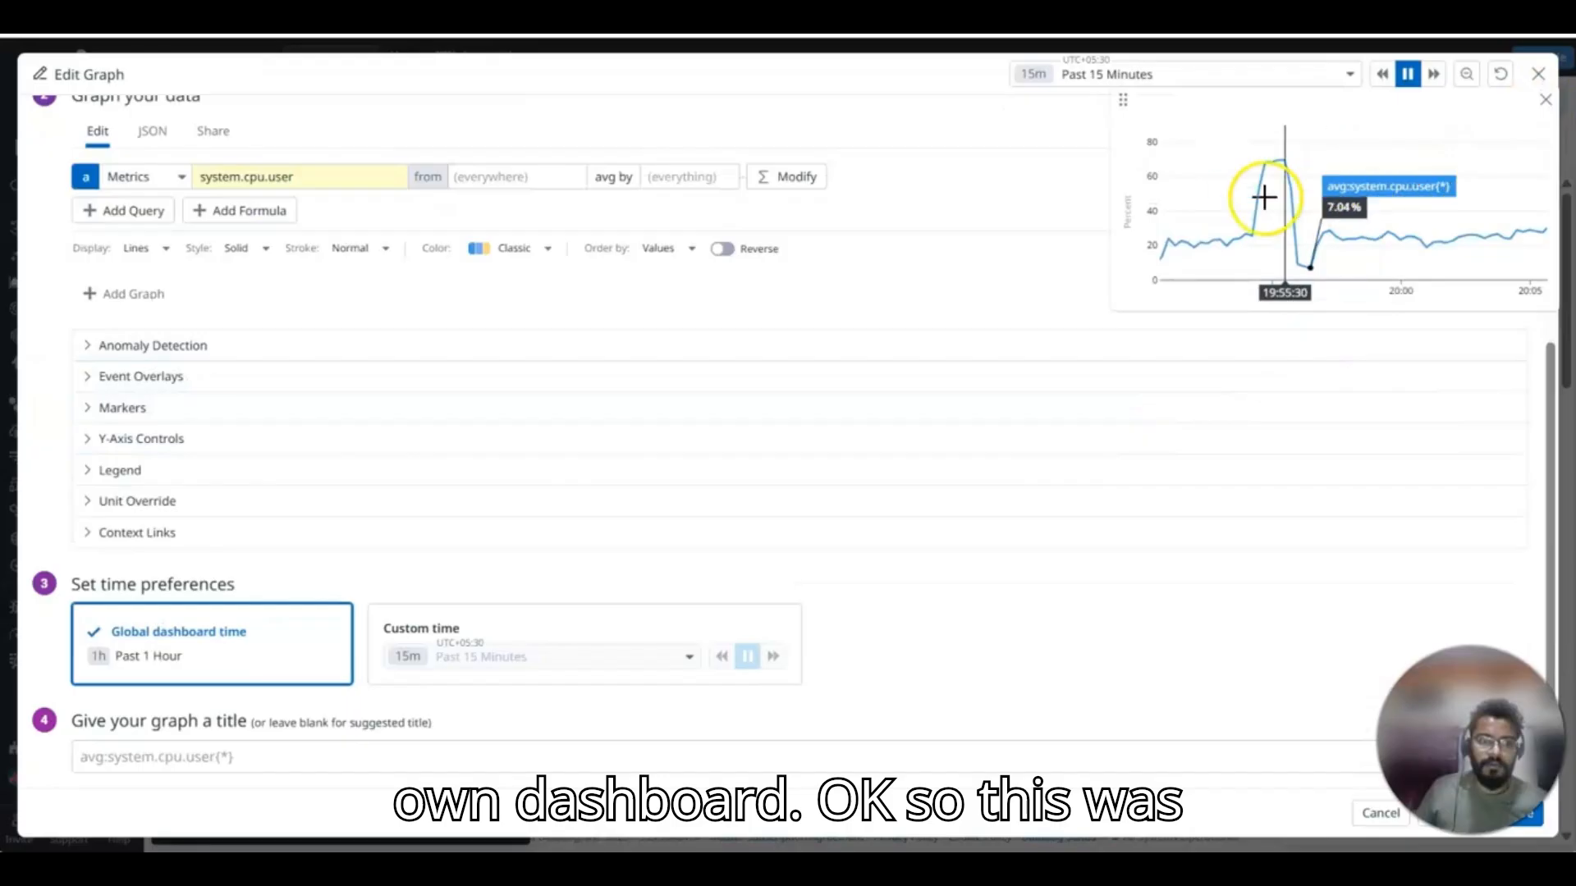
Close the graph editor without saving the Timeseries widget and open the APM overview page.
left_click(1538, 76)
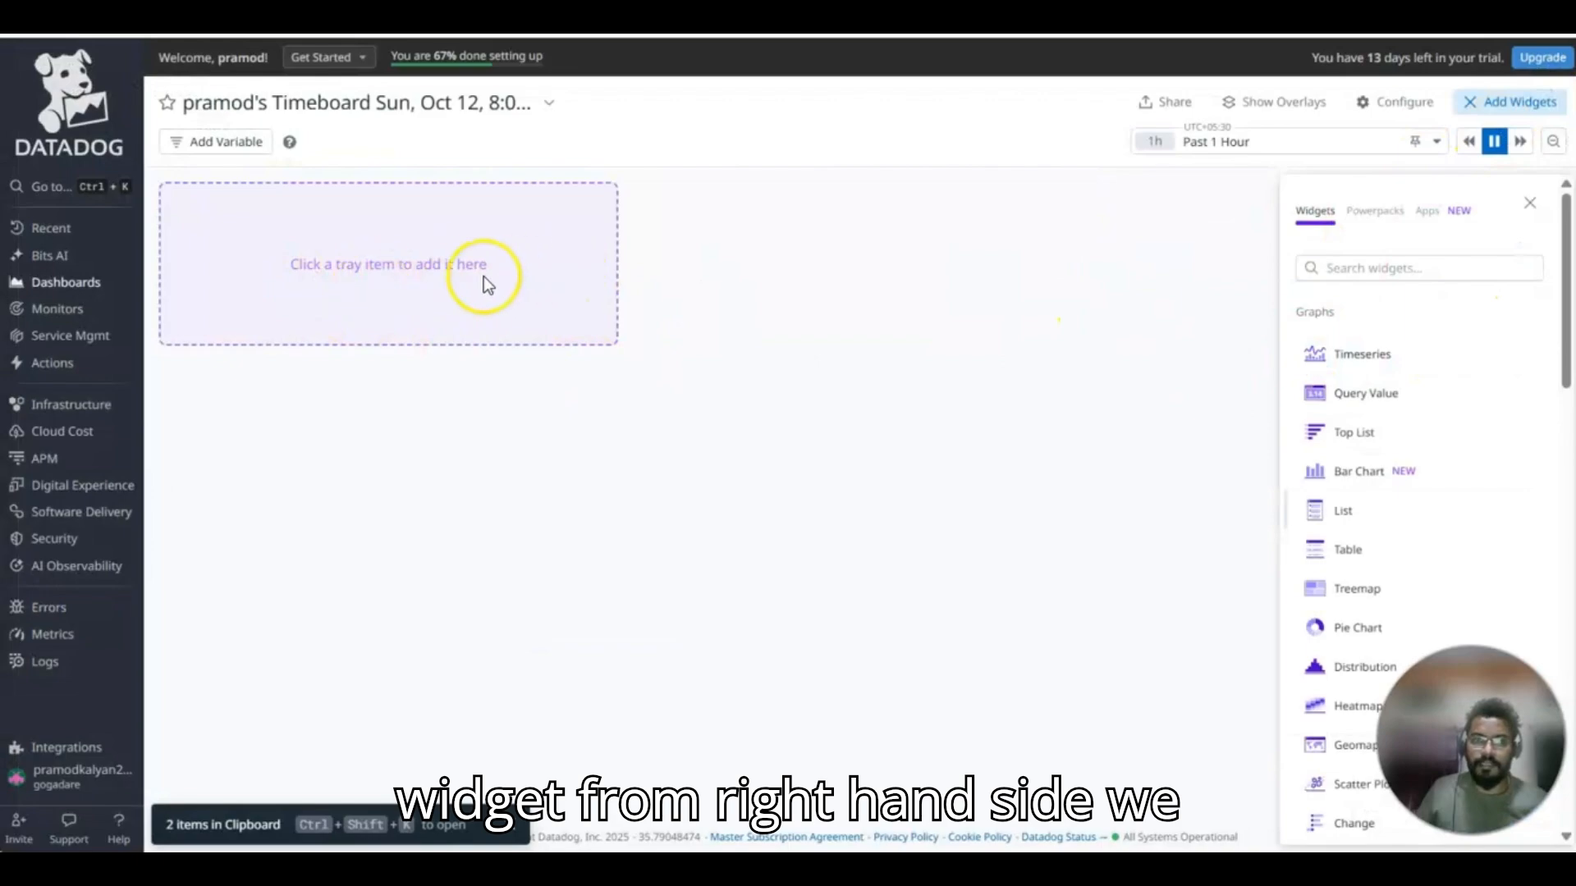
mouse_move(79, 408)
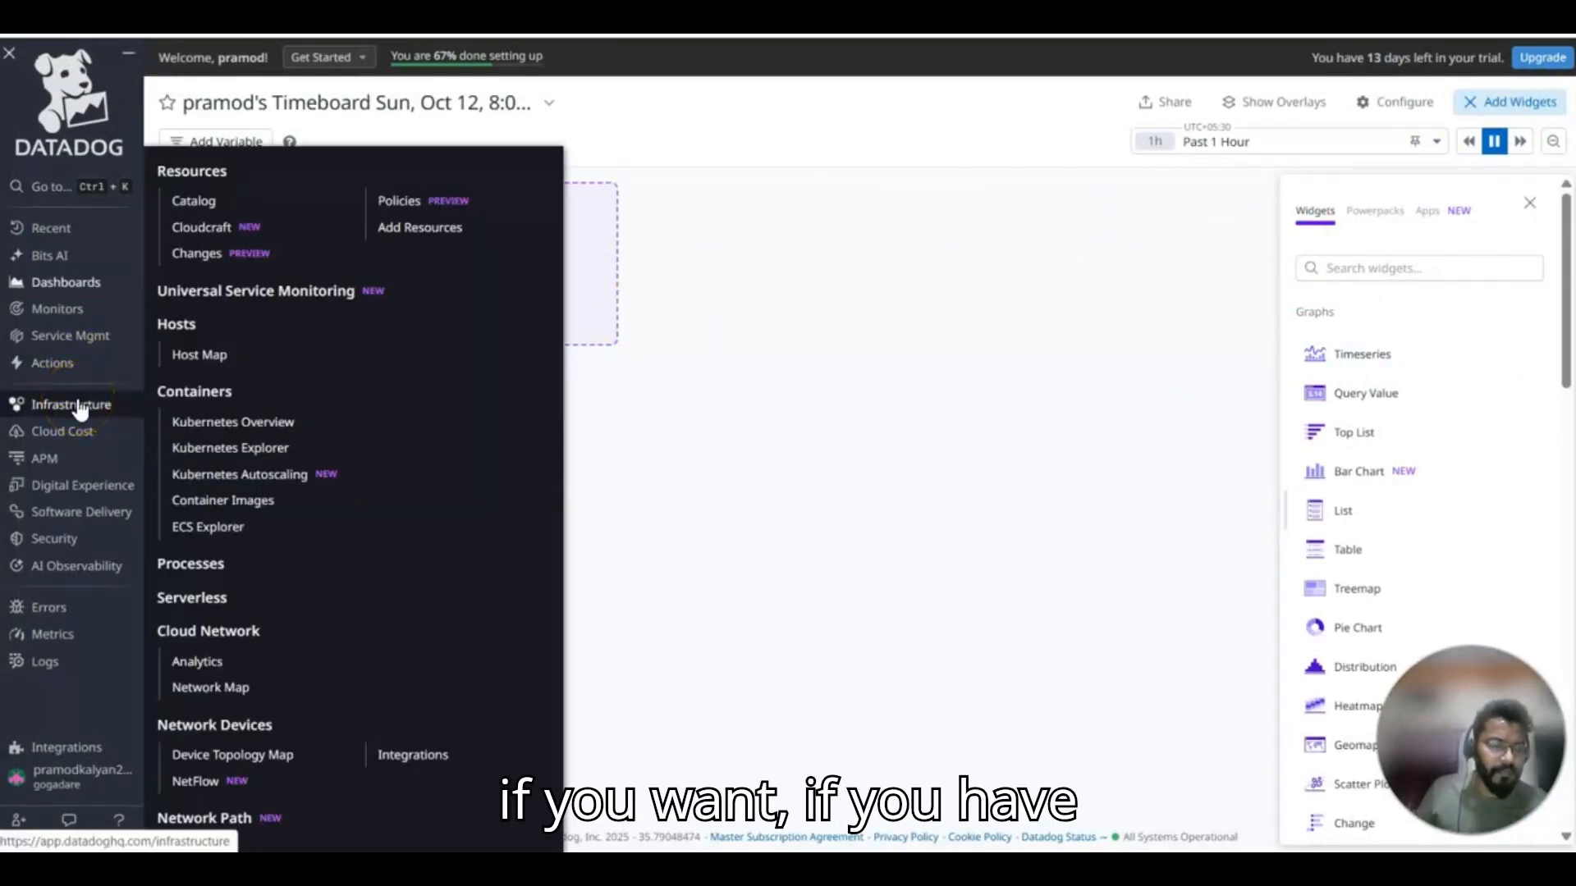
mouse_move(60, 462)
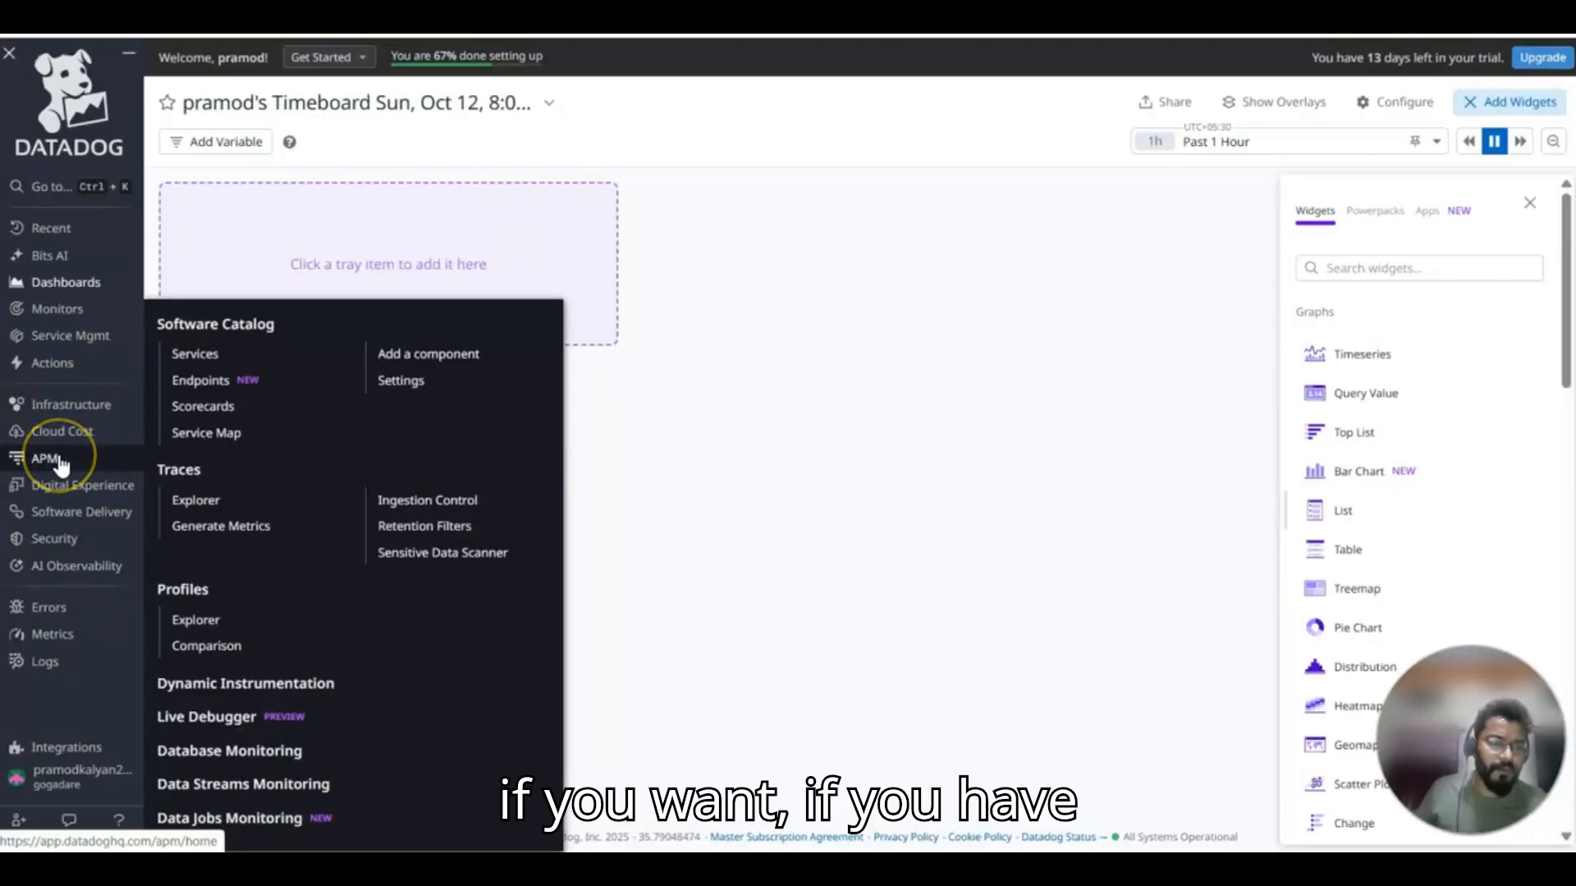
left_click(56, 458)
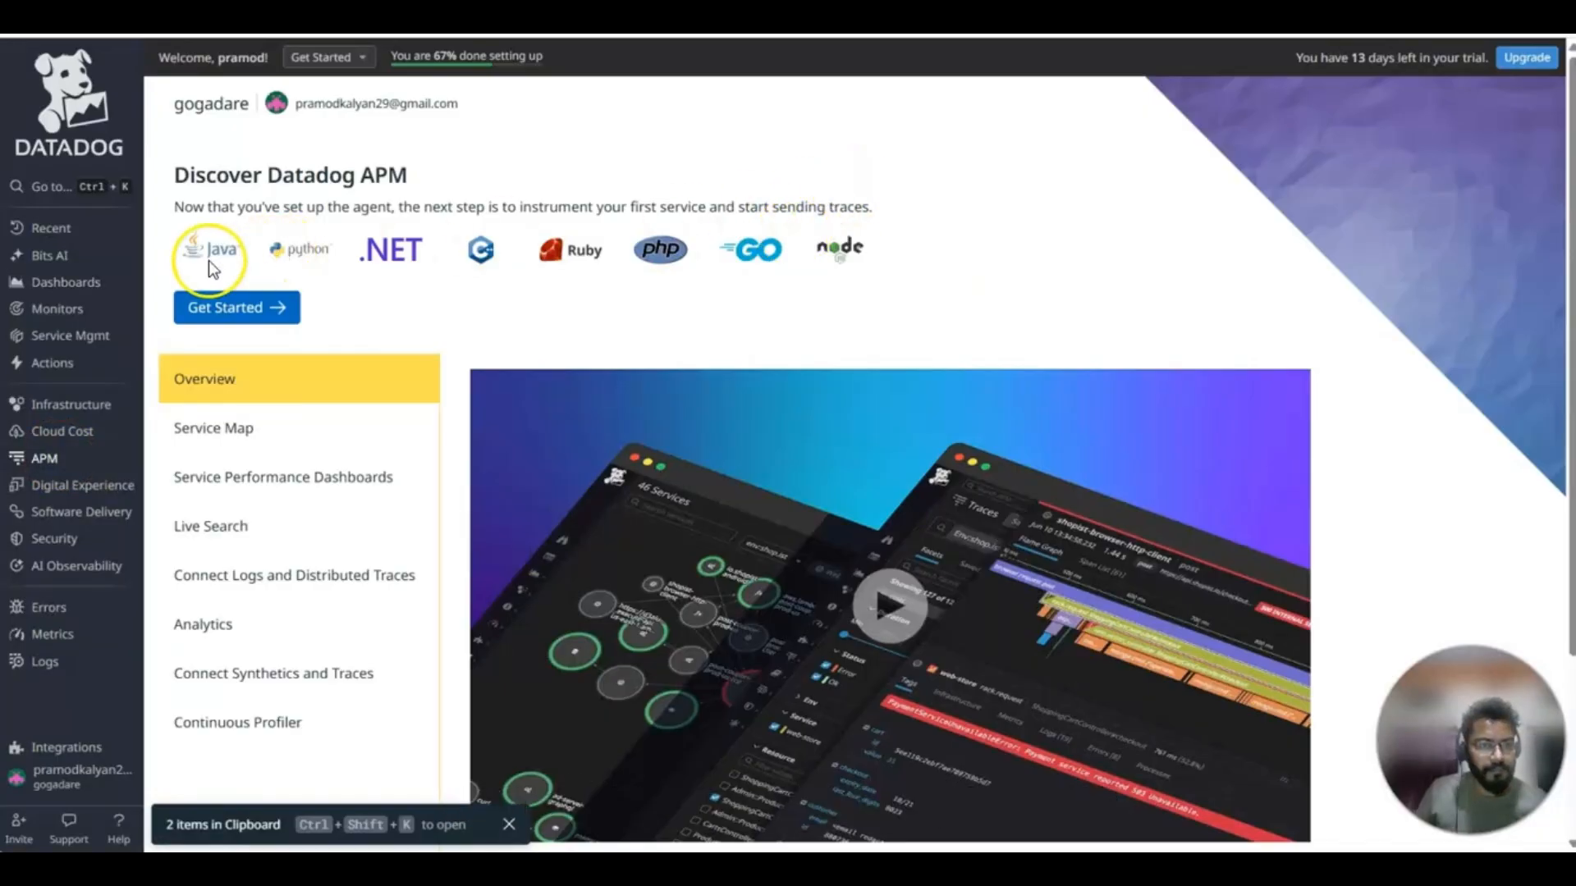
Open the monitors list and review the disk latency monitor's status, message template and runbook.
mouse_move(100, 286)
mouse_move(84, 234)
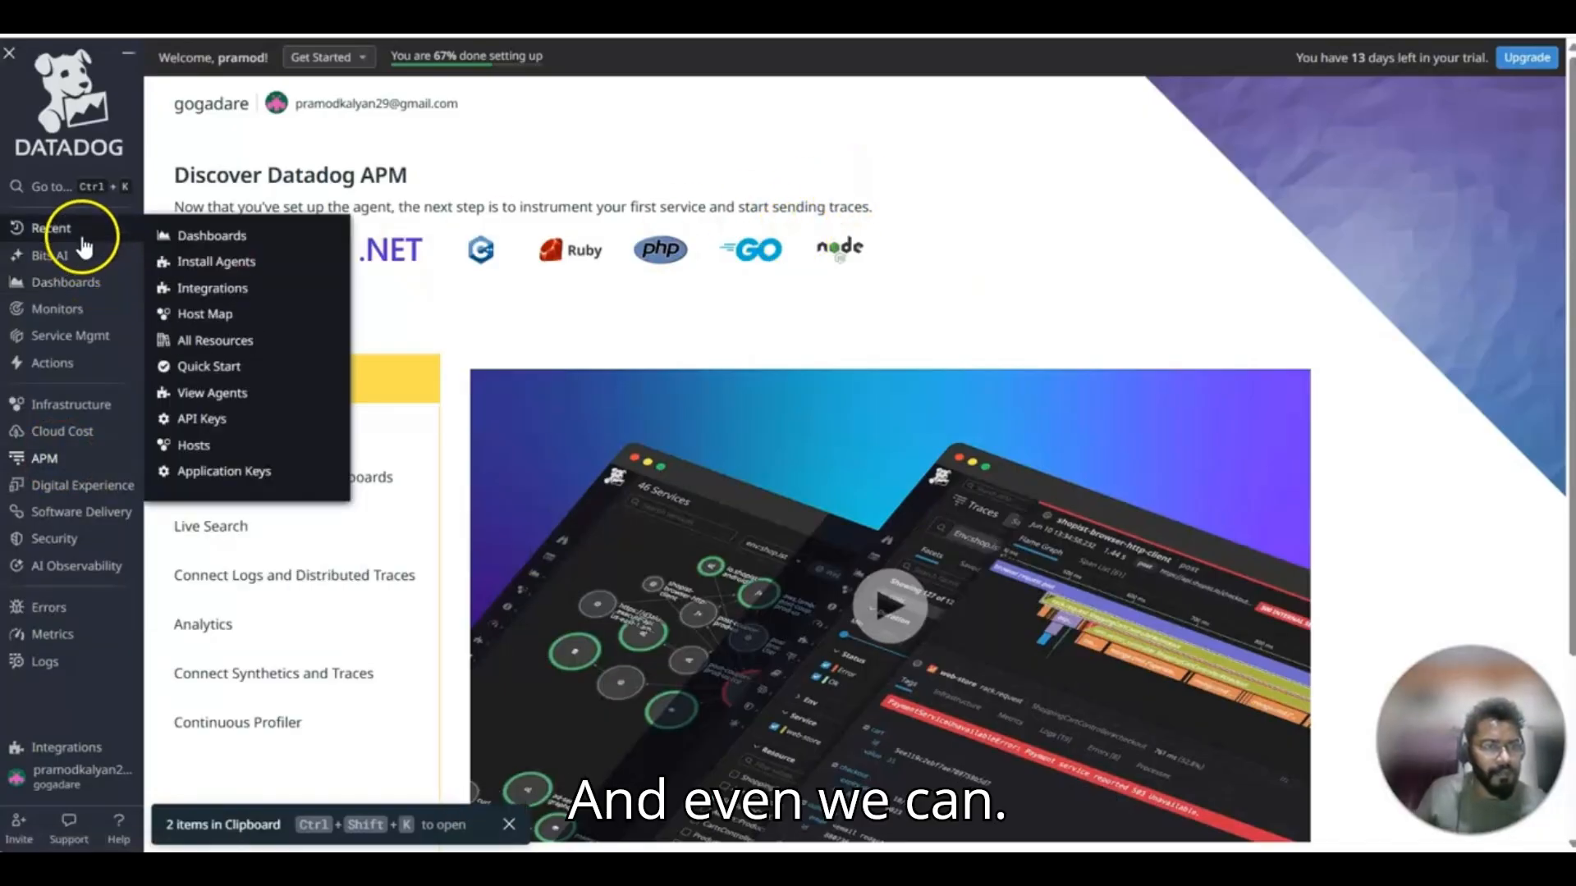
left_click(80, 320)
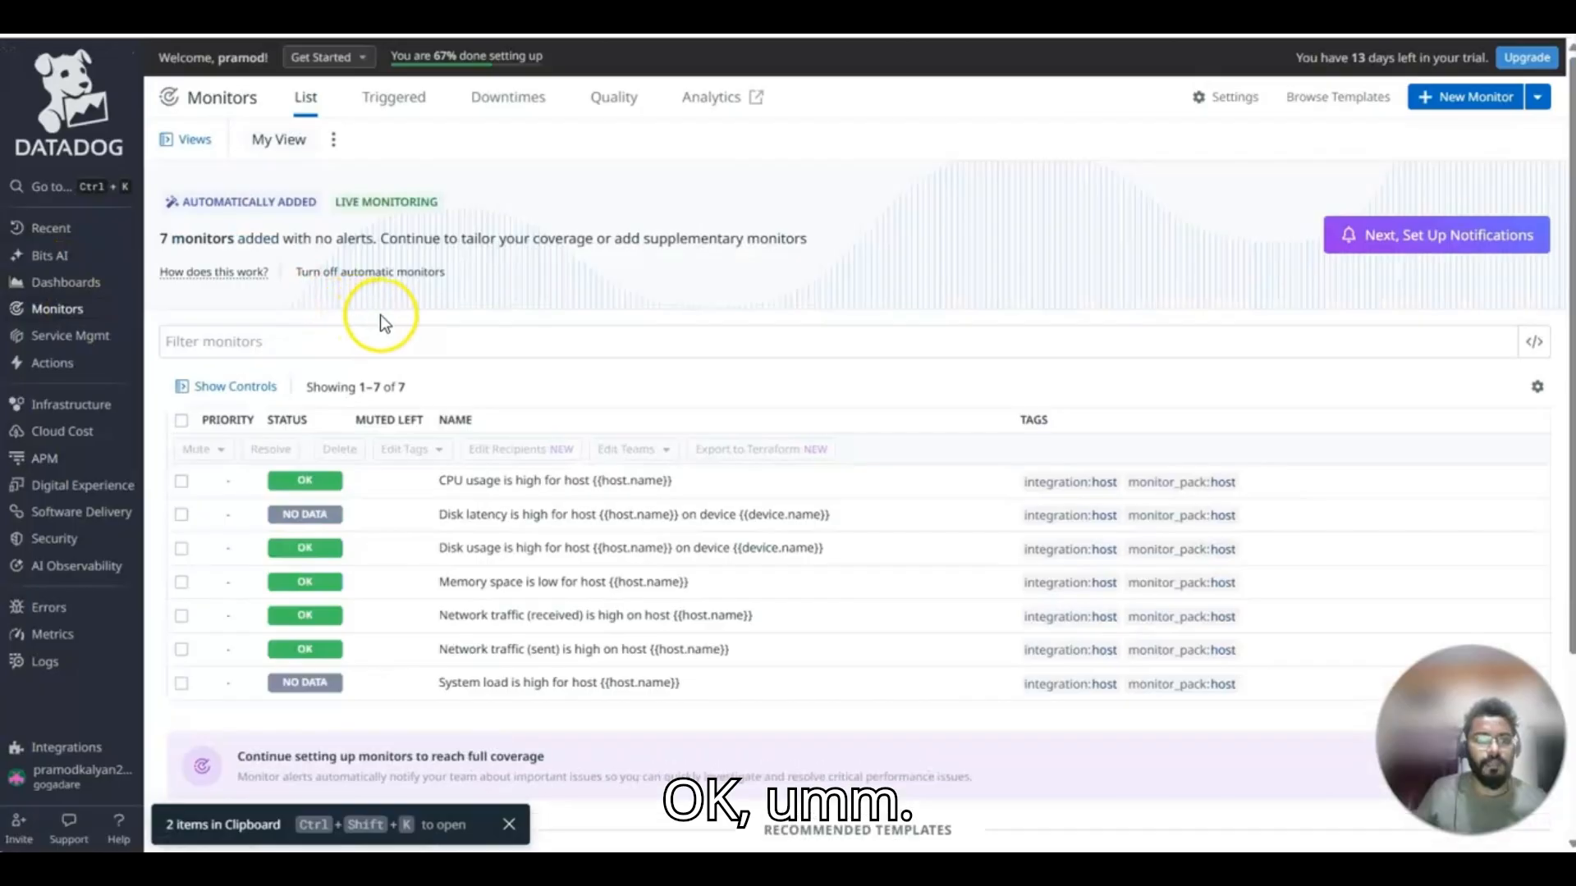
left_click(508, 517)
left_click(516, 499)
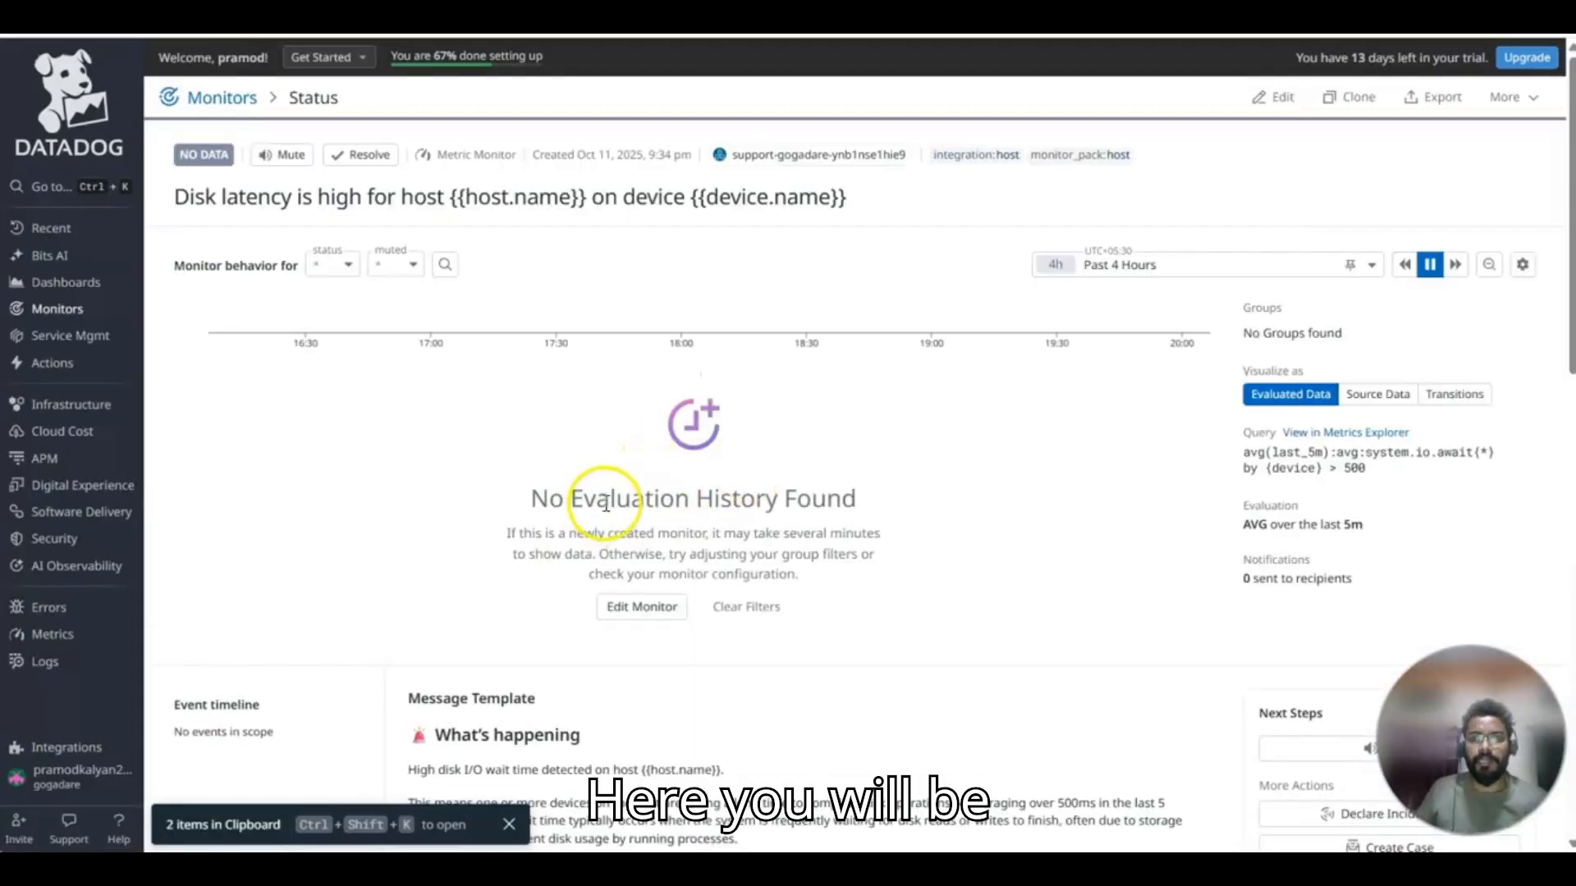
scroll(488, 564, "down", 1)
scroll(487, 564, "down", 7)
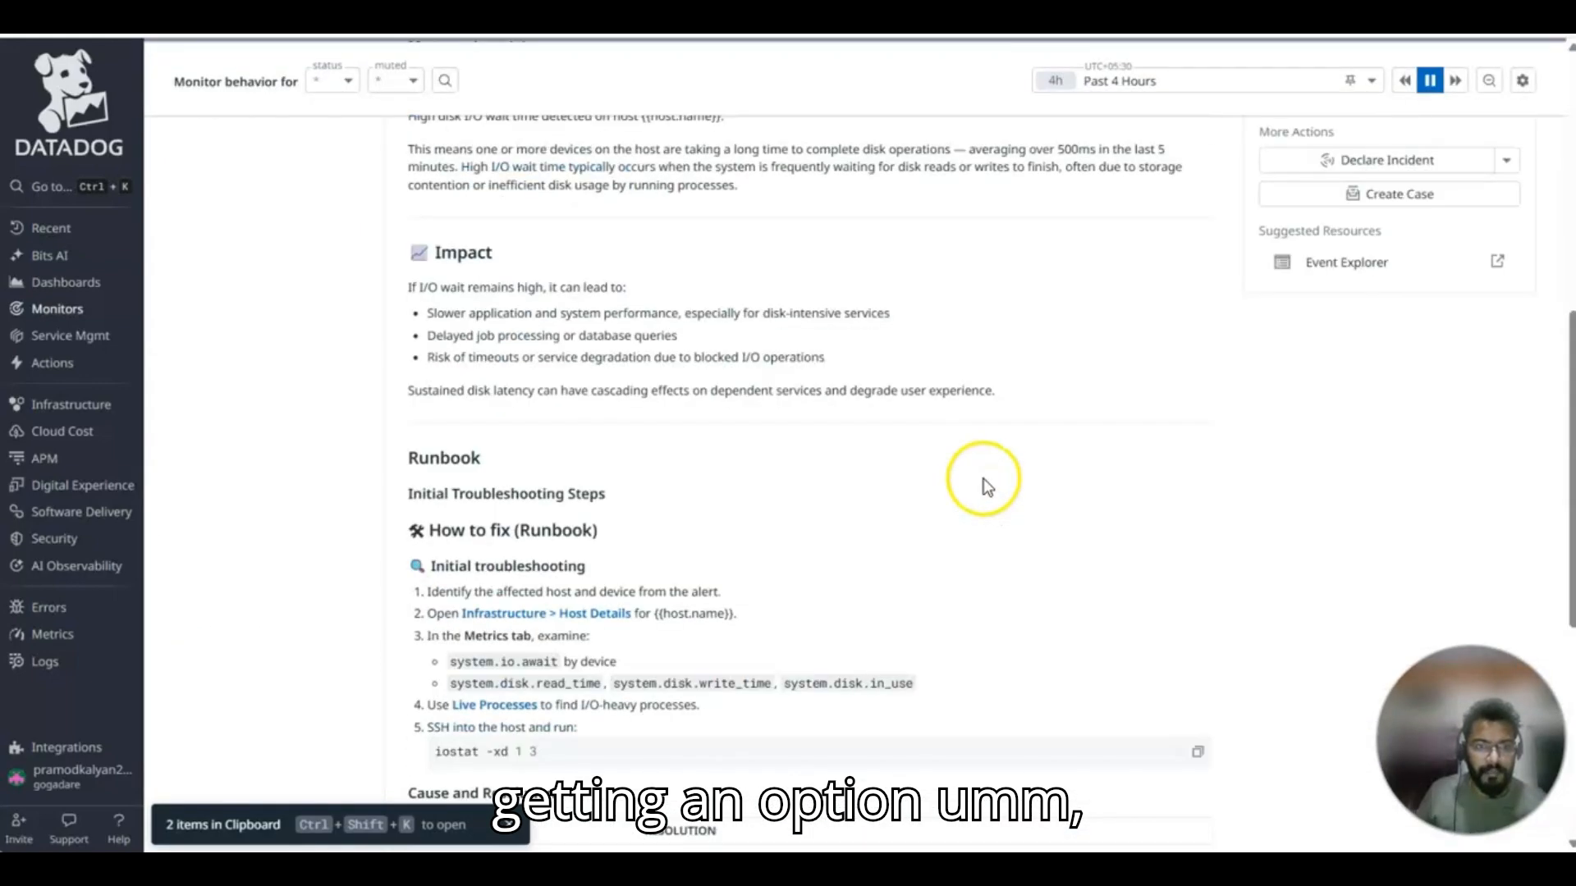
scroll(984, 480, "up", 1)
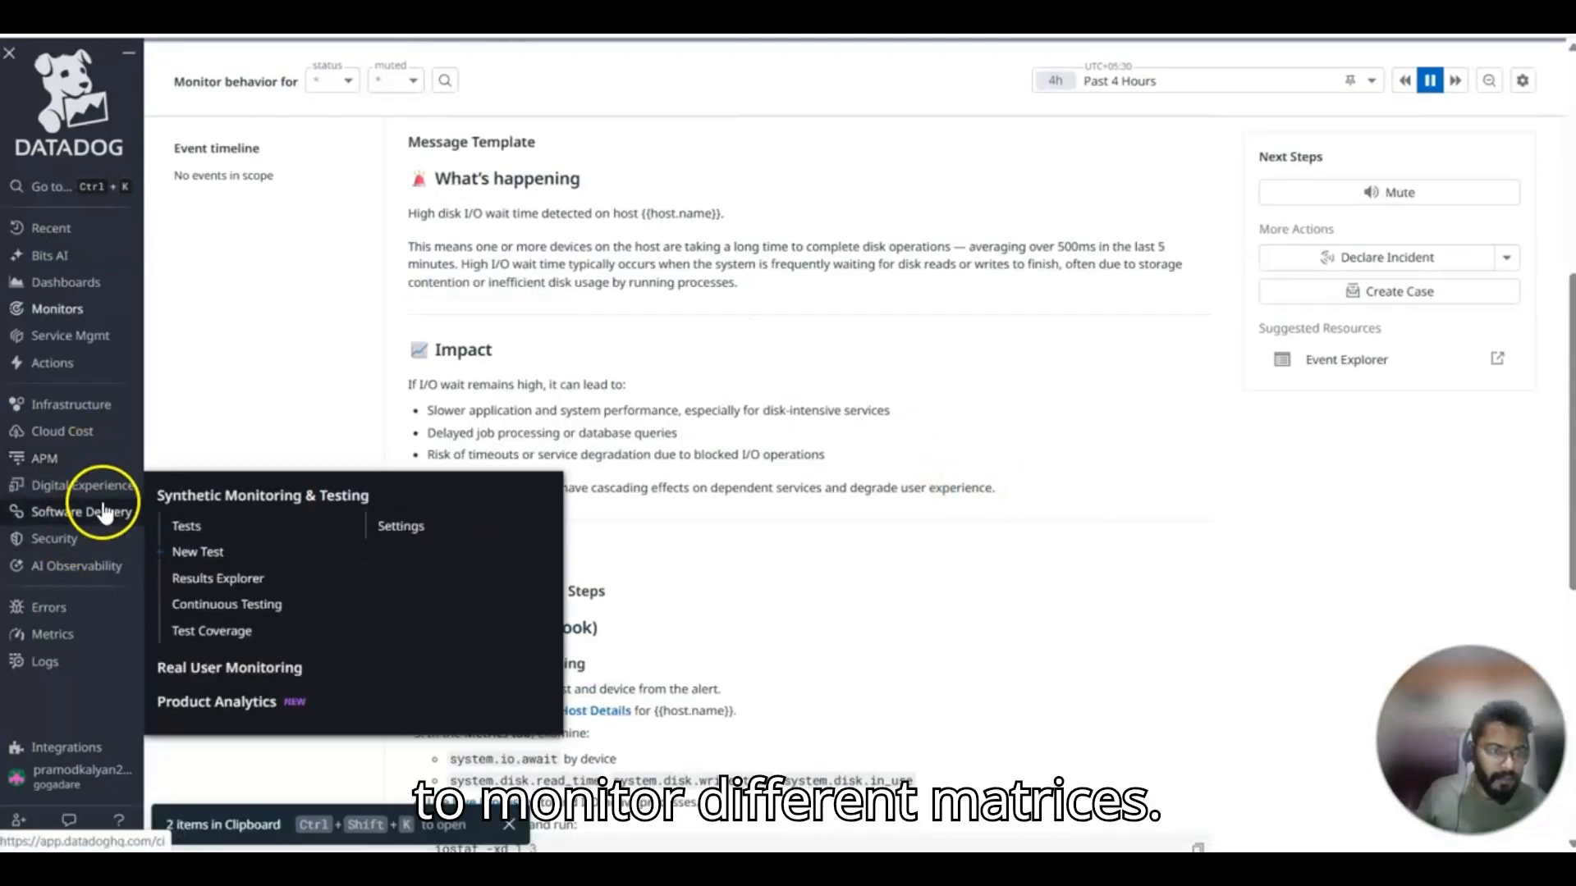
Open the Metrics overview and review how metrics flow through Datadog and the metrics by source.
left_click(71, 635)
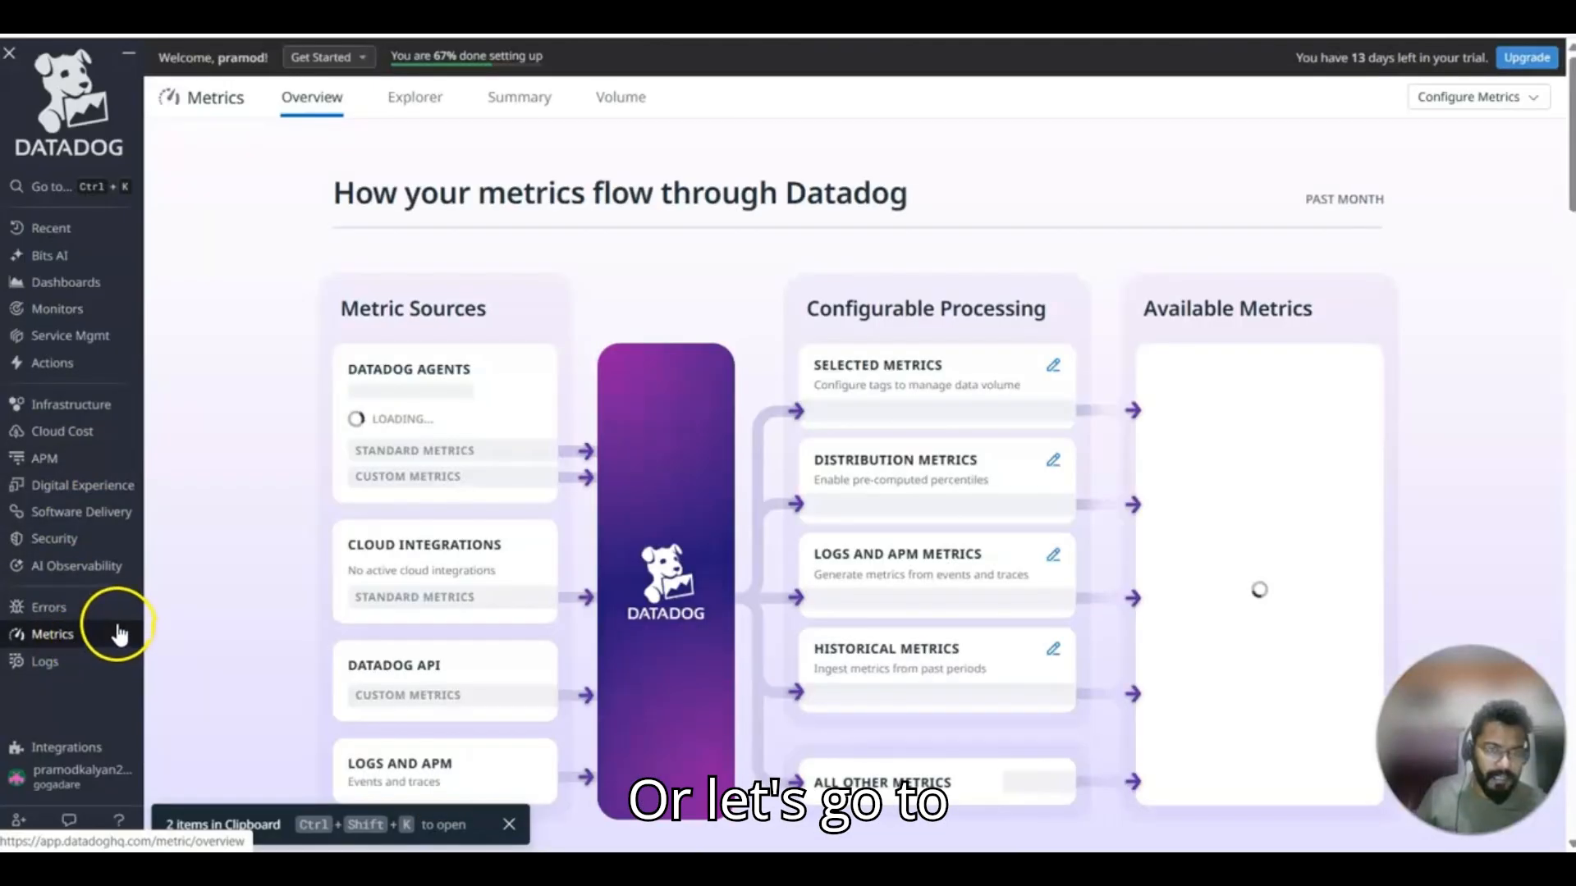
scroll(766, 452, "down", 6)
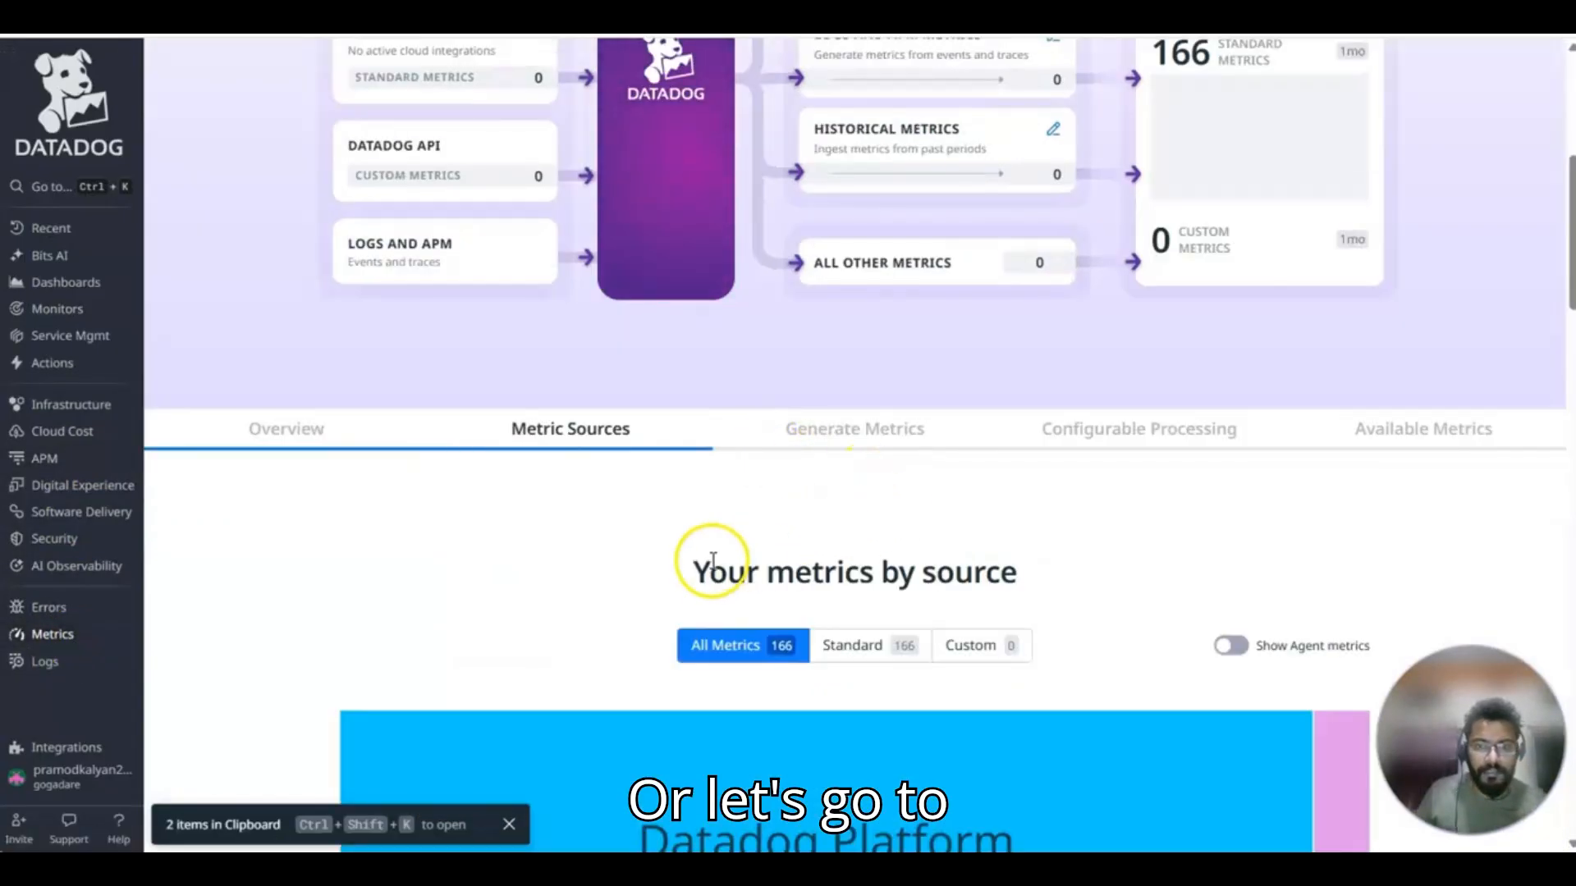
scroll(739, 560, "down", 10)
scroll(802, 563, "up", 15)
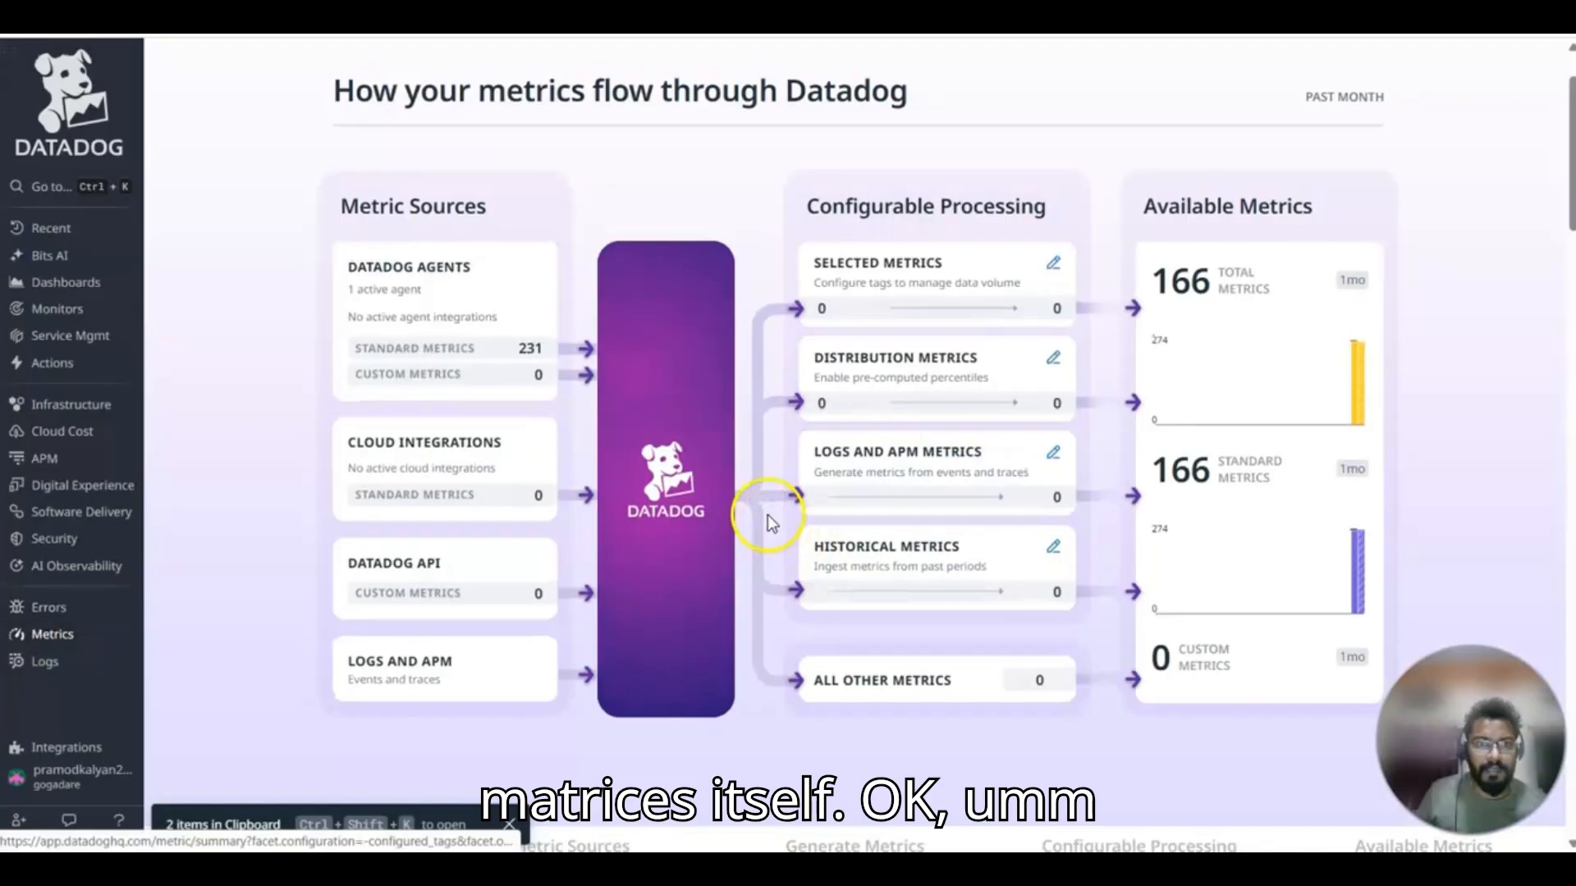
scroll(767, 509, "up", 2)
Open the Metrics Explorer and copy the avg:system.cpu.user graph.
left_click(426, 98)
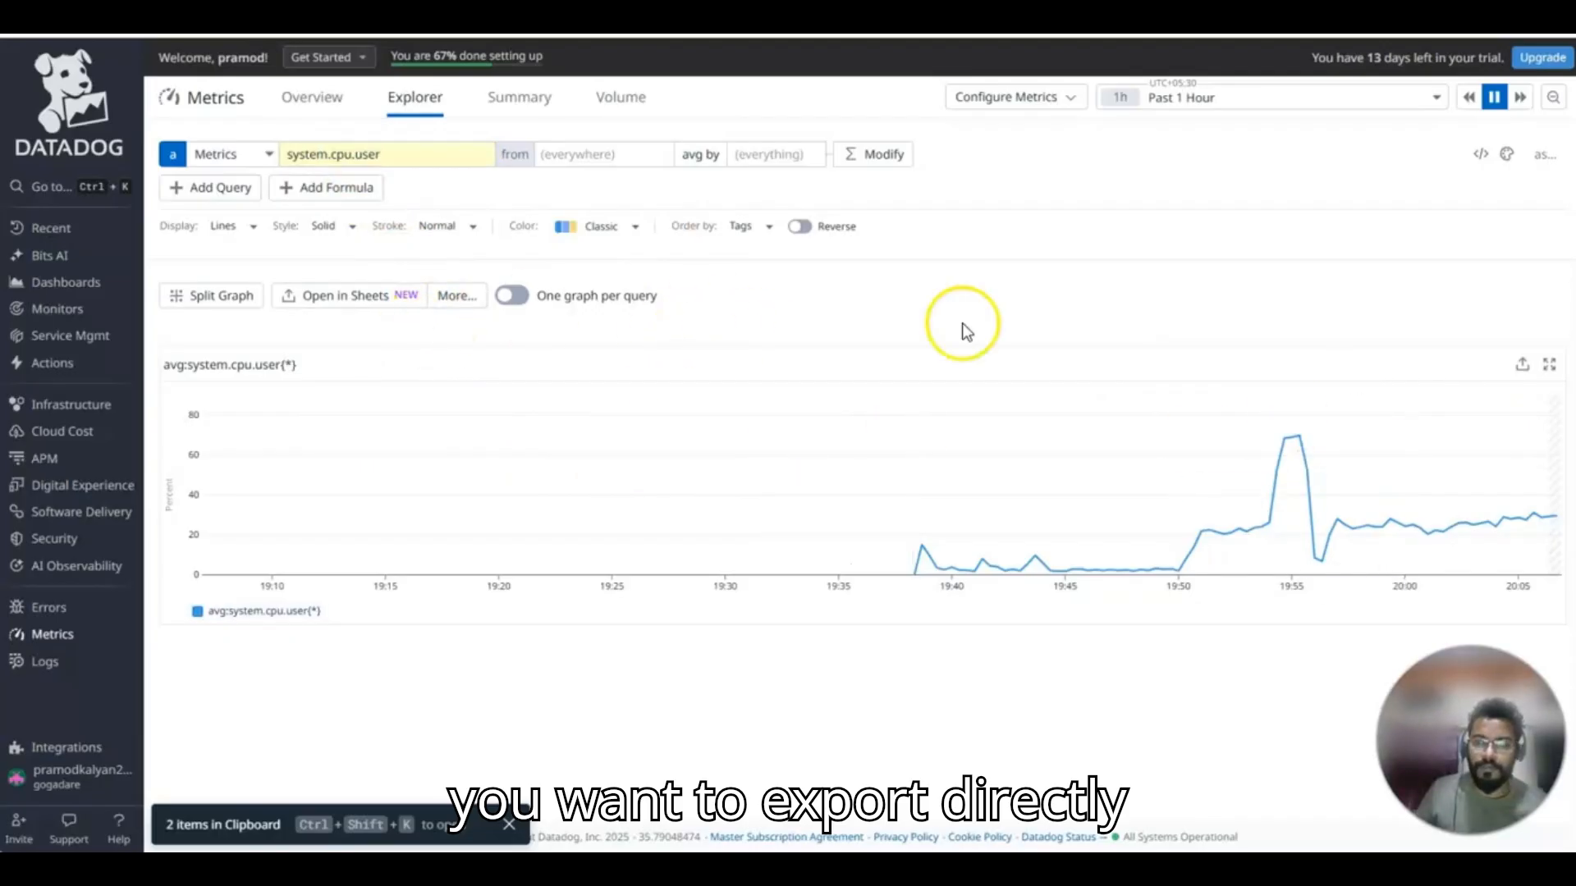
left_click(1523, 364)
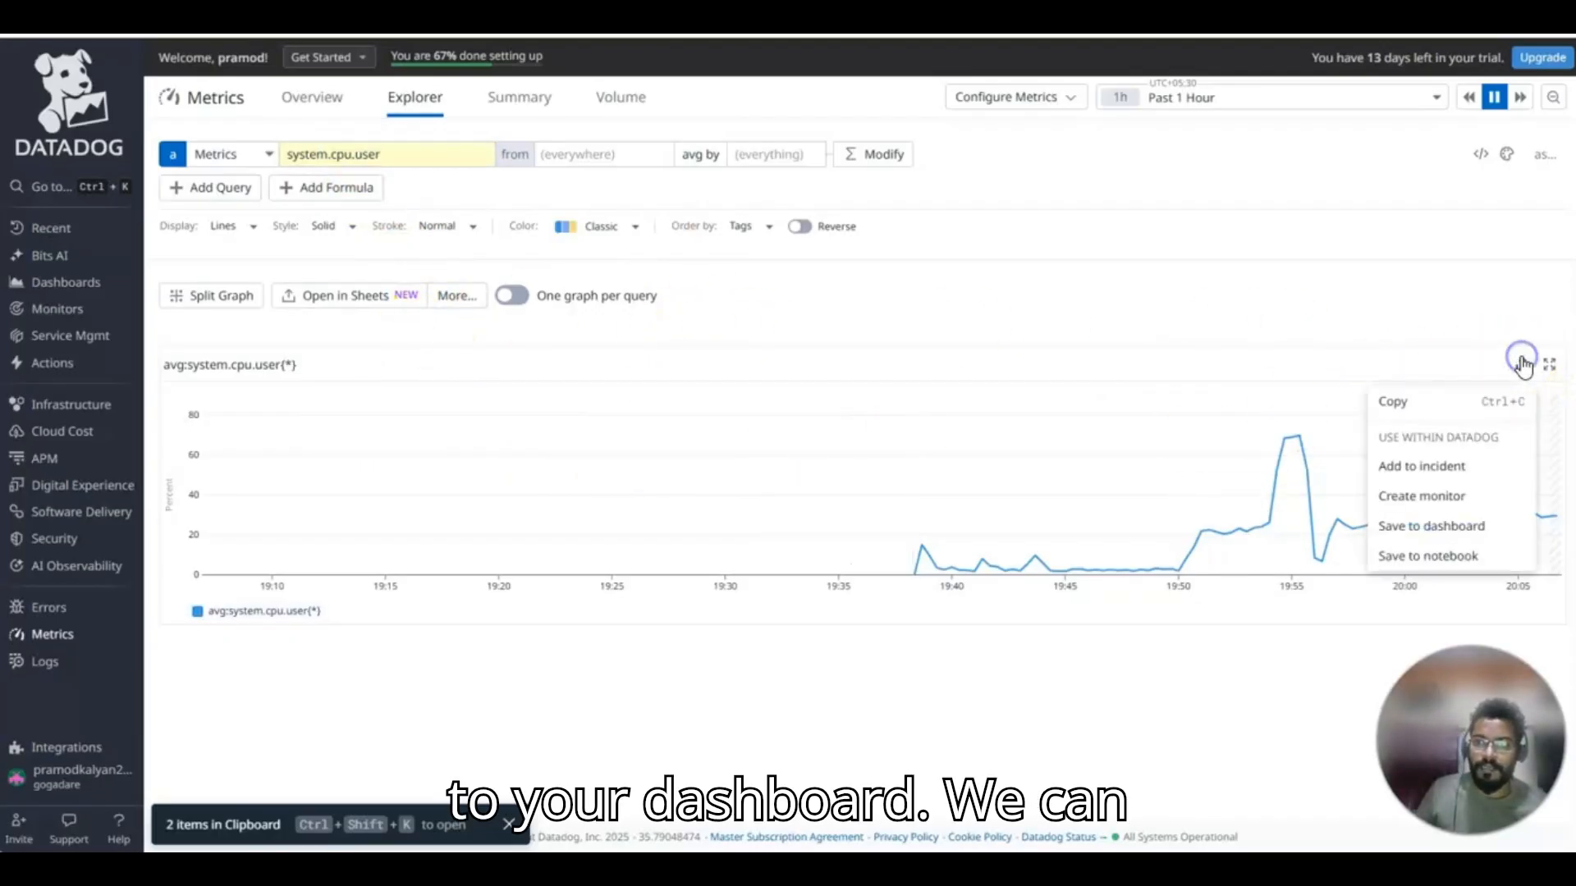
left_click(1395, 402)
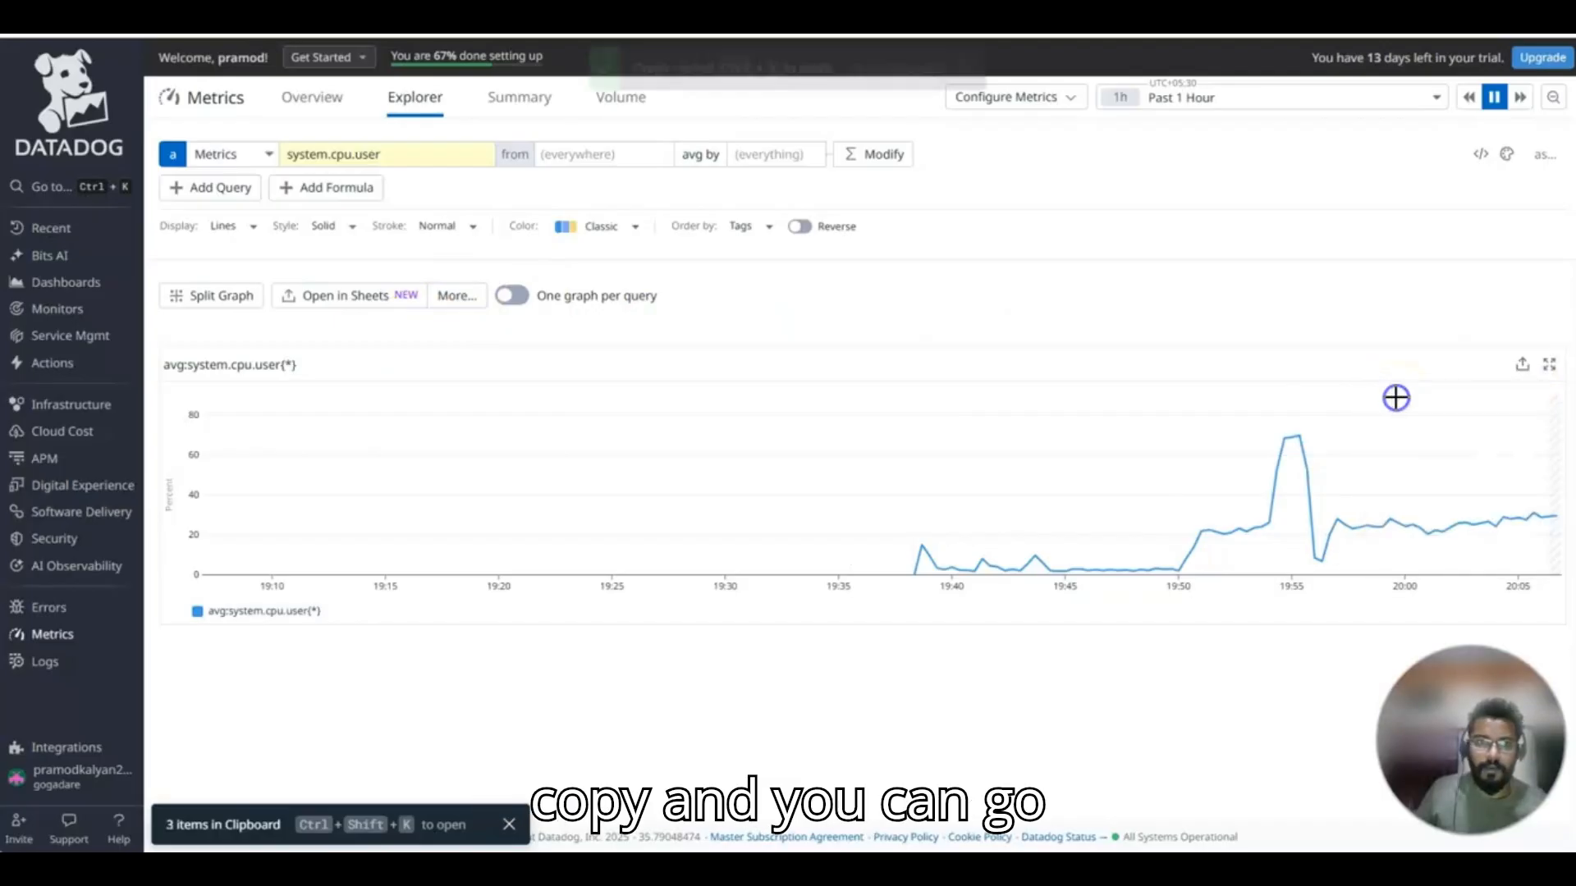
Open the timeboard dated Sun, Oct 12, 8:04:15 pm from the dashboard list and paste the copied CPU graph into it.
mouse_move(74, 285)
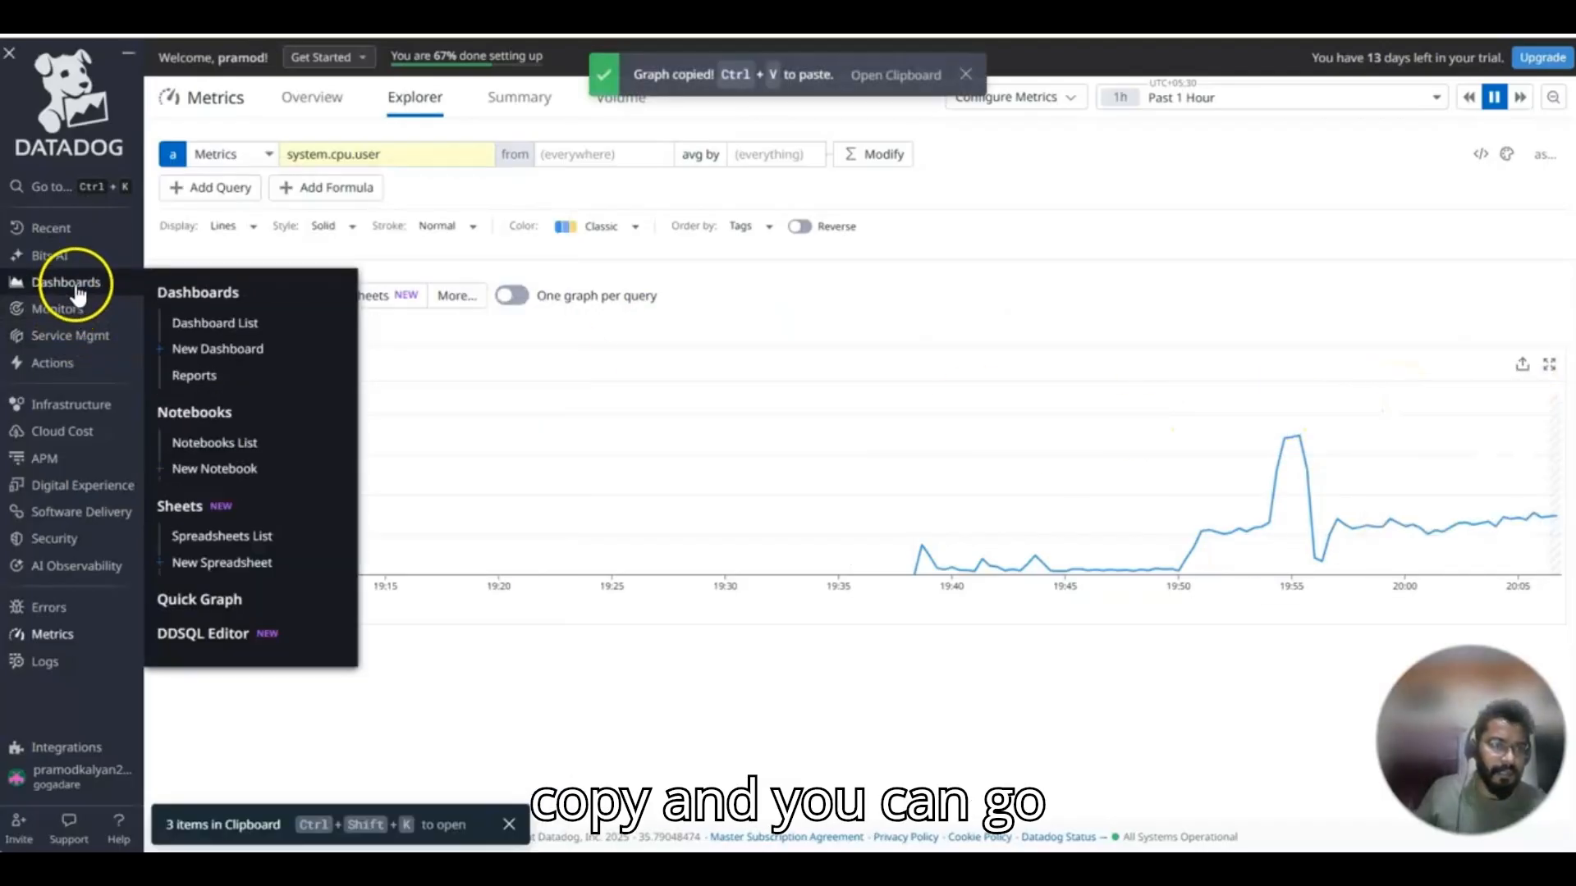
left_click(222, 324)
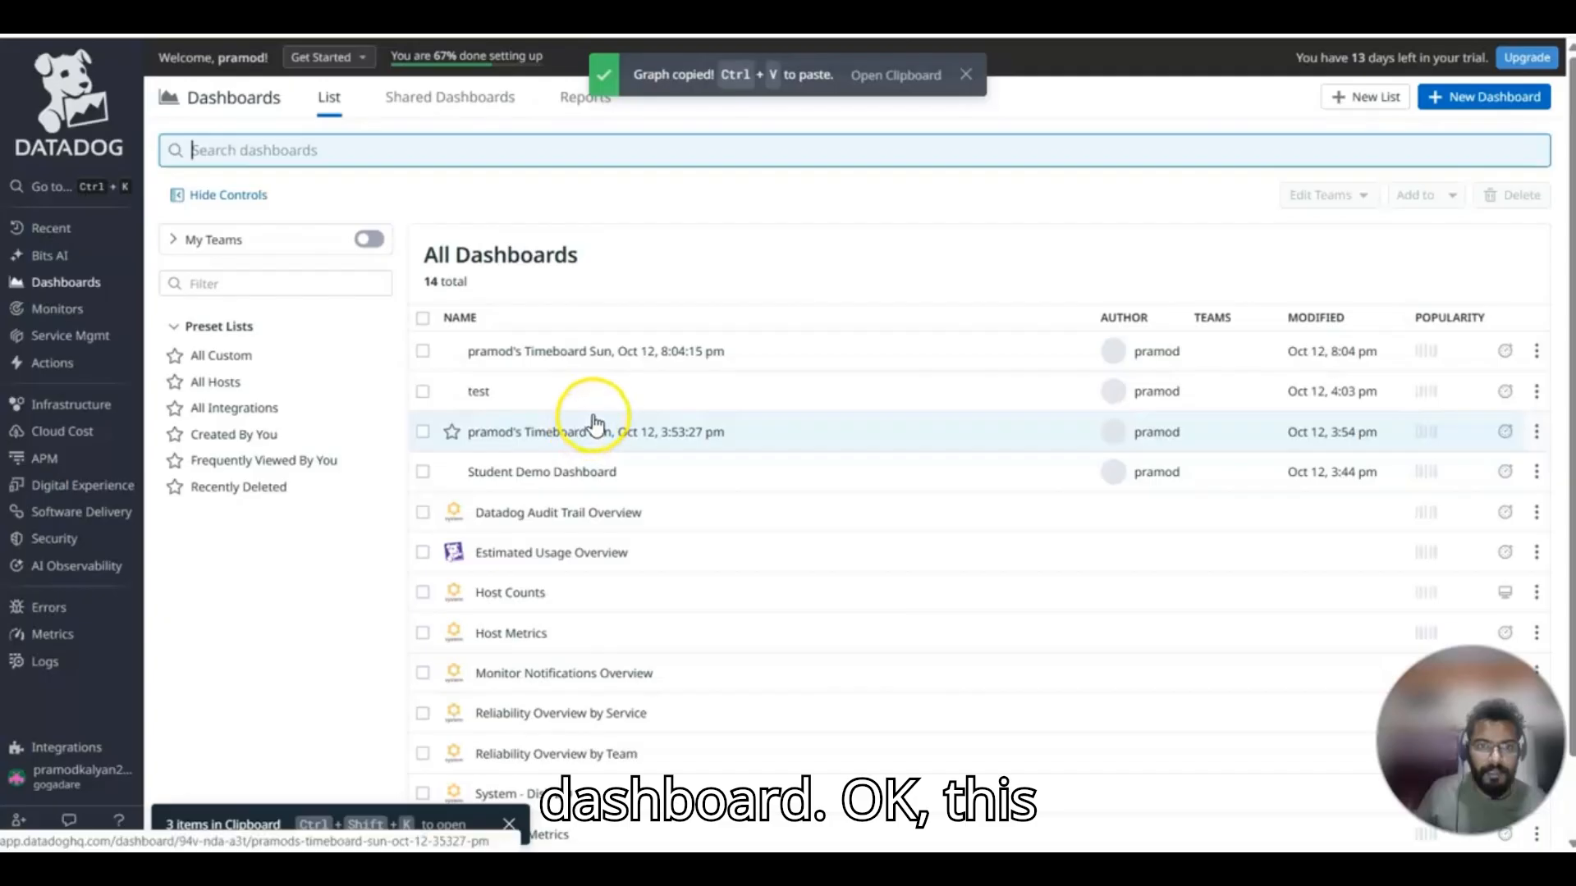
left_click(579, 353)
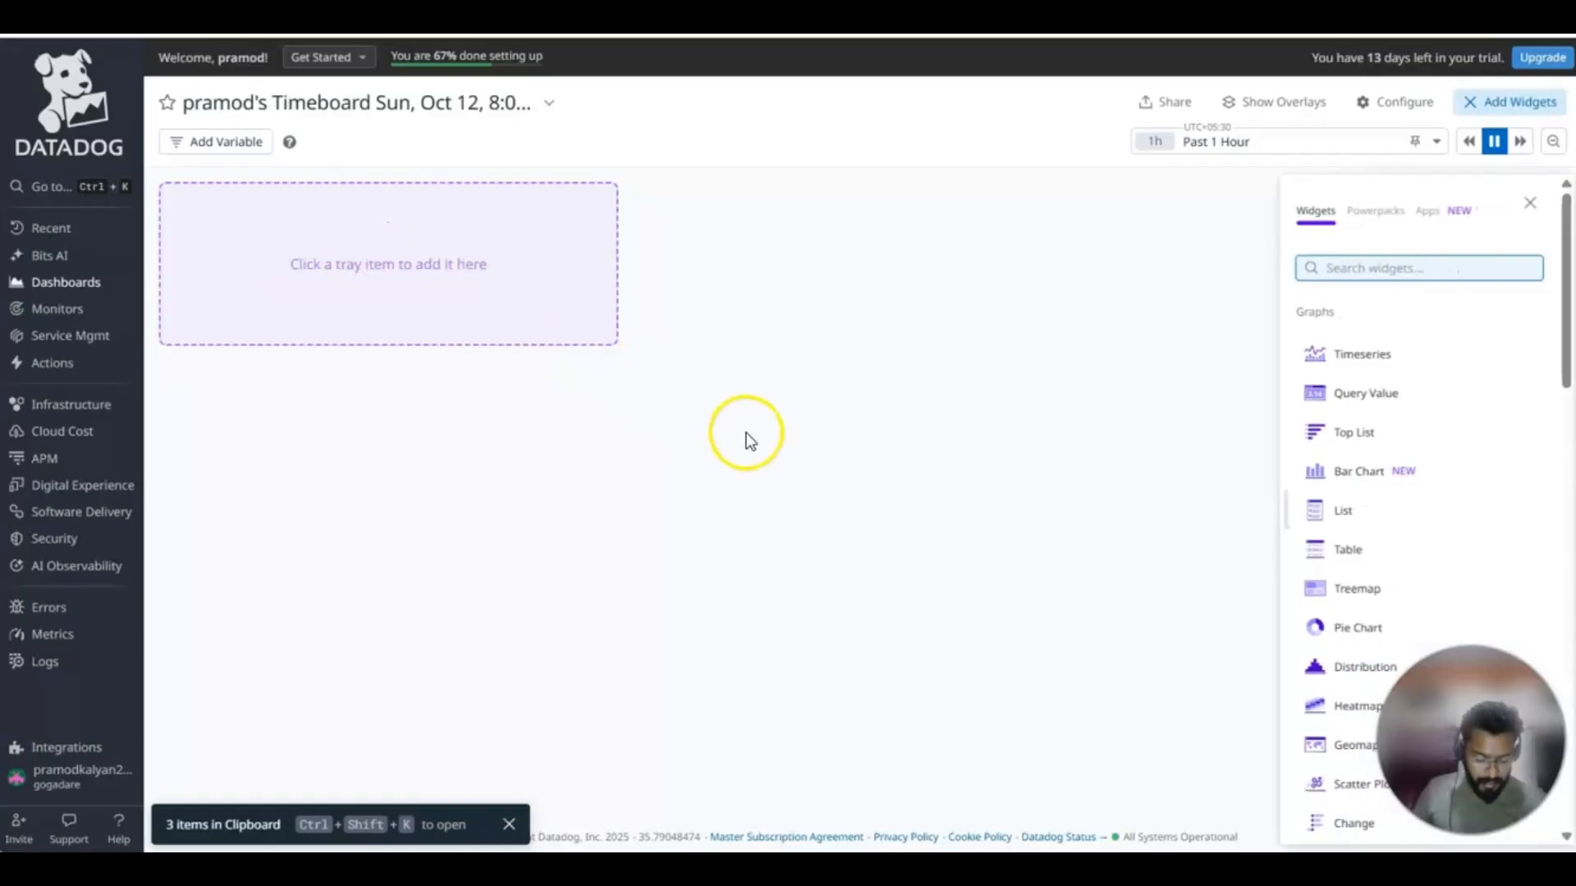
key("ctrl+v")
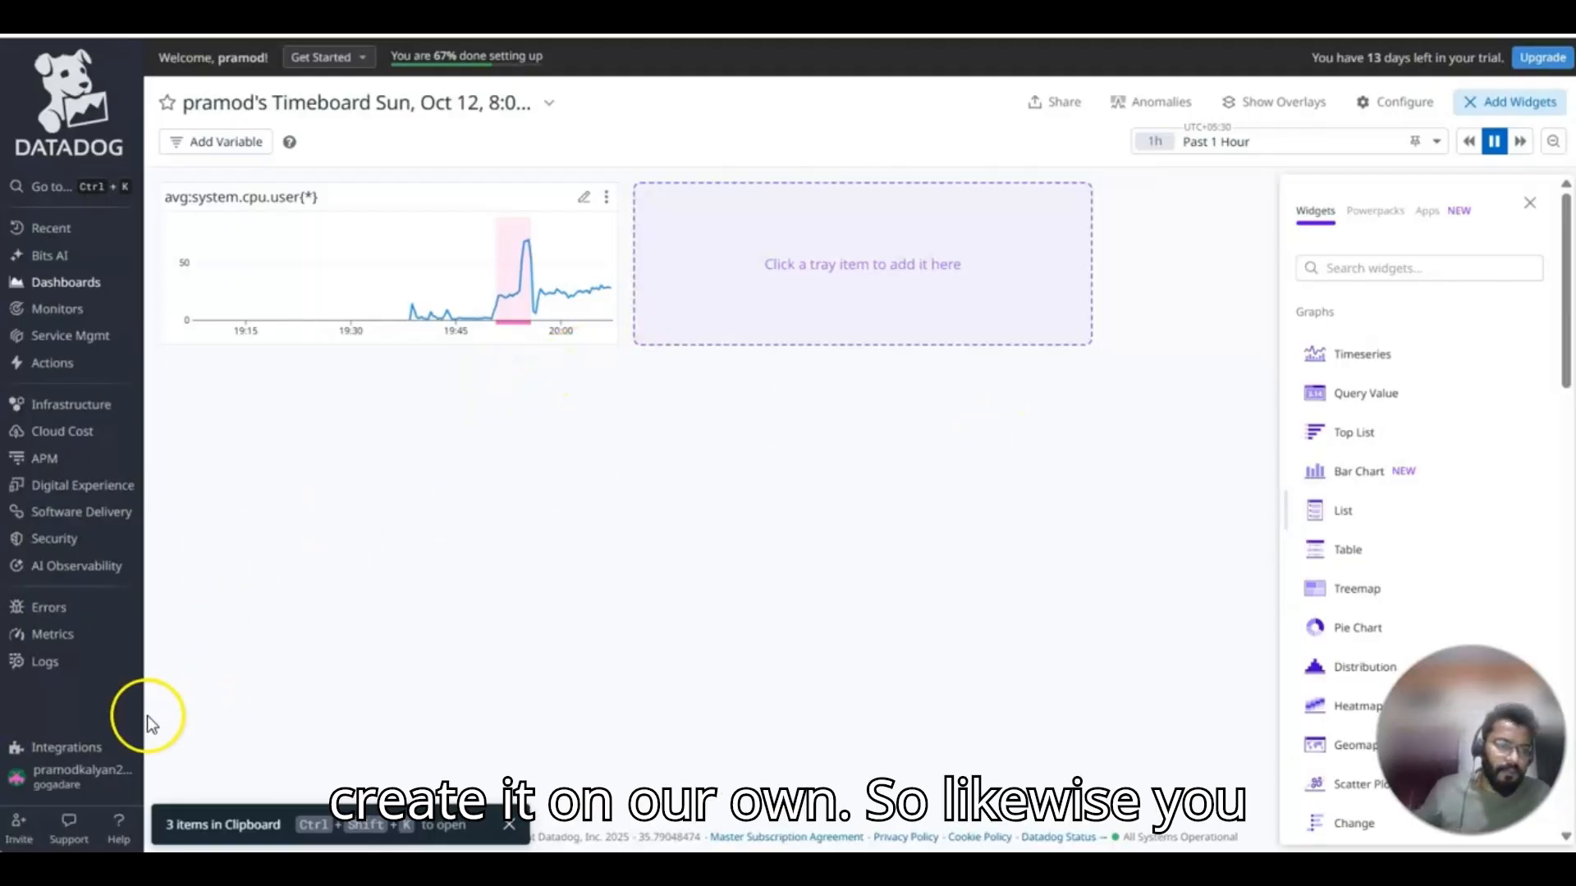
mouse_move(49, 366)
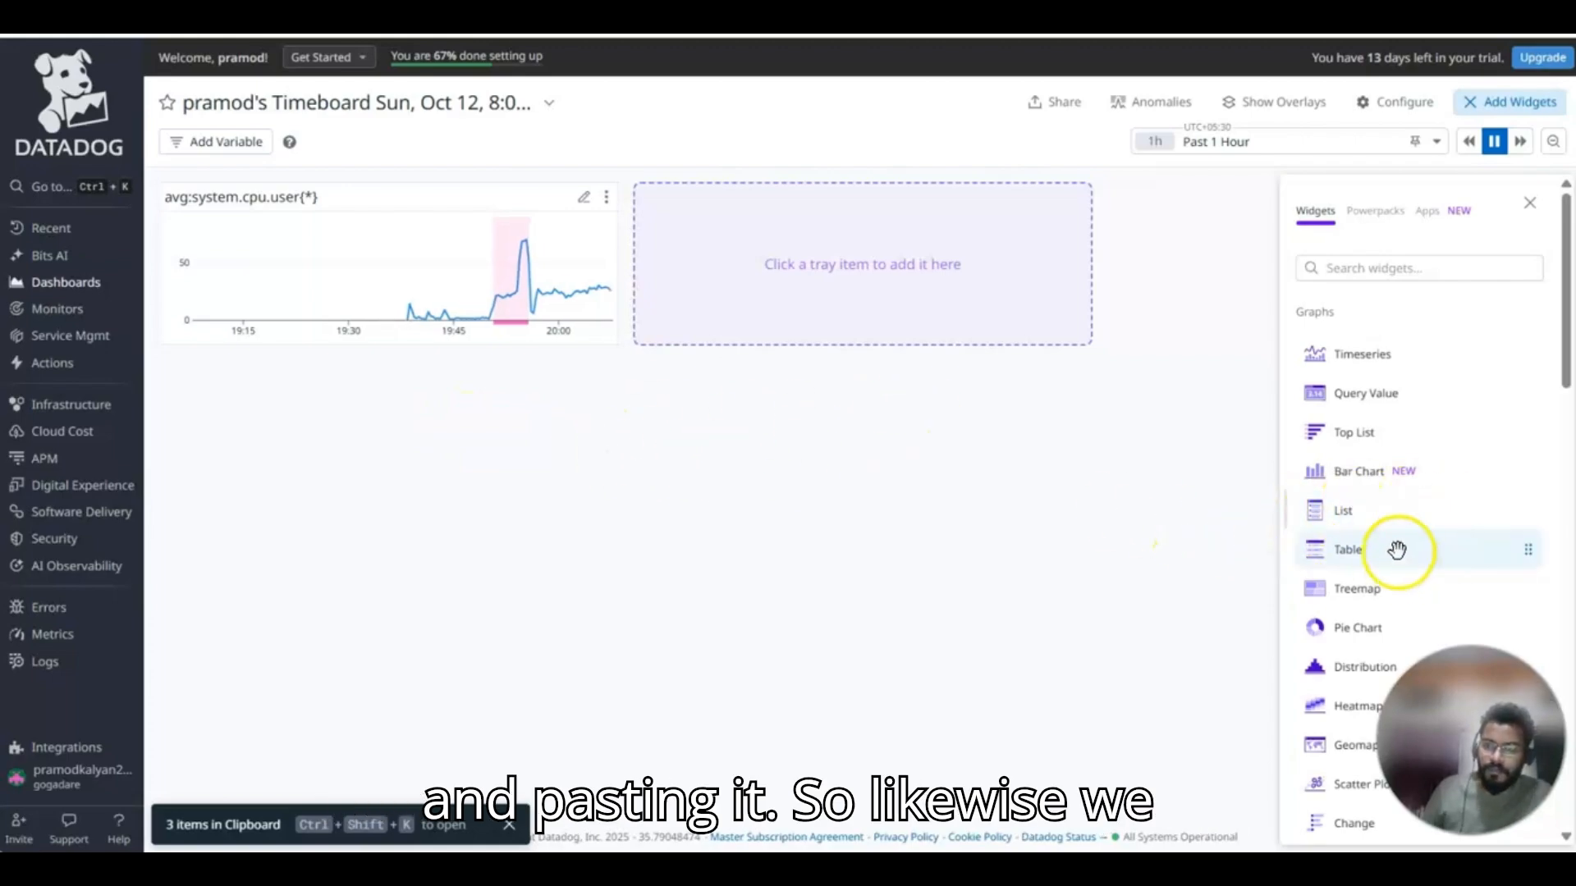
left_click(1395, 403)
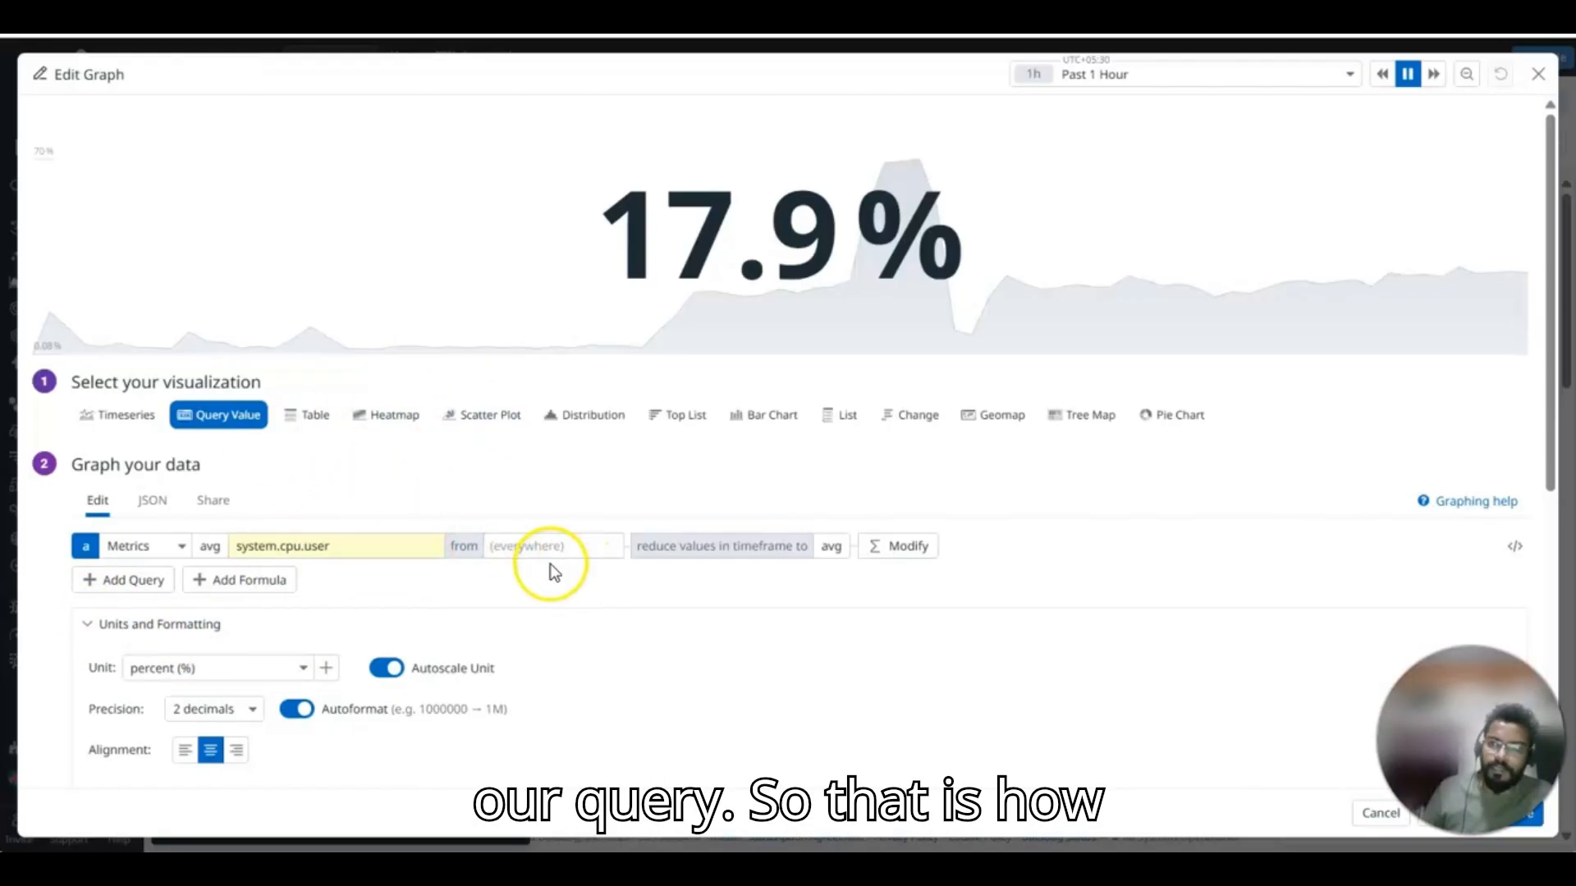
left_click(1535, 76)
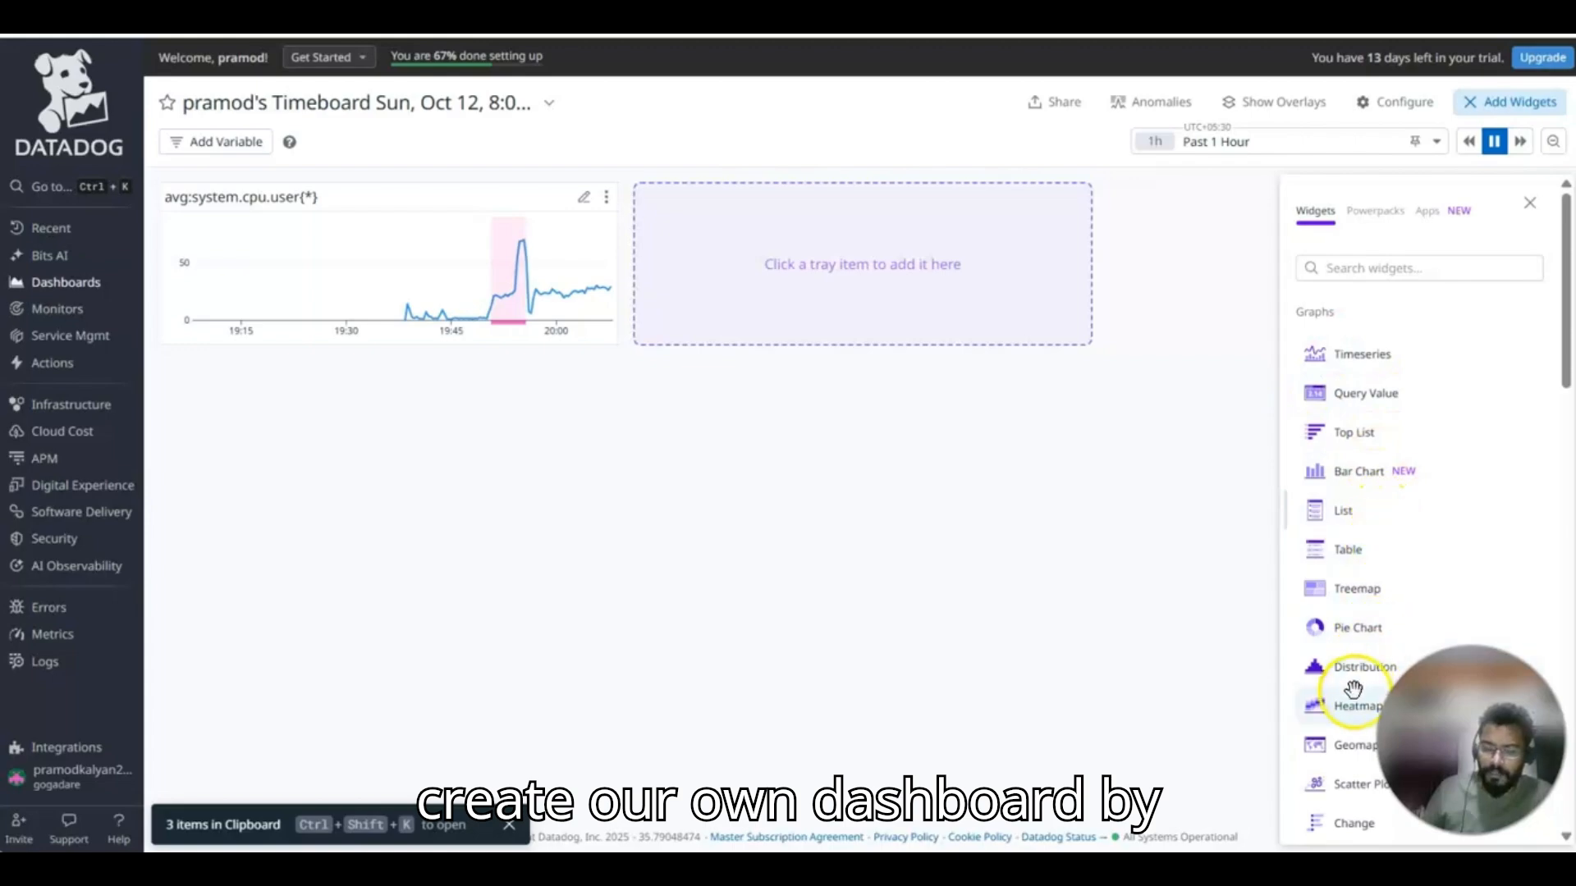
Go to the dashboard list and open the preset Estimated Usage Overview dashboard.
mouse_move(21, 492)
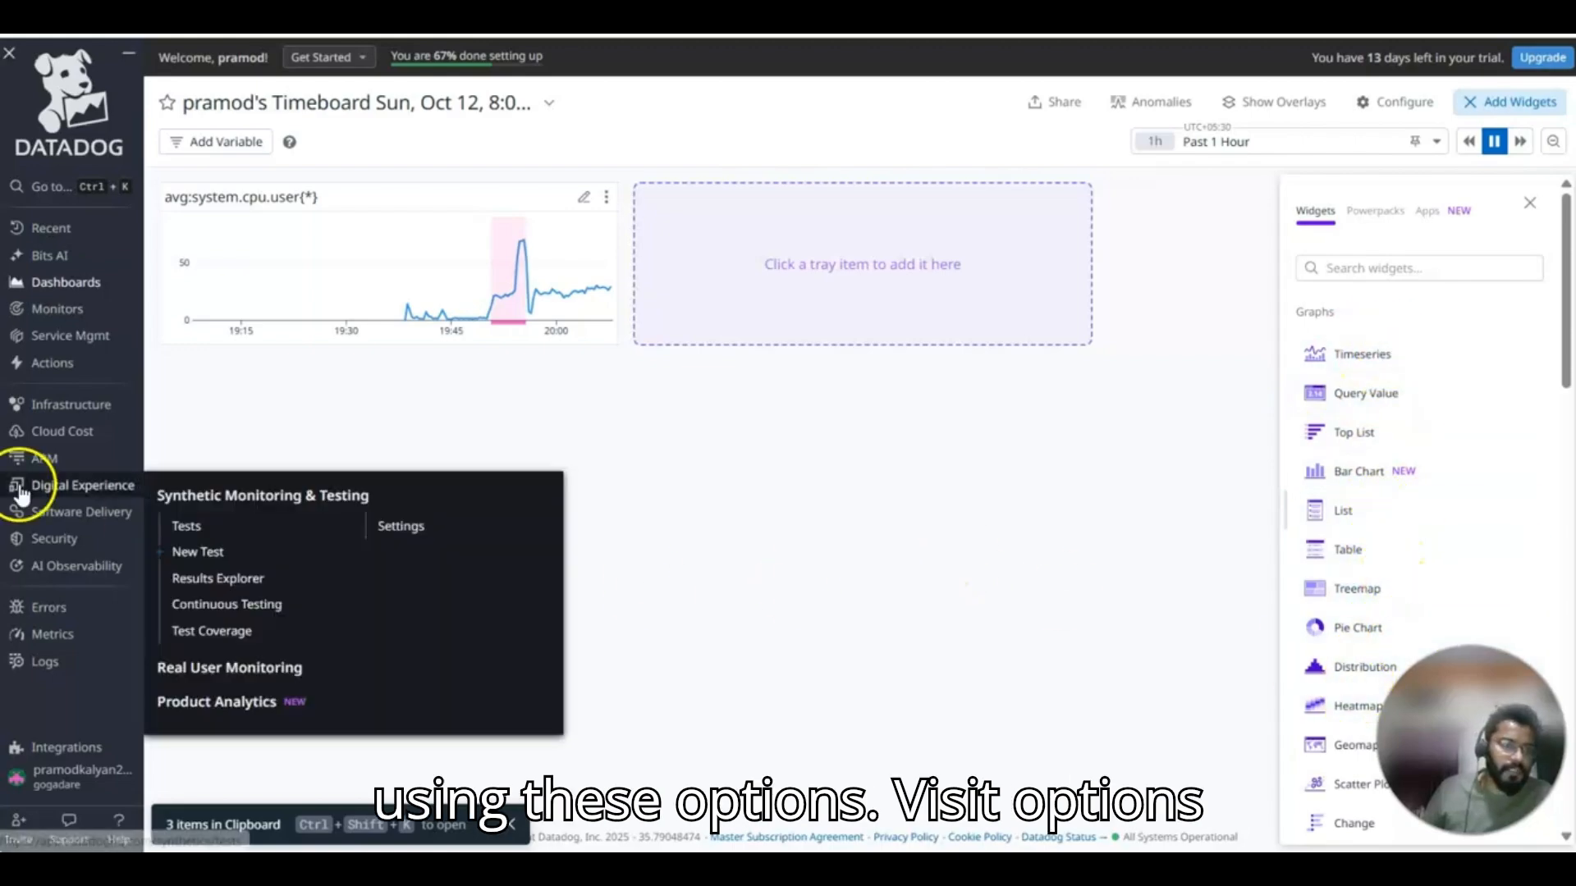
mouse_move(56, 427)
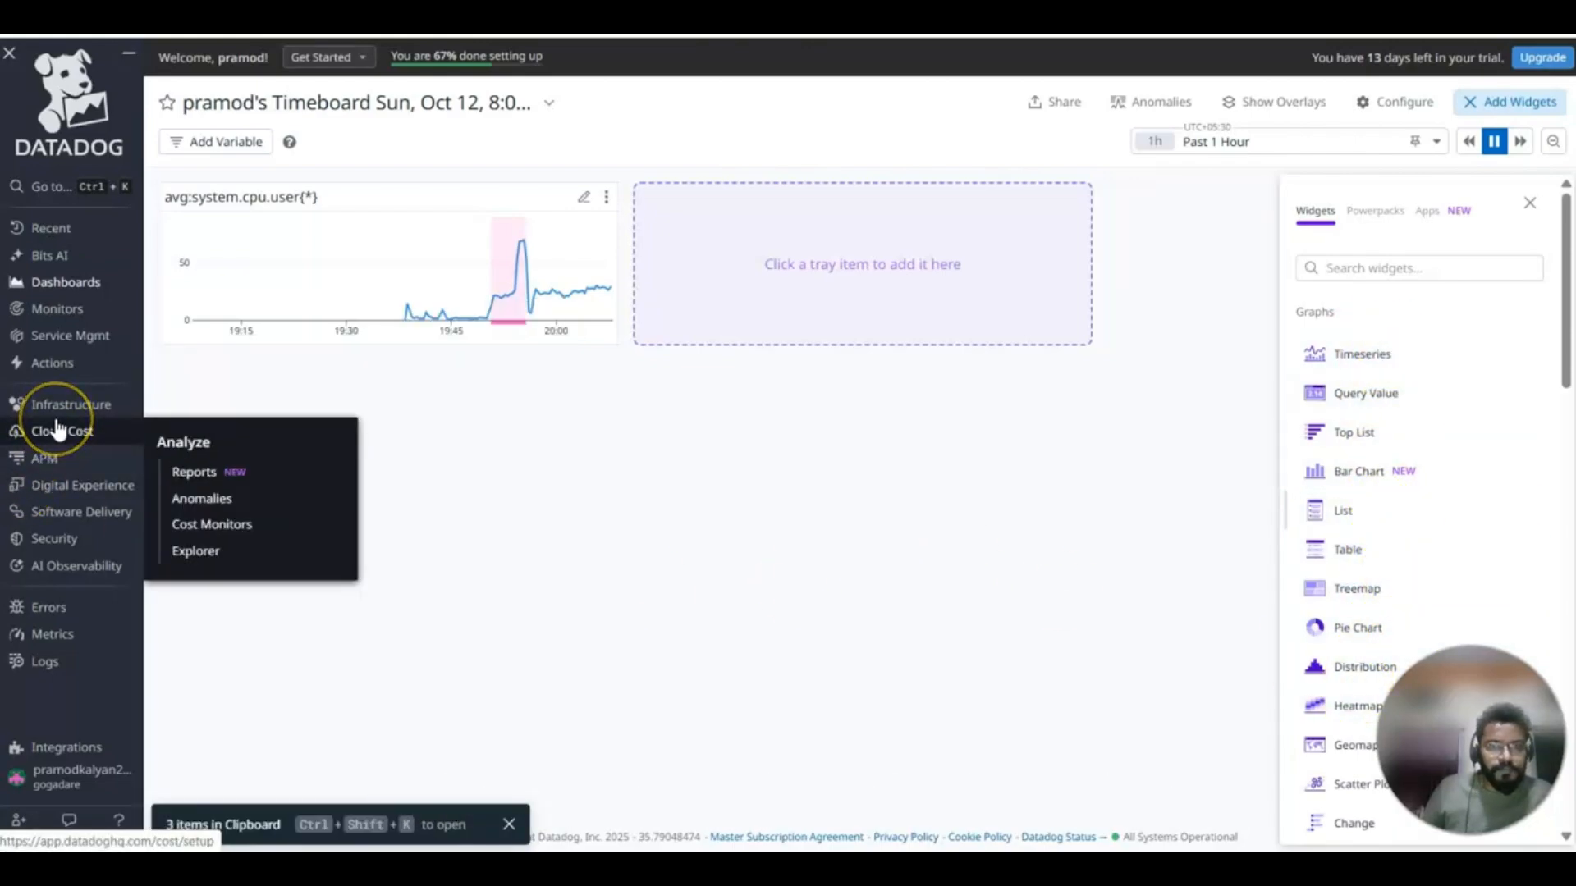
mouse_move(71, 289)
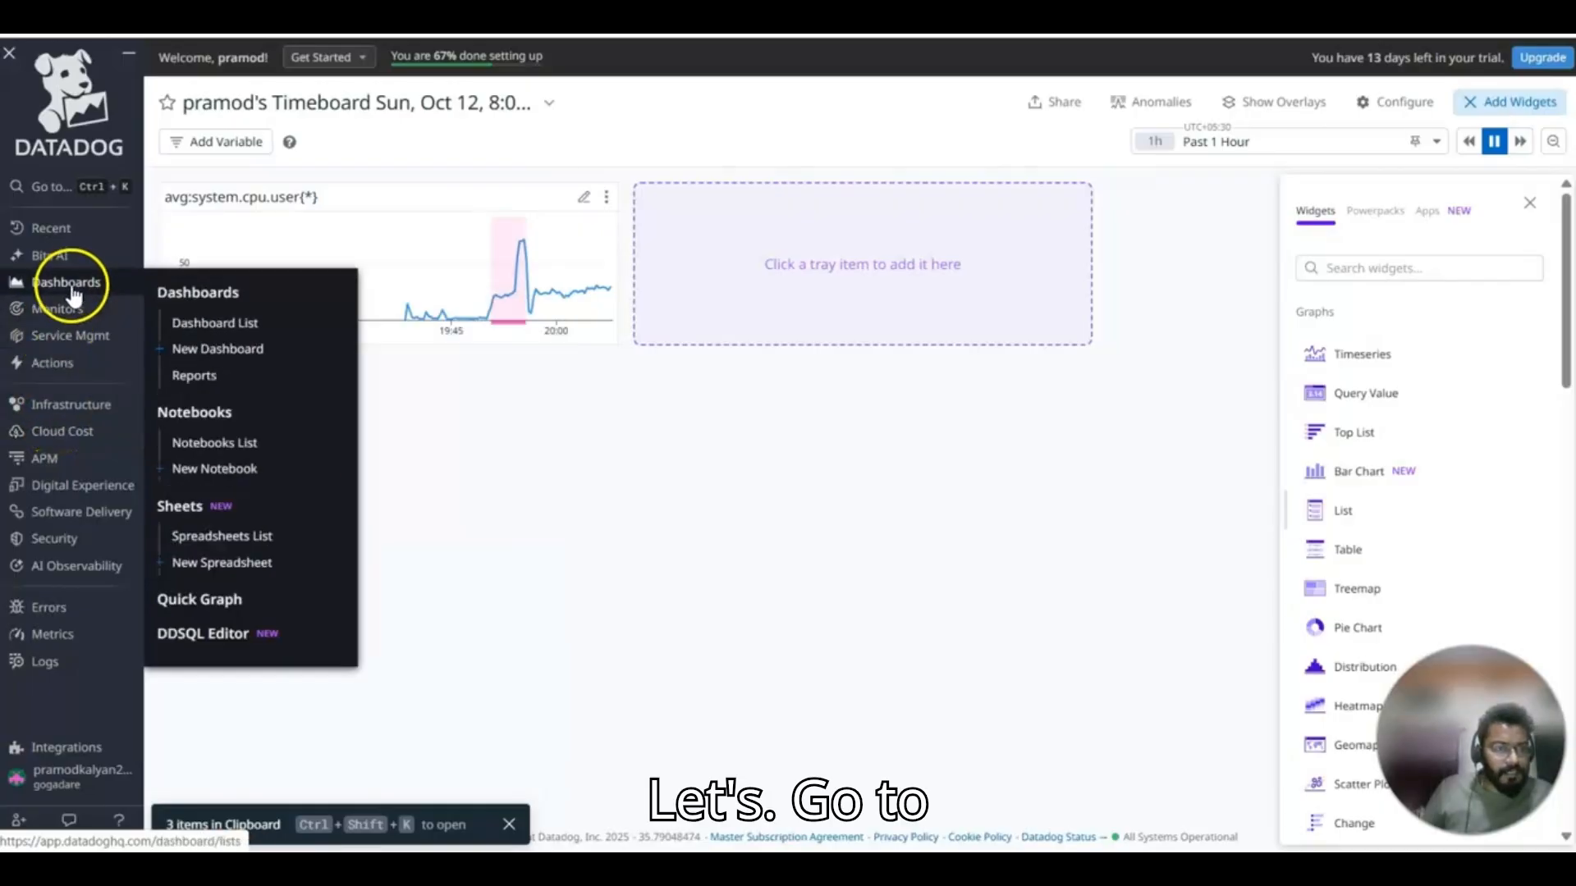
left_click(246, 302)
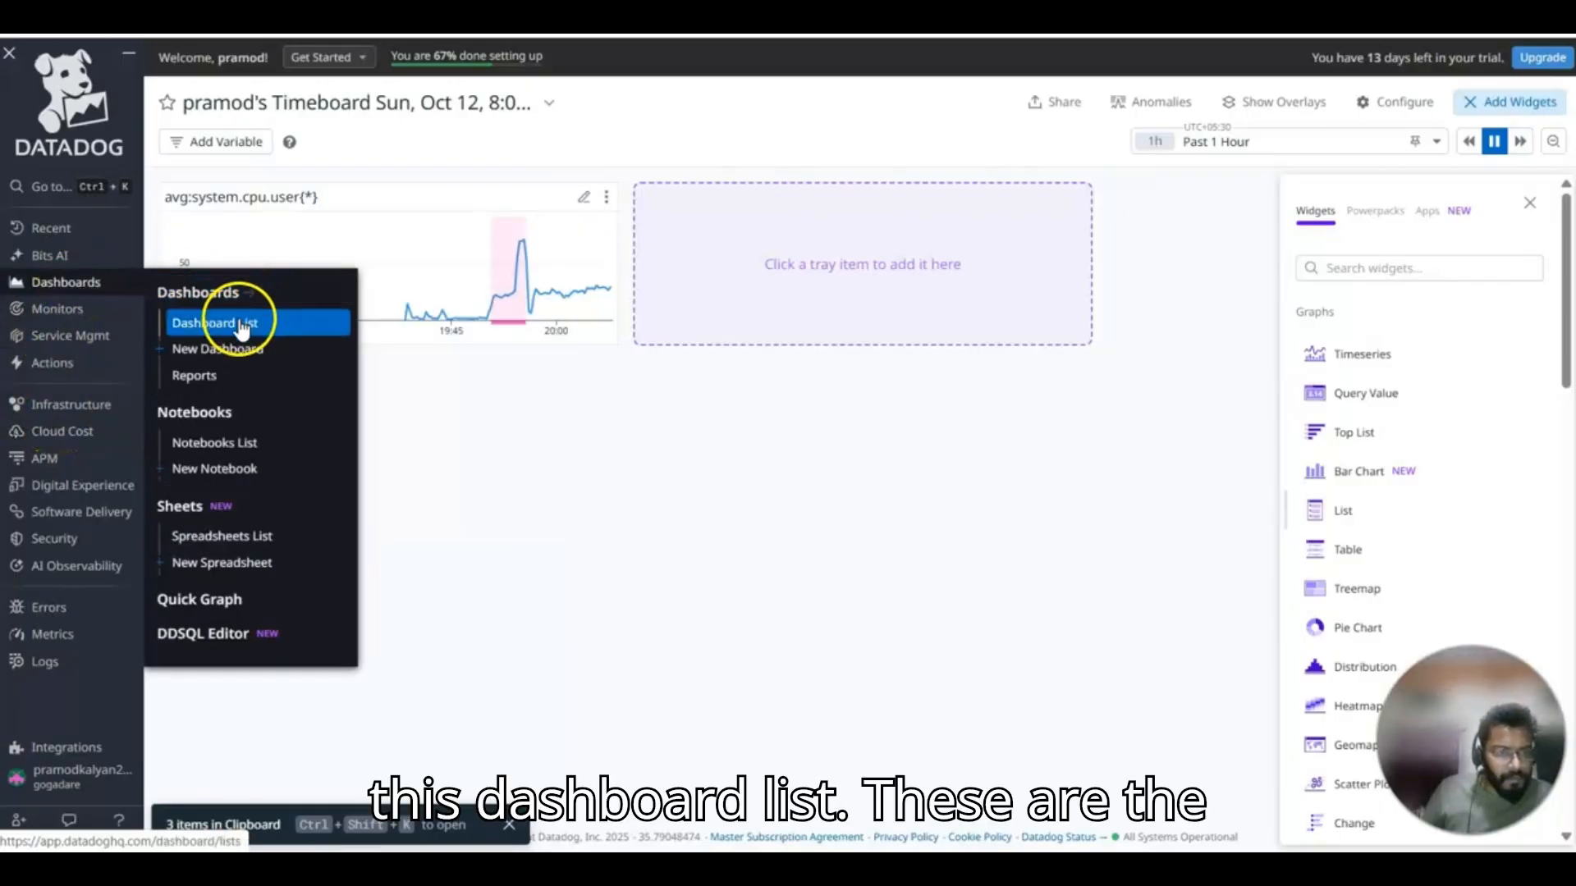
left_click(238, 322)
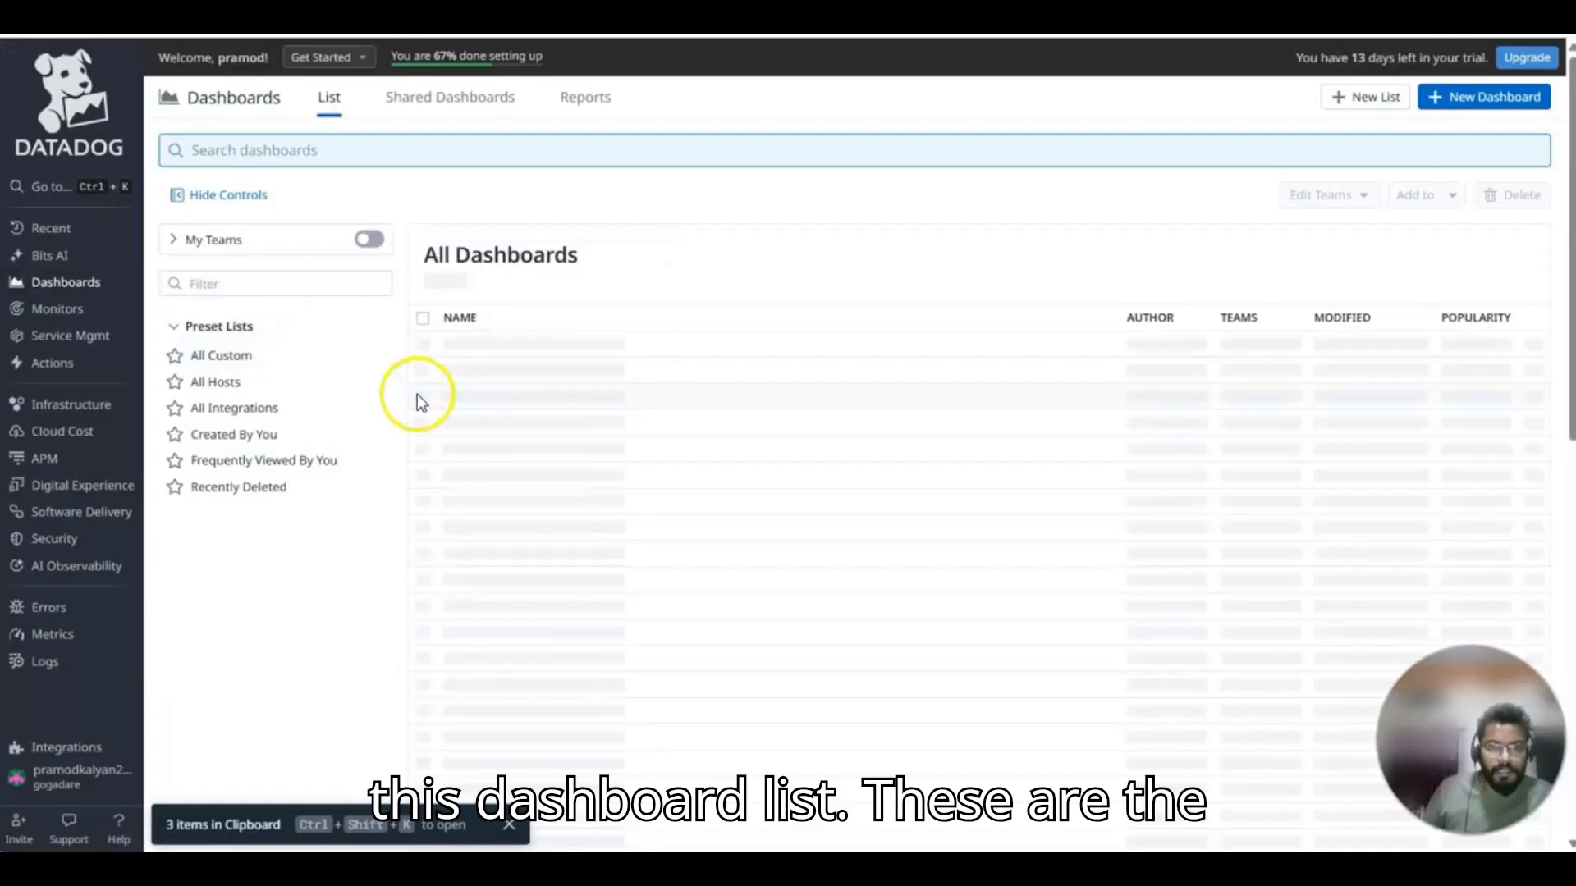
scroll(661, 473, "down", 1)
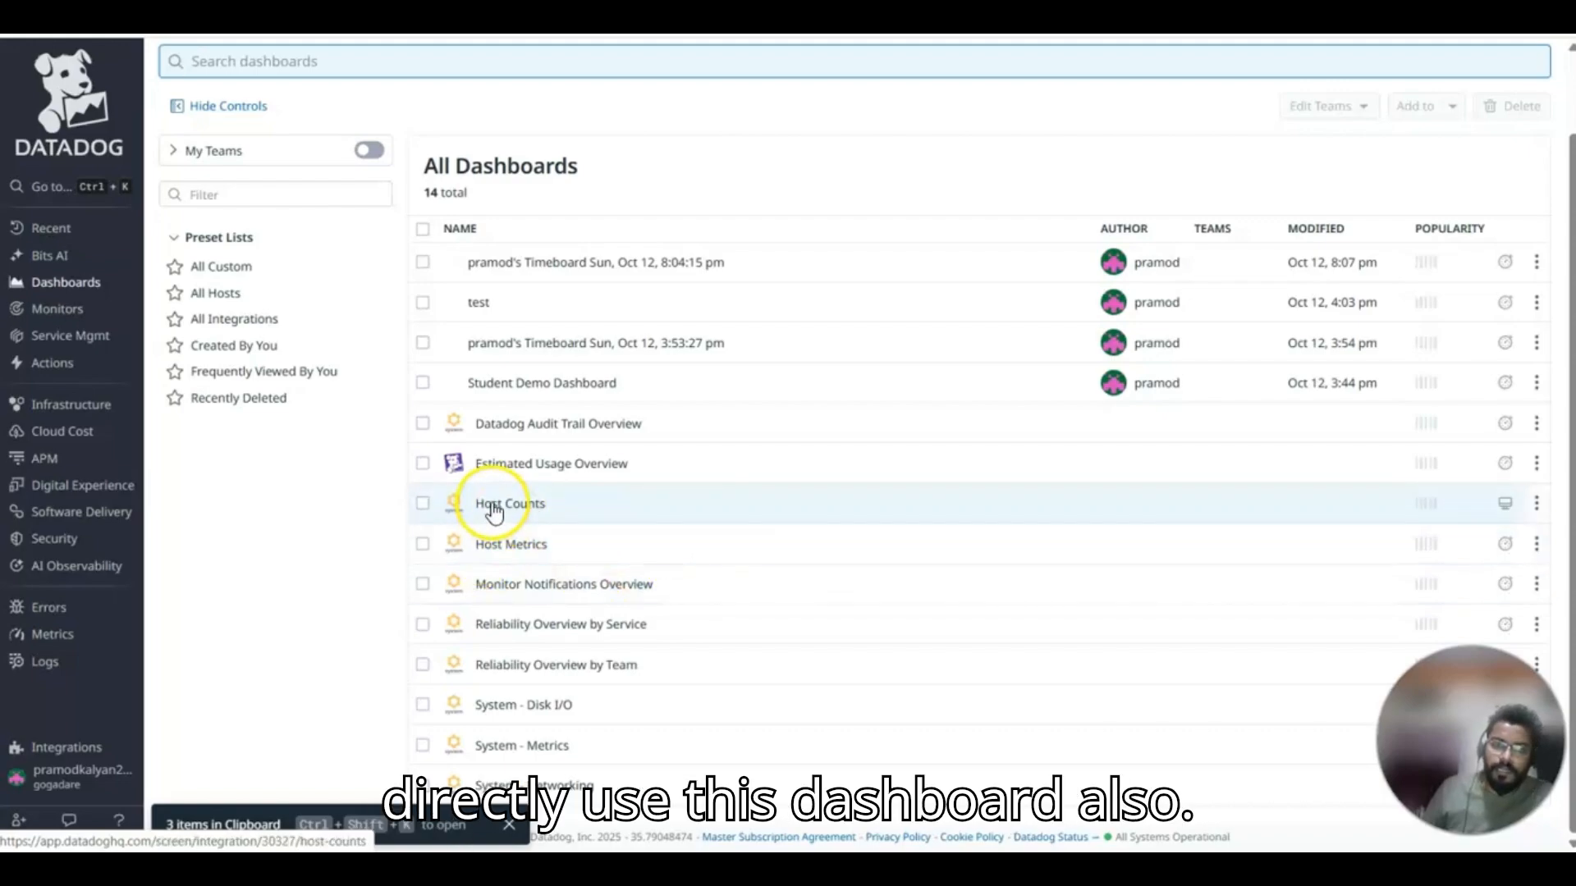
left_click(1539, 465)
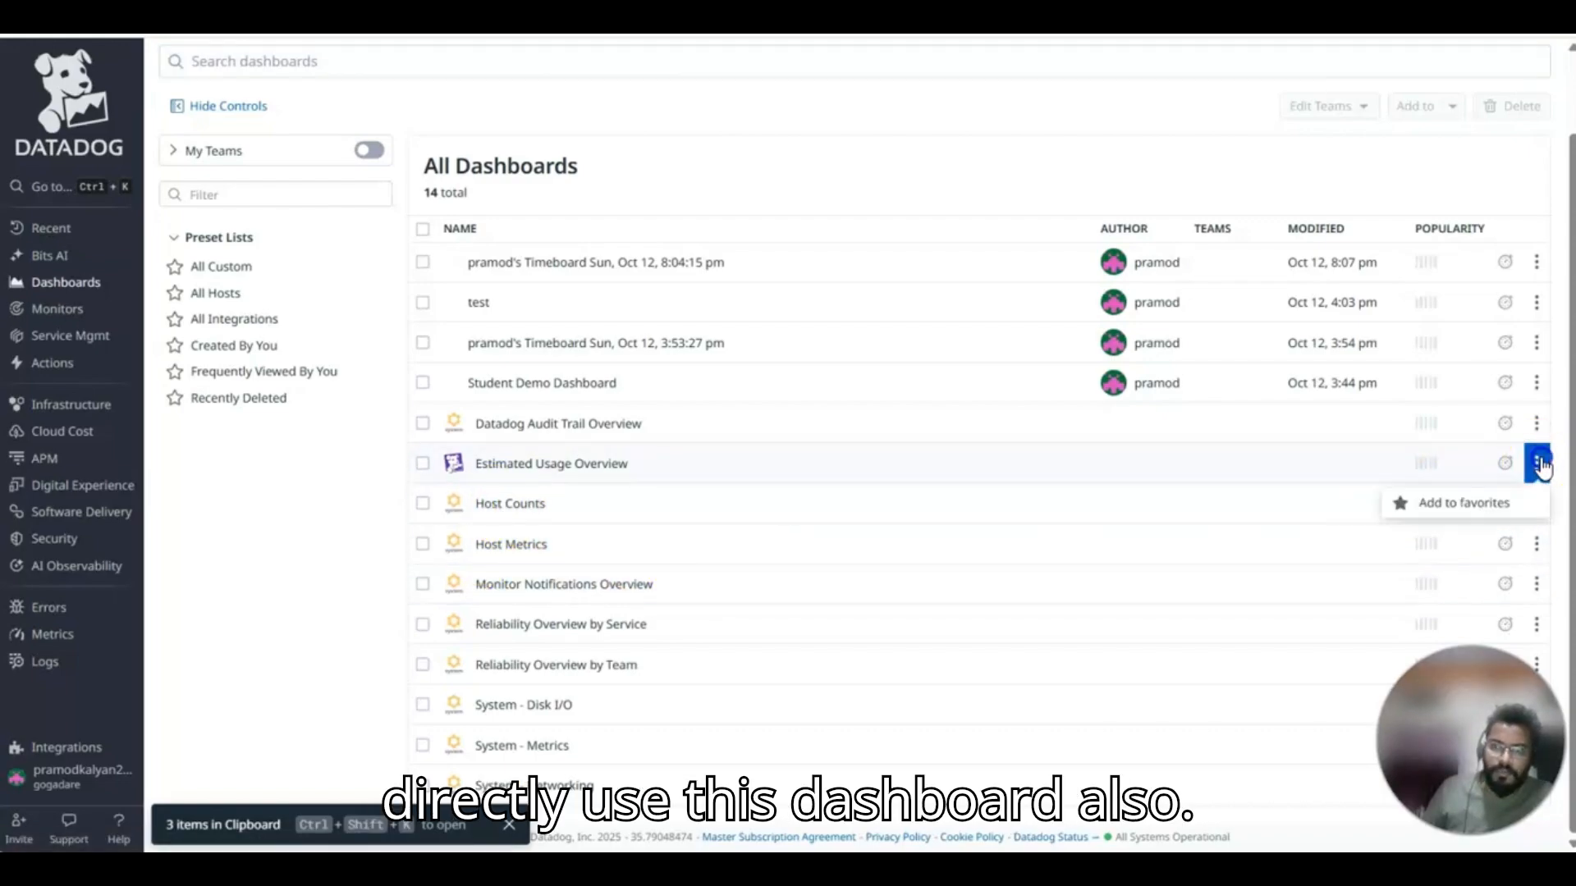
left_click(480, 465)
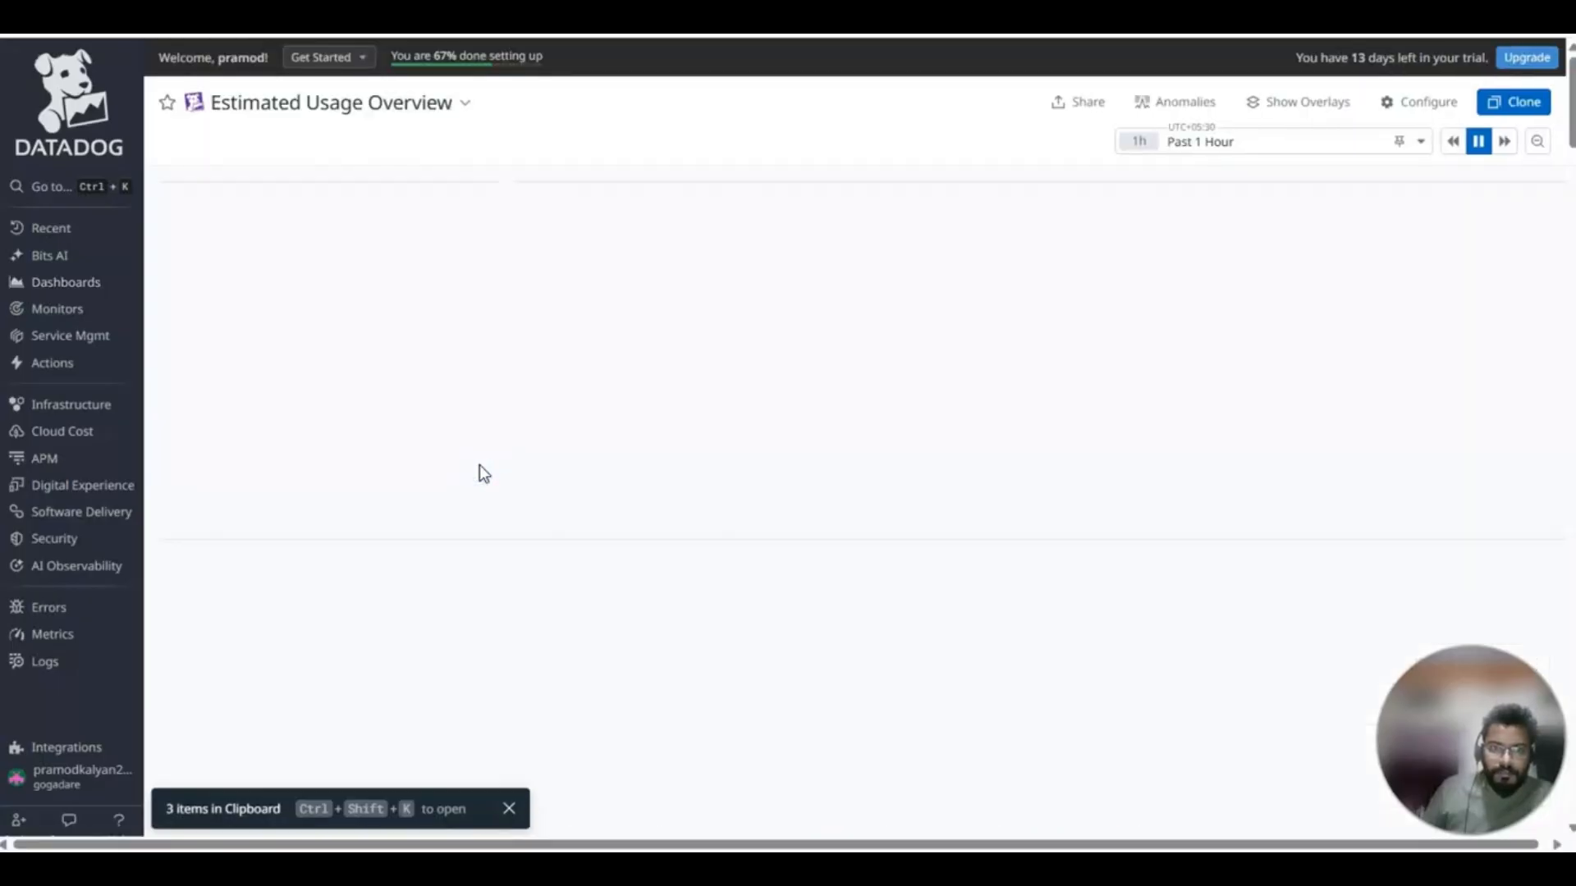
Look through the usage dashboard's widgets and copy the Estimated Ingested Custom Metrics Count widget.
scroll(1318, 392, "down", 15)
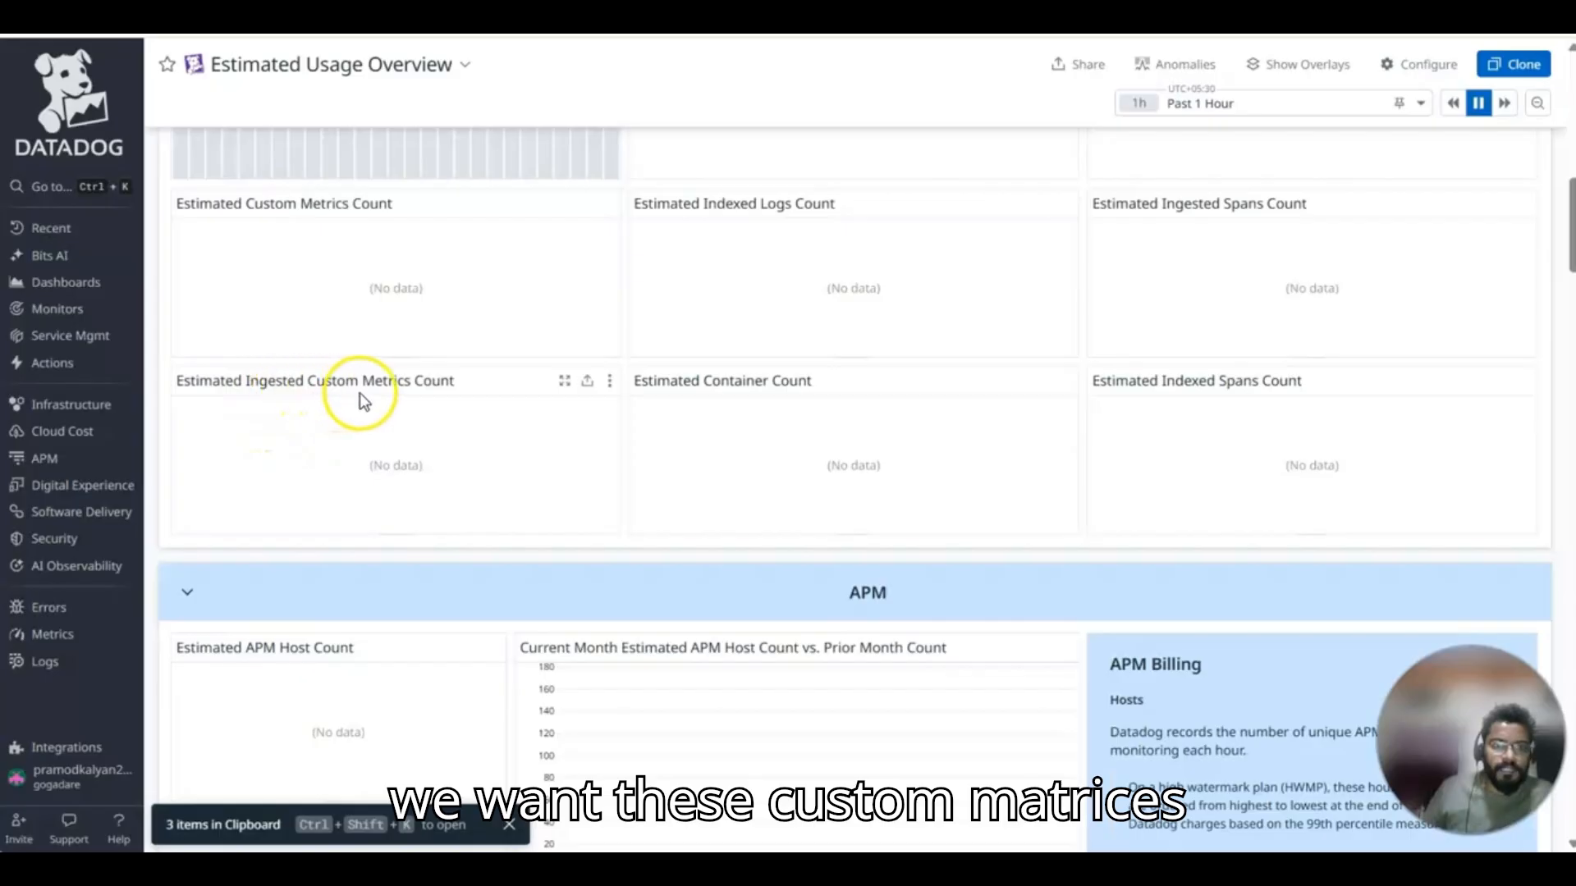
scroll(774, 338, "down", 3)
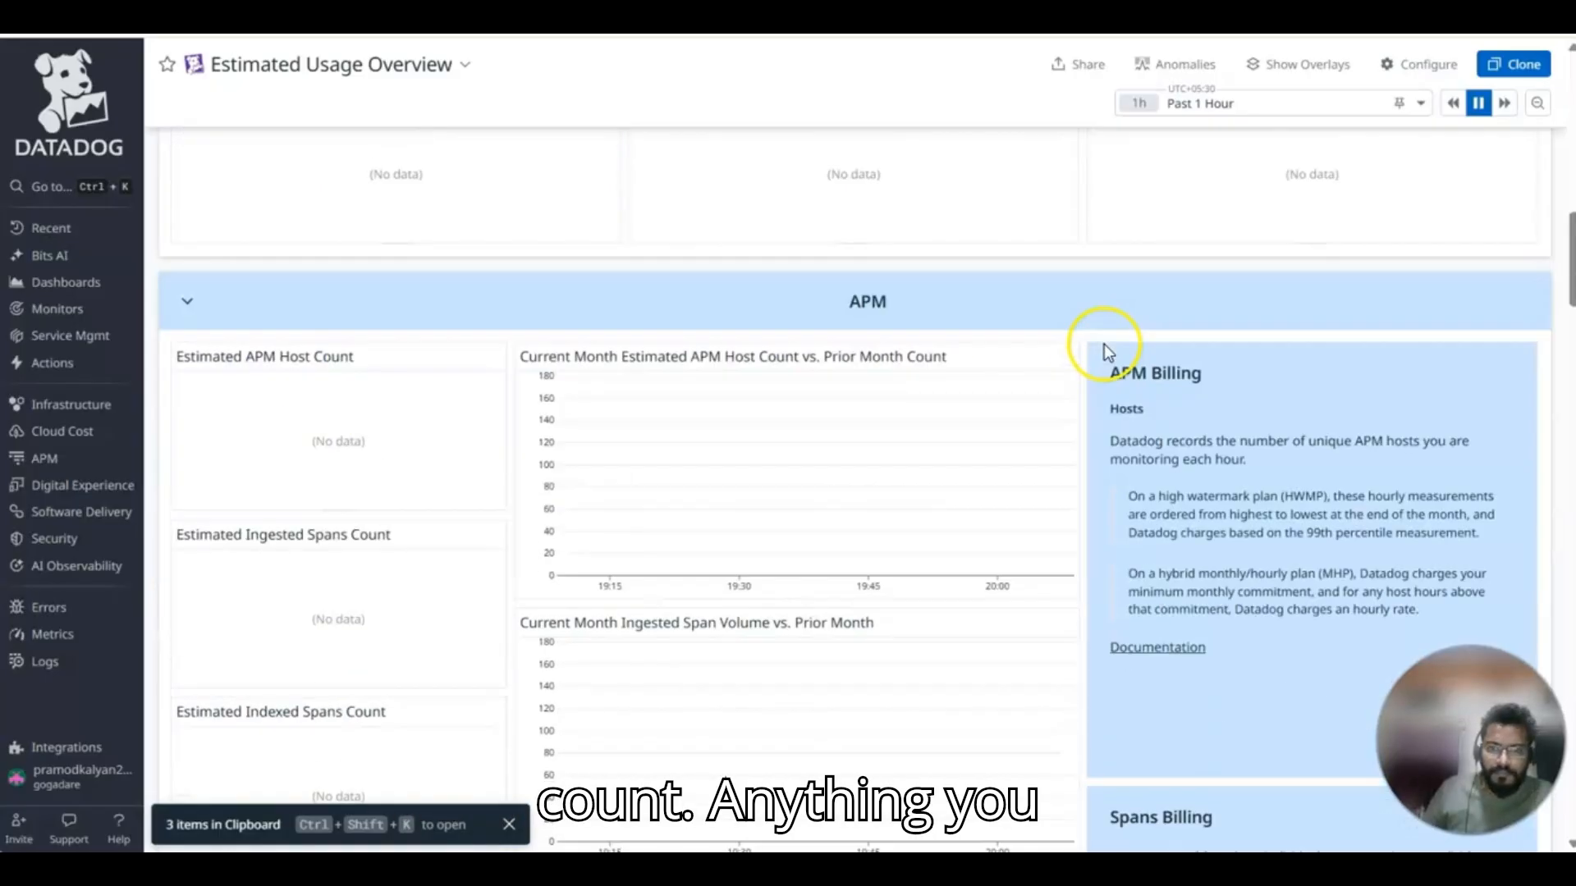
scroll(657, 394, "up", 3)
left_click(586, 383)
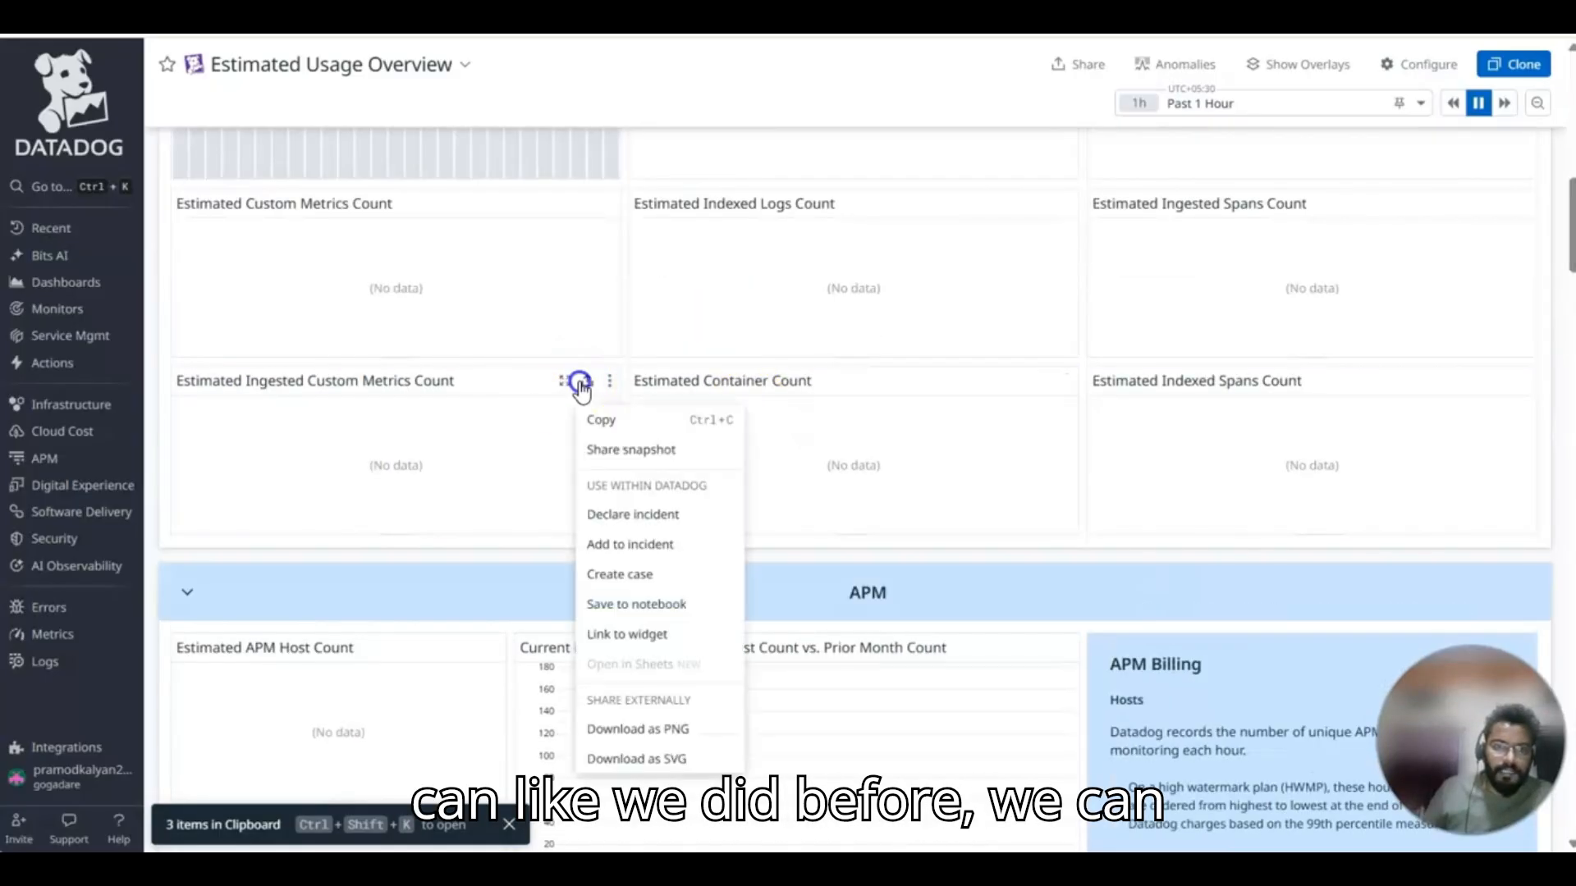
left_click(599, 422)
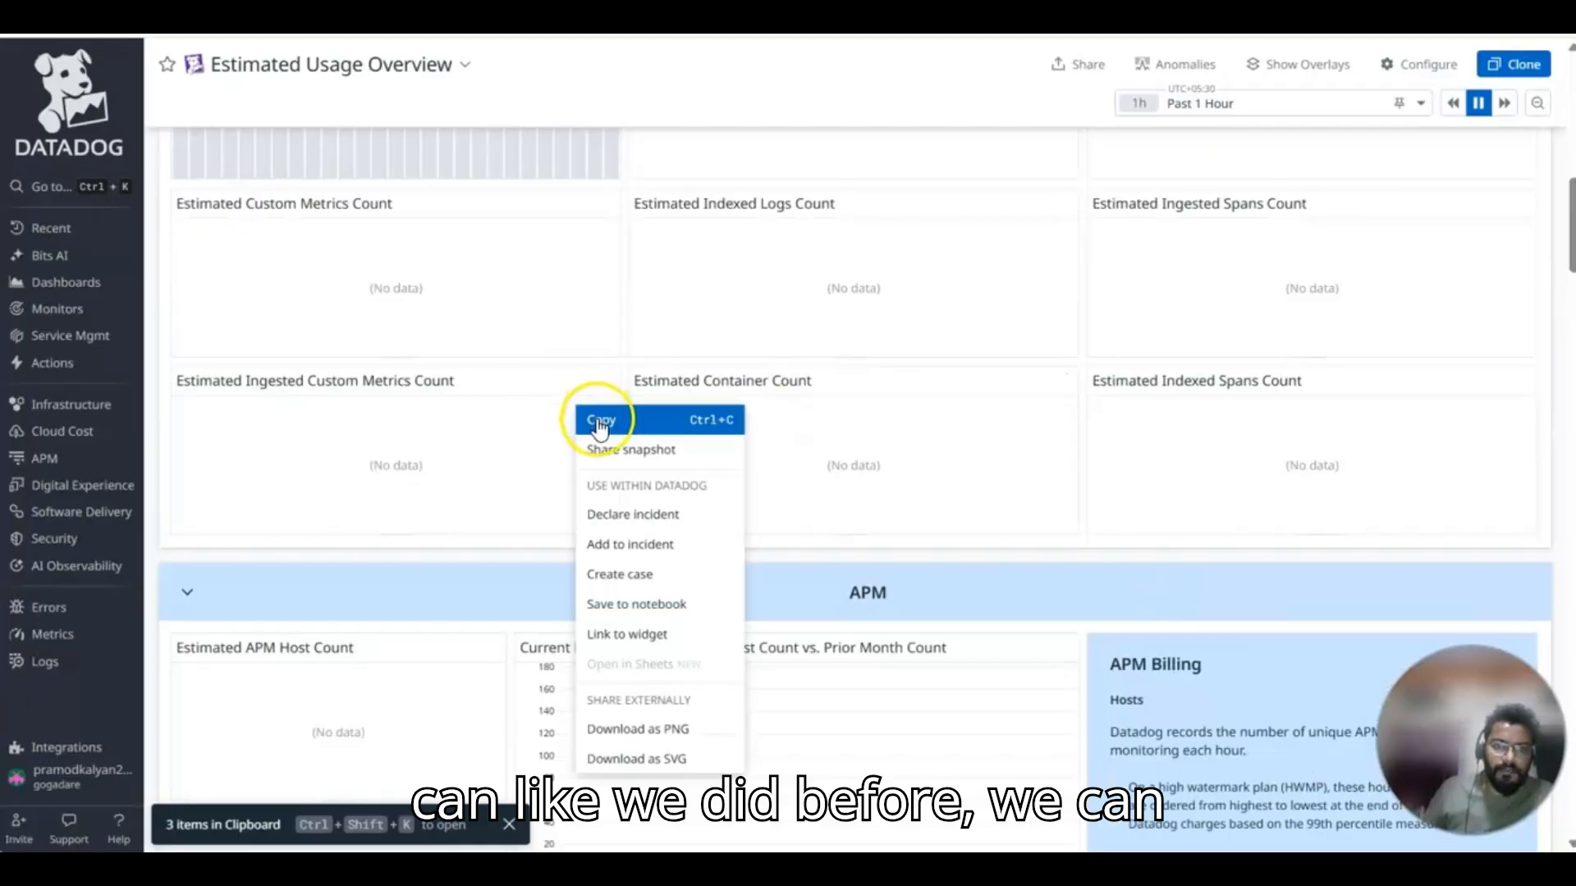
Reopen the 8:04:15 pm timeboard from the dashboard list and paste the copied custom metrics count widget beside the CPU graph.
mouse_move(53, 286)
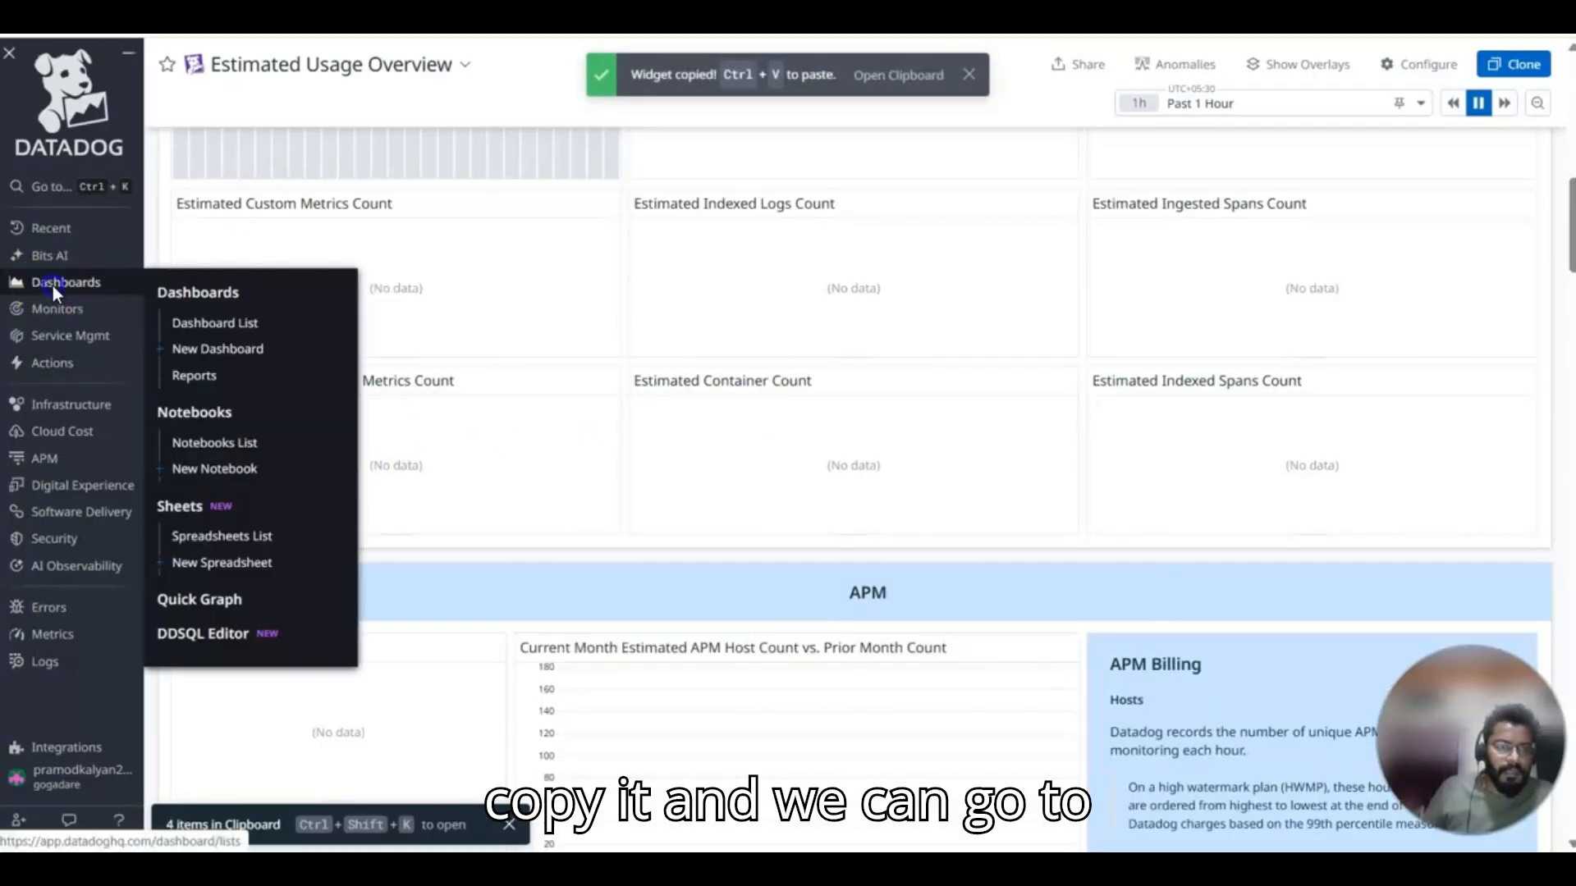
left_click(168, 294)
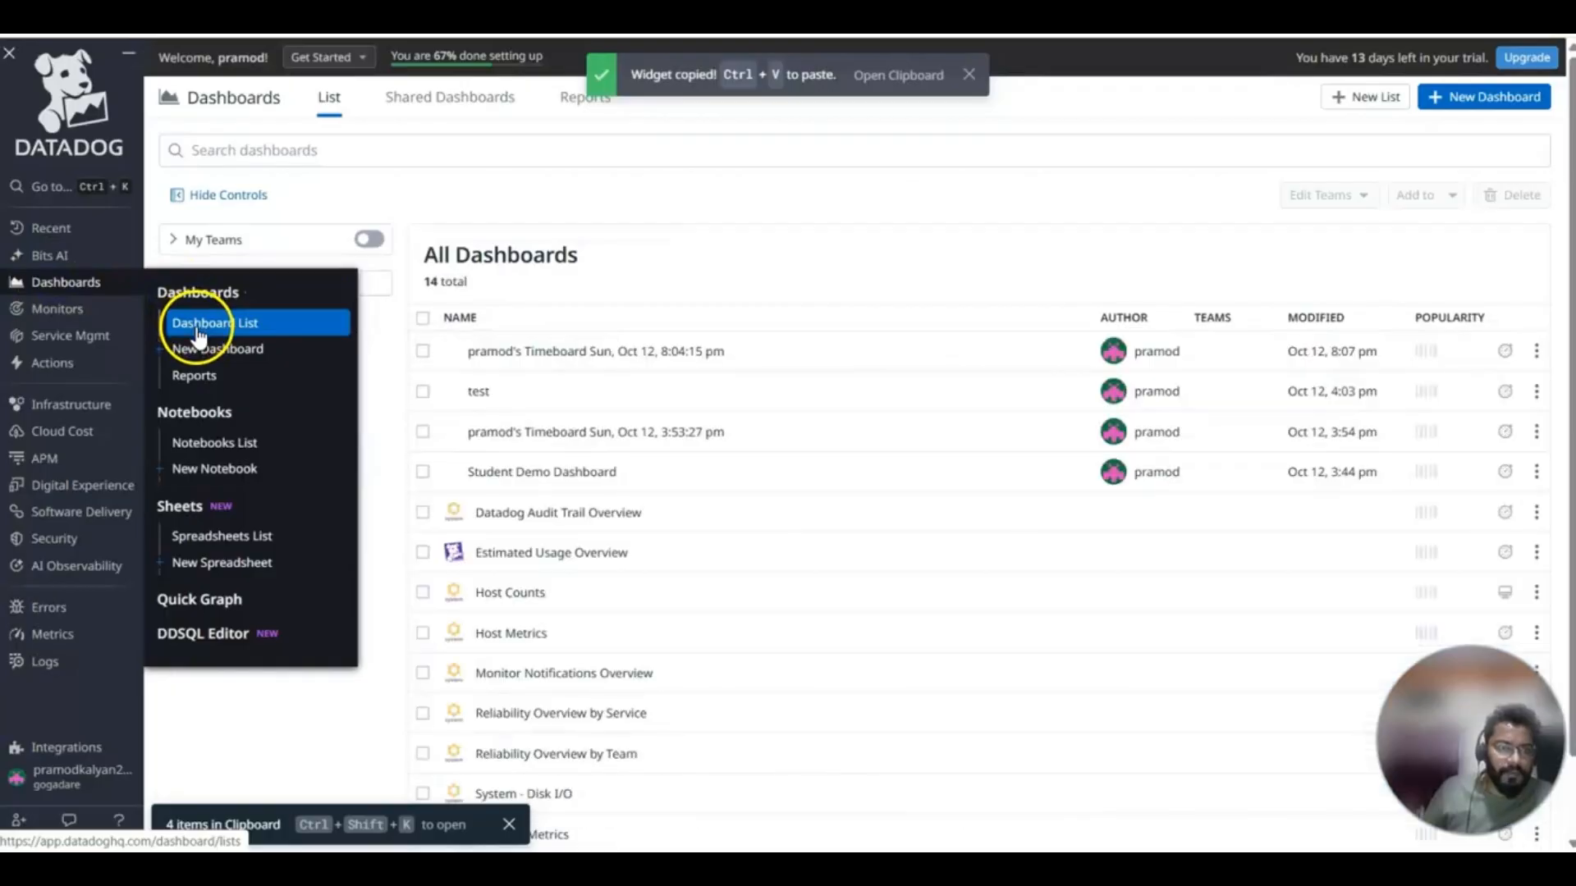
left_click(197, 324)
left_click(534, 348)
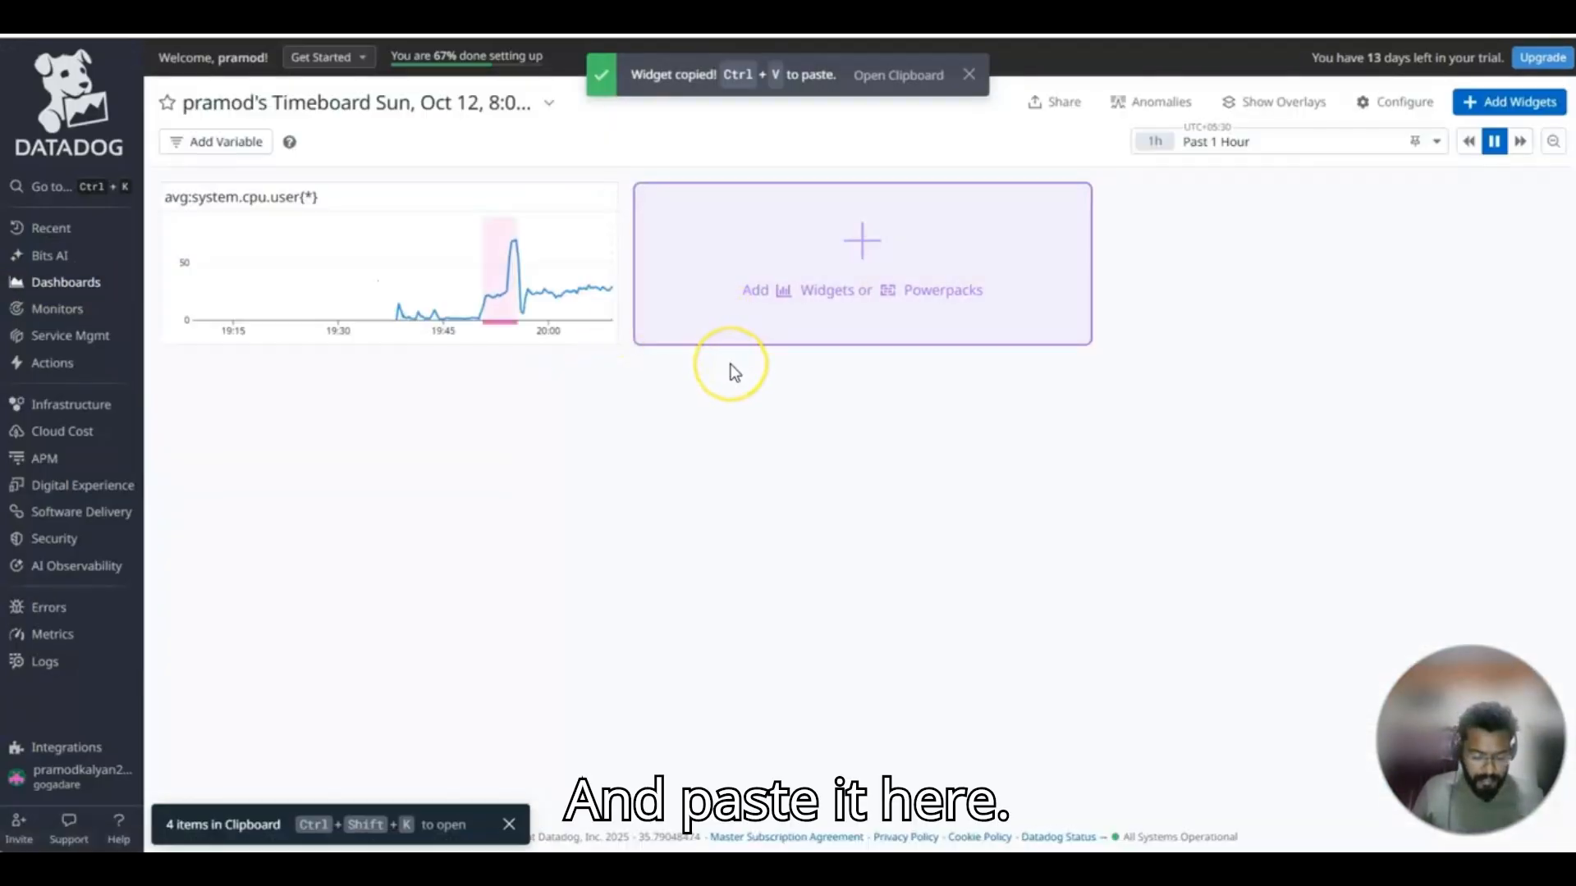
key("ctrl+v")
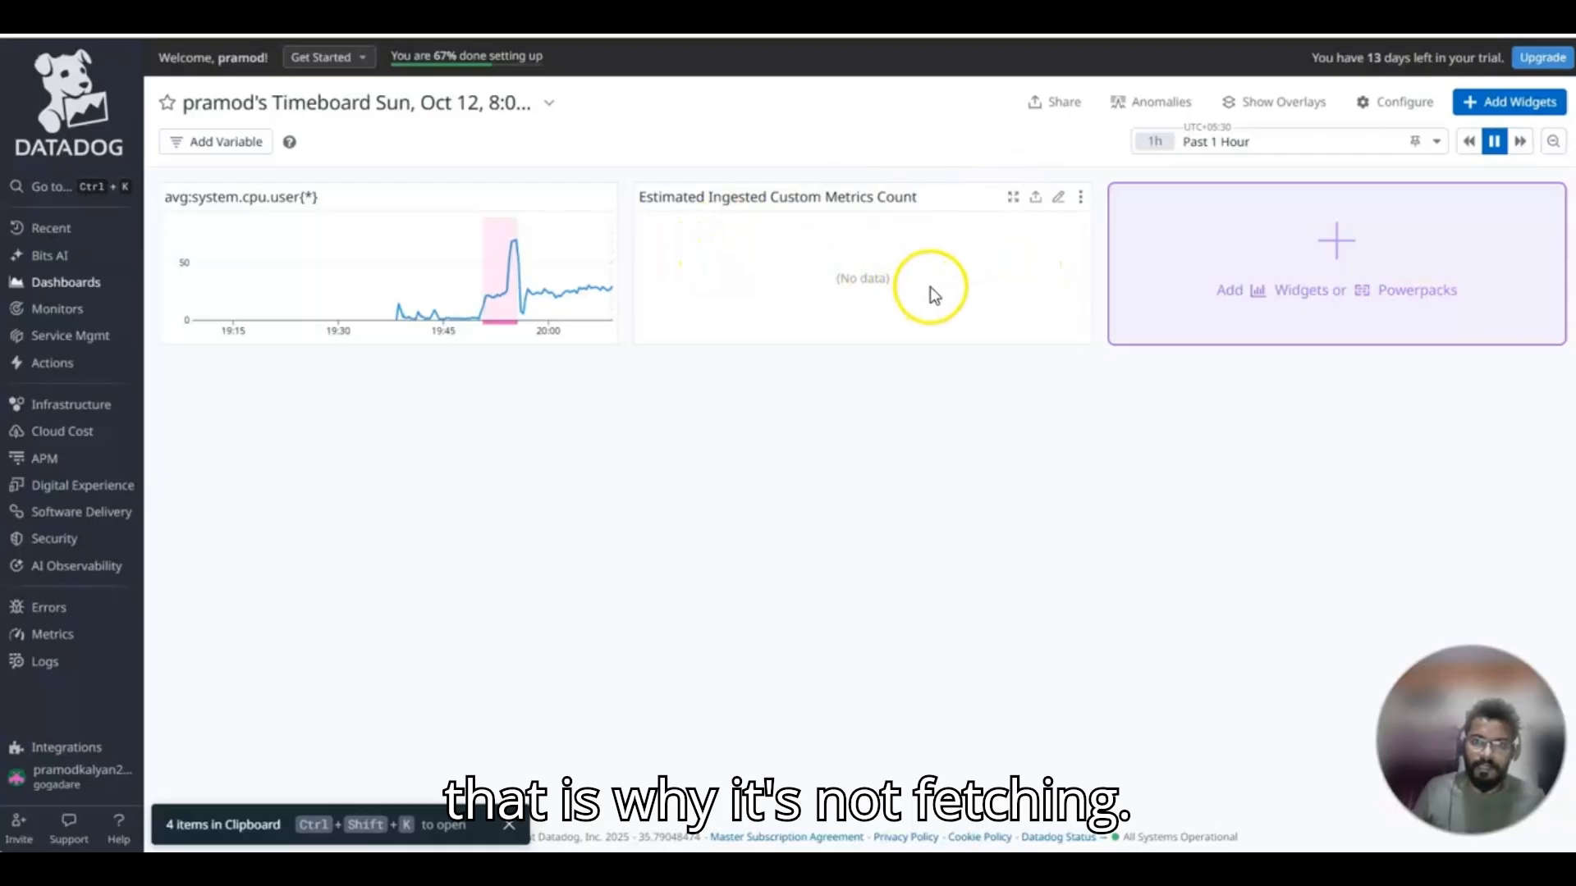
mouse_move(516, 263)
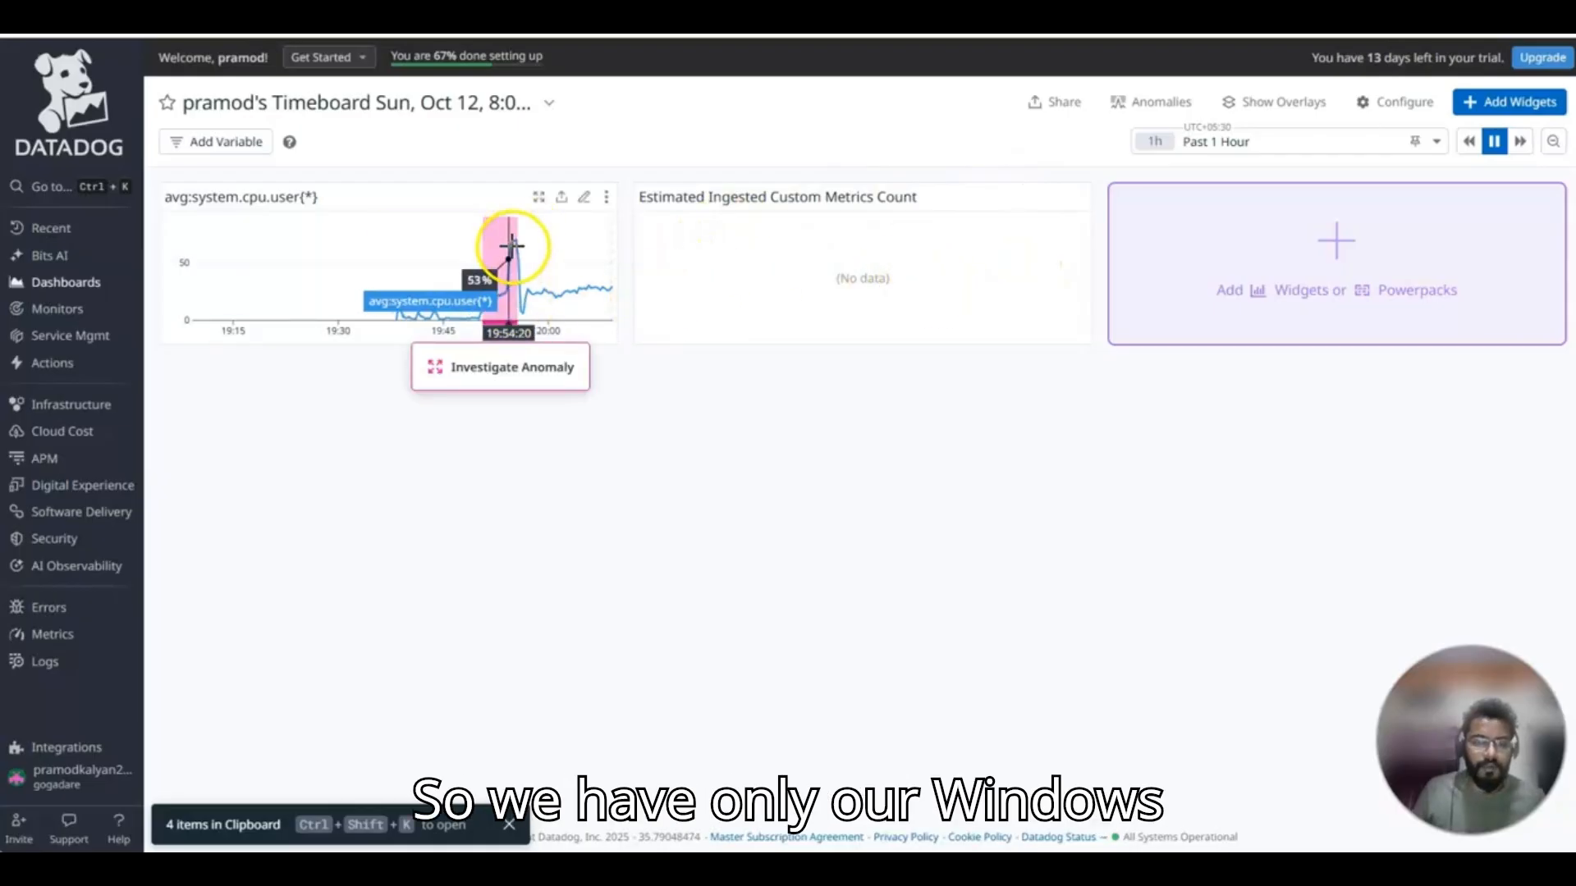